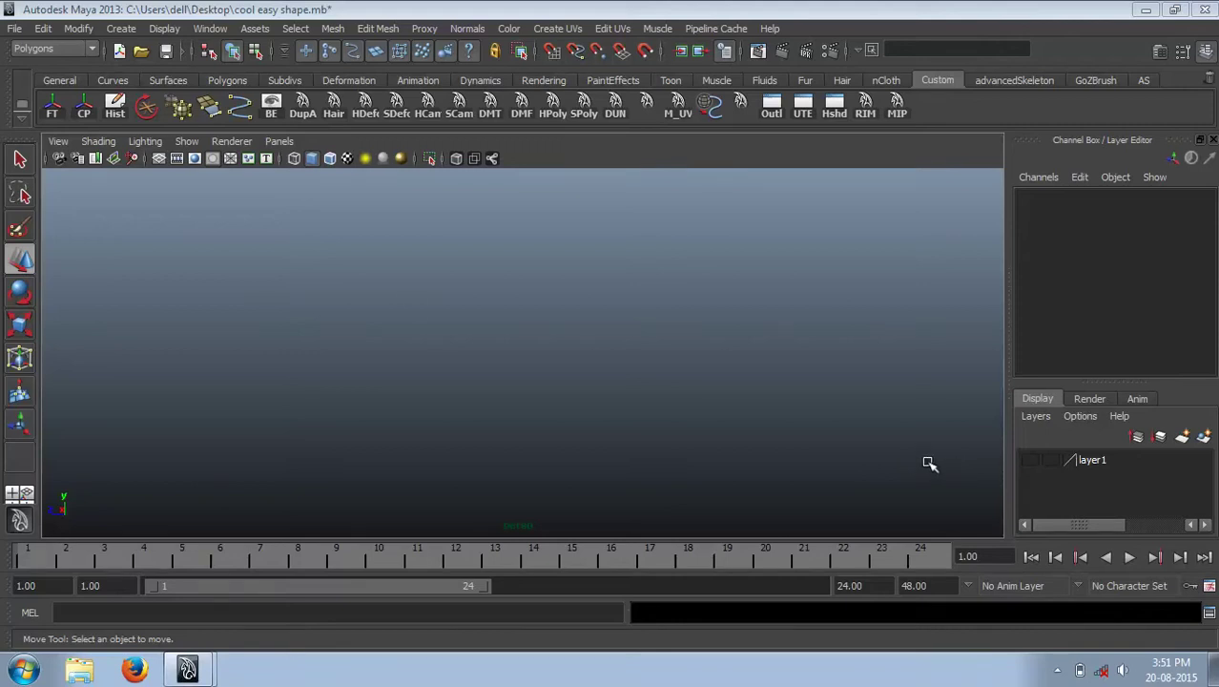
# Create a polygon cube and extrude its top face, then a side face, into an L shape.
pyautogui.press('F11')
pyautogui.press('q')
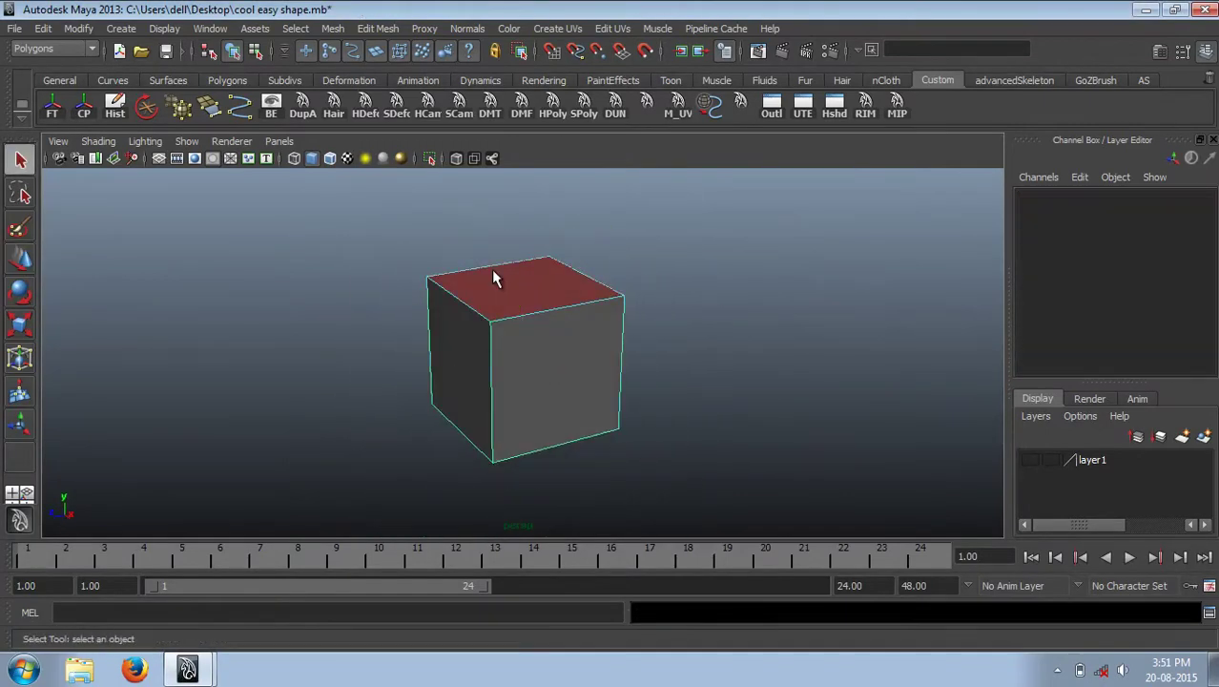
pyautogui.click(493, 273)
pyautogui.keyDown('alt'); pyautogui.moveTo(493, 273); pyautogui.dragTo(478, 345); pyautogui.keyUp('alt')
pyautogui.keyDown('shift'); pyautogui.moveTo(570, 375); pyautogui.dragTo(571, 375, button='right'); pyautogui.keyUp('shift')
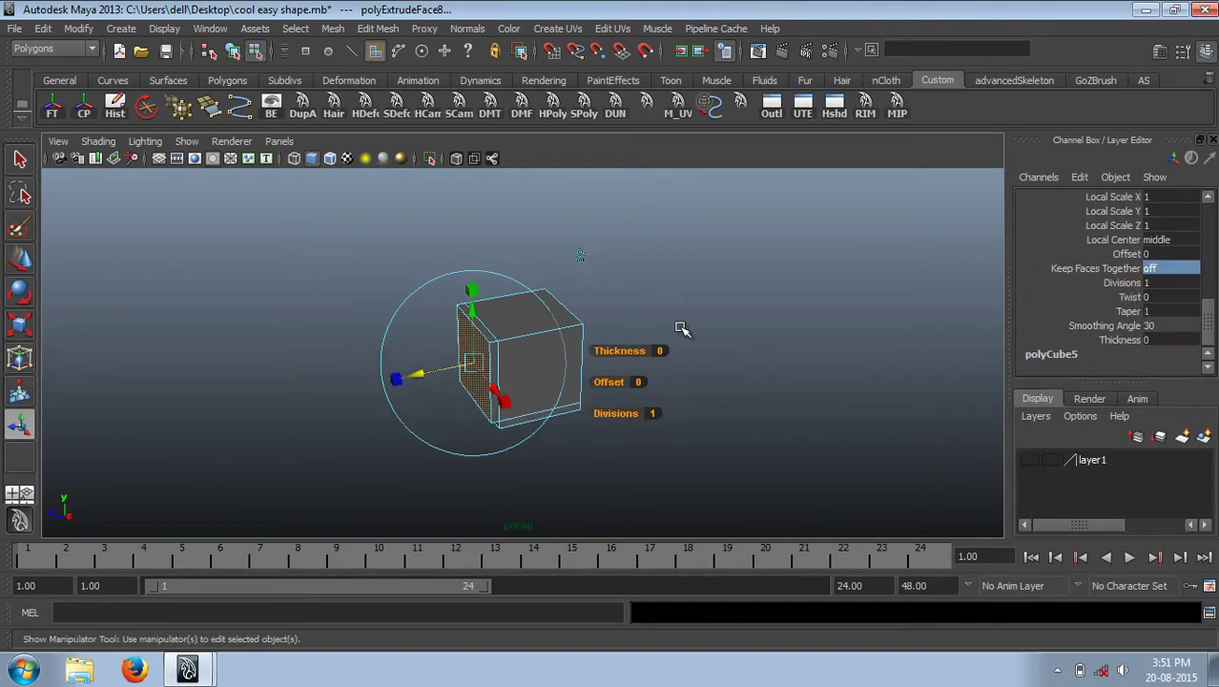
pyautogui.keyDown('alt'); pyautogui.moveTo(680, 328); pyautogui.dragTo(630, 280); pyautogui.keyUp('alt')
pyautogui.moveTo(417, 361); pyautogui.dragTo(363, 352)
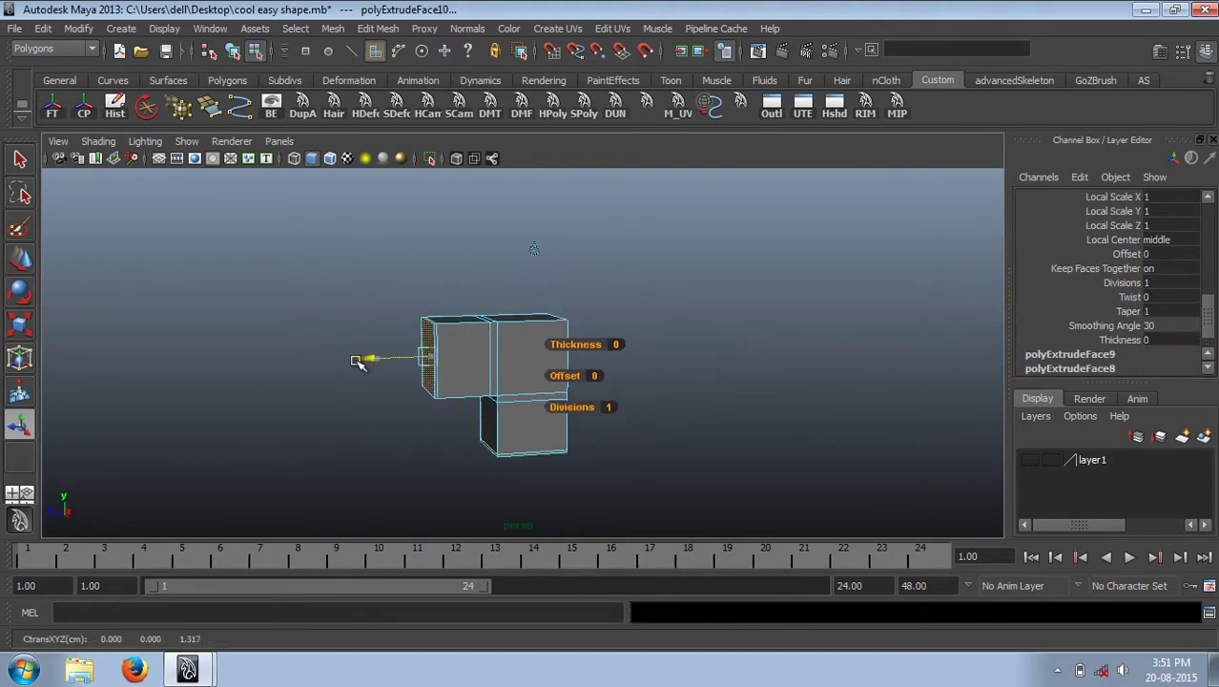
pyautogui.press('F8')
# Smooth the L-shaped mesh into a rounded pipe elbow.
pyautogui.keyDown('shift'); pyautogui.rightClick(528, 289); pyautogui.keyUp('shift')
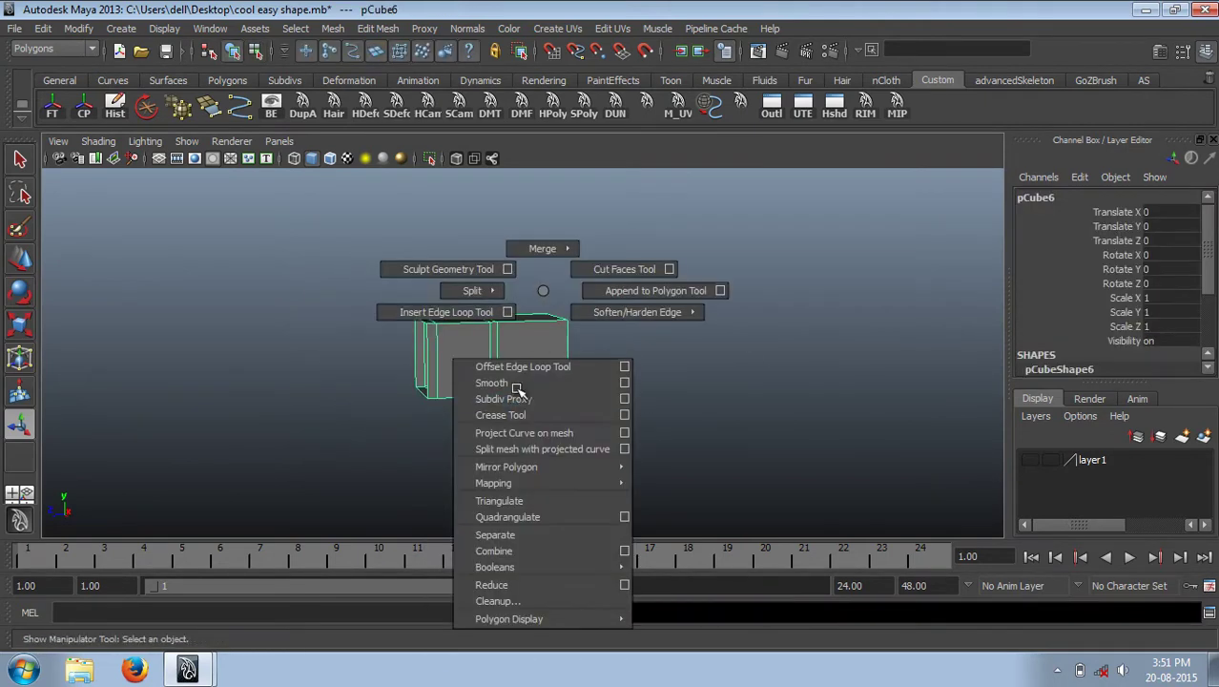
pyautogui.rightClick(528, 343)
pyautogui.click(605, 321)
pyautogui.click(563, 362)
pyautogui.click(520, 380)
# Start another cube beside the smoothed elbow.
pyautogui.press('w')
pyautogui.scroll(-3, 520, 380)
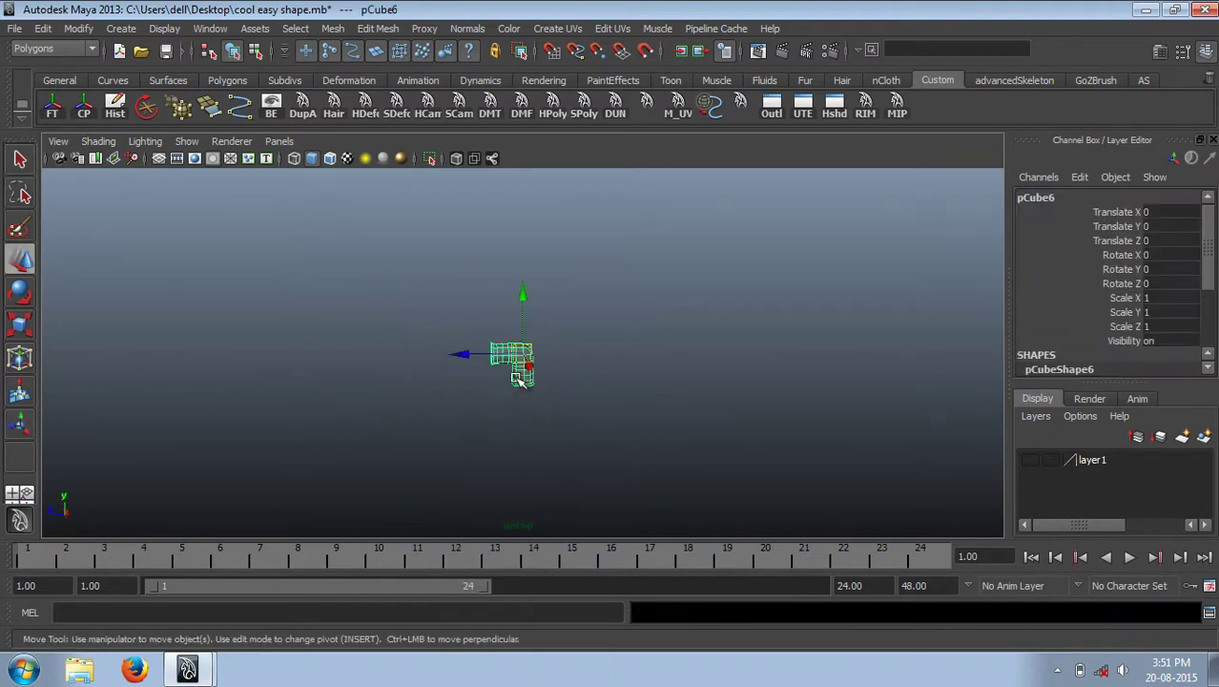
pyautogui.press('q')
pyautogui.scroll(3, 496, 370)
# Extrude all faces of the new cube with Keep Faces Together set to 0, pulling them into a cross.
pyautogui.press('F11')
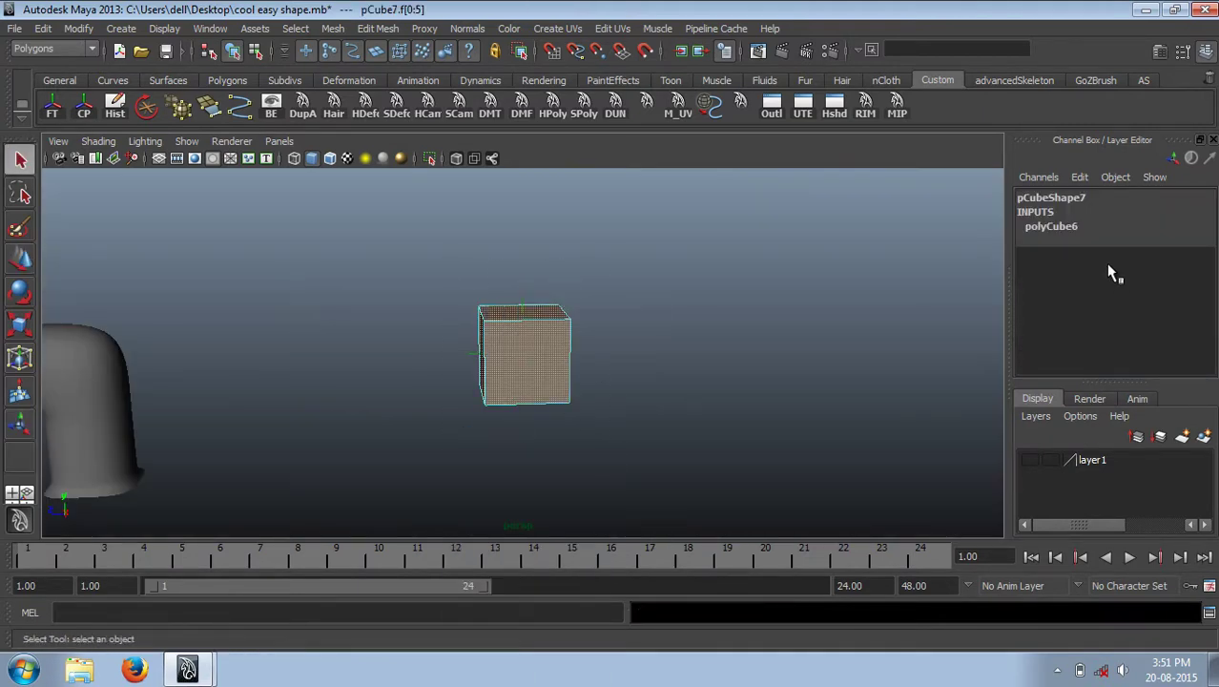
pyautogui.click(556, 313)
pyautogui.press('F8')
pyautogui.press('F11')
pyautogui.moveTo(611, 429); pyautogui.dragTo(427, 261)
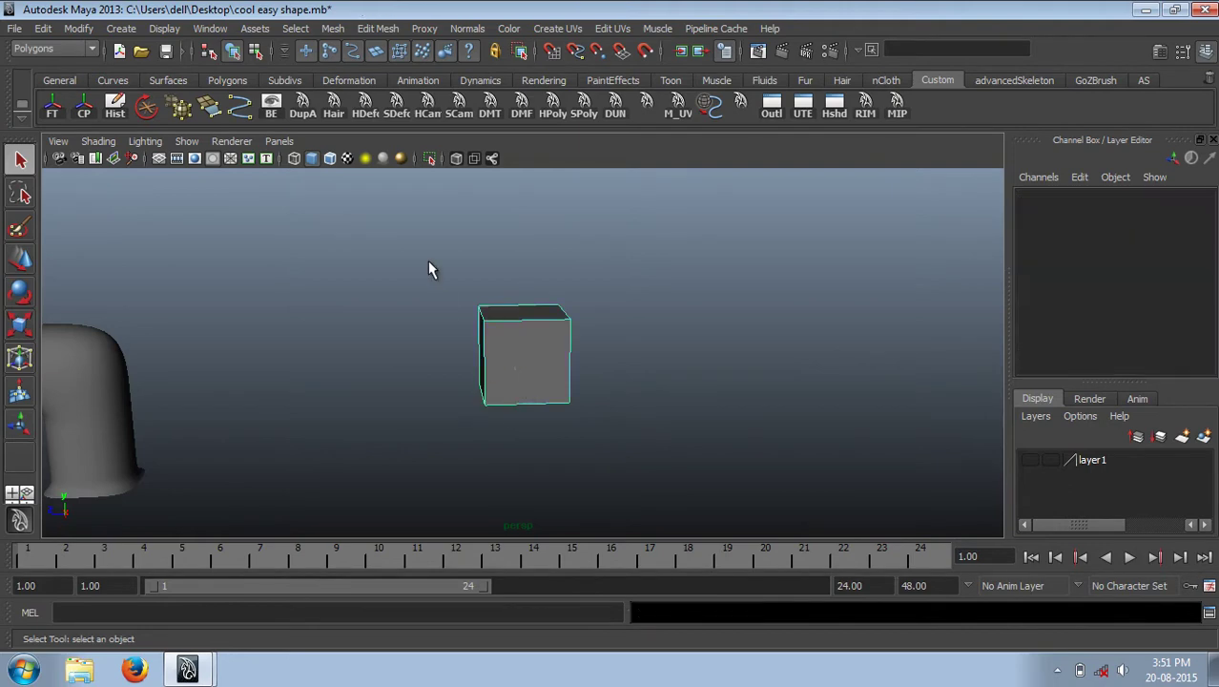
pyautogui.keyDown('shift'); pyautogui.moveTo(507, 282); pyautogui.dragTo(506, 325, button='right'); pyautogui.keyUp('shift')
pyautogui.click(421, 360)
pyautogui.scroll(-5, 1088, 329)
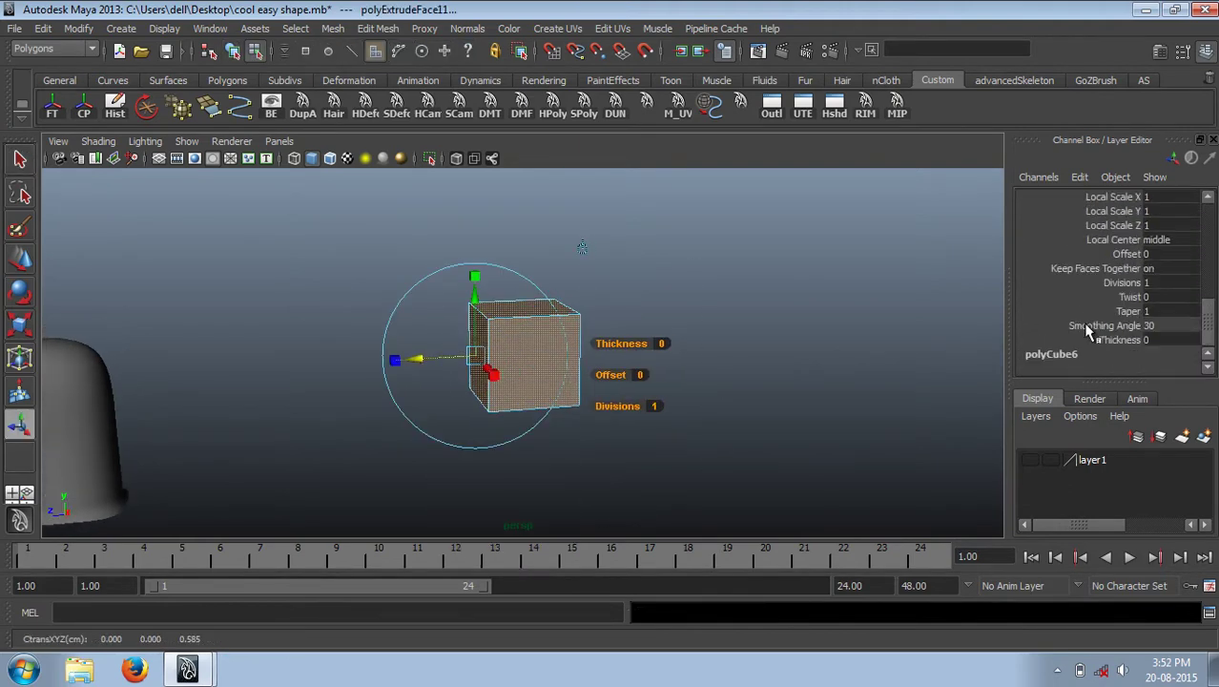
pyautogui.write('0')
pyautogui.press('Return')
pyautogui.moveTo(401, 364); pyautogui.dragTo(325, 370)
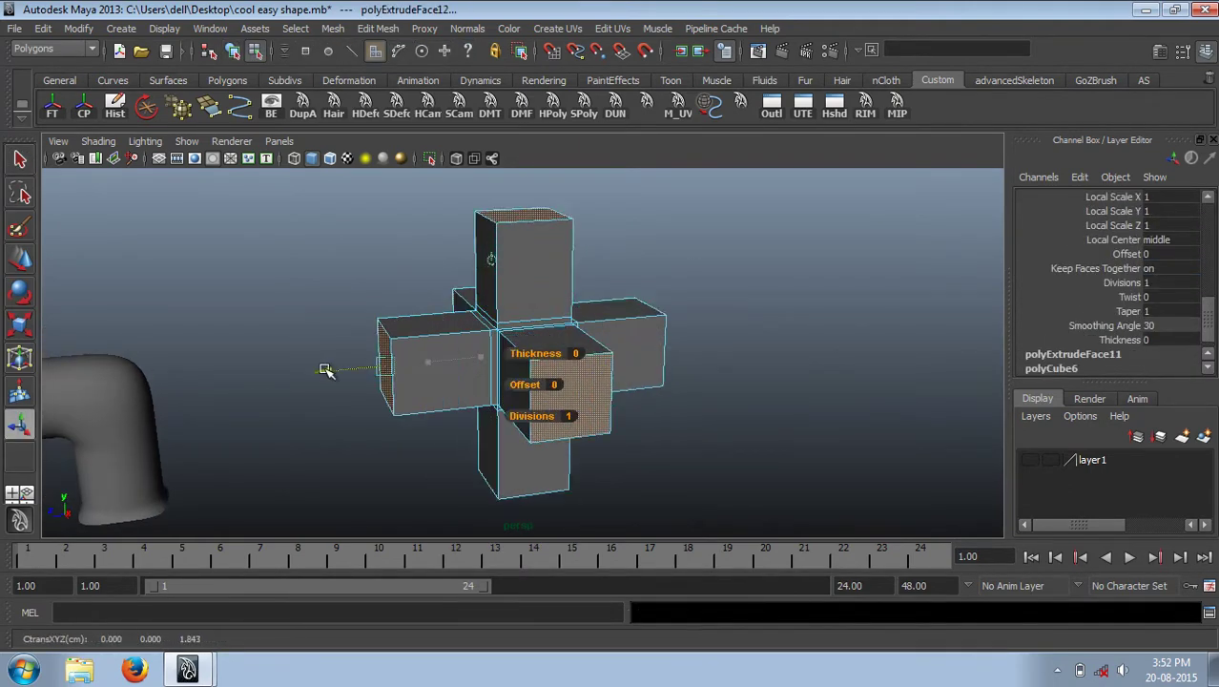
# Smooth the cross into rounded four-way pipes.
pyautogui.press('F8')
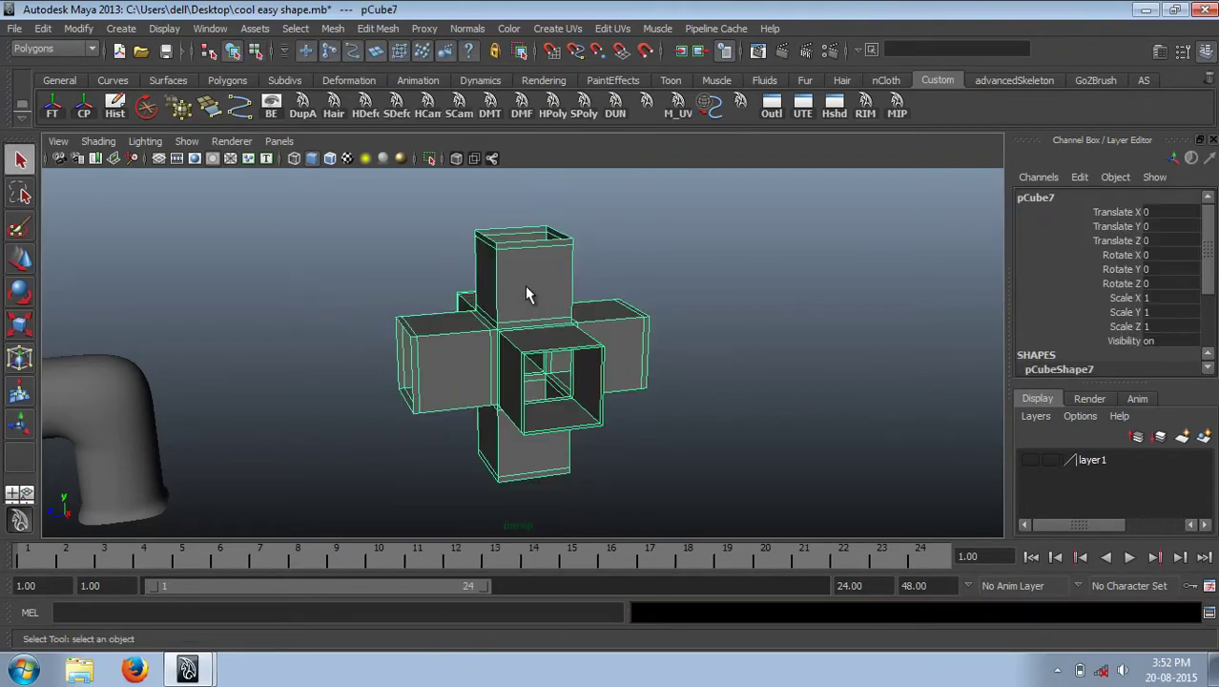
pyautogui.keyDown('shift'); pyautogui.moveTo(525, 285); pyautogui.dragTo(479, 431, button='right'); pyautogui.keyUp('shift')
pyautogui.scroll(-3, 620, 348)
pyautogui.click(454, 348)
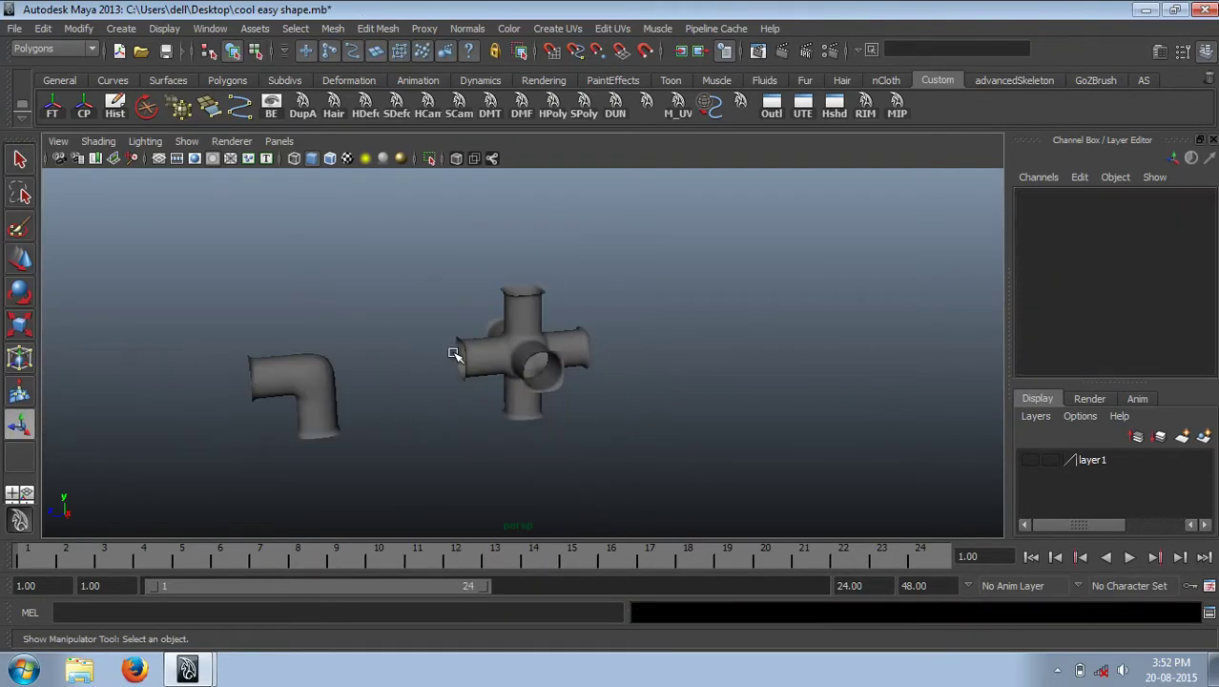
# Move the elbow and cross away from the origin and create a new framed cube.
pyautogui.press('w')
pyautogui.keyDown('shift'); pyautogui.click(372, 384); pyautogui.keyUp('shift')
pyautogui.keyDown('alt'); pyautogui.moveTo(372, 384); pyautogui.dragTo(511, 346, button='middle'); pyautogui.keyUp('alt')
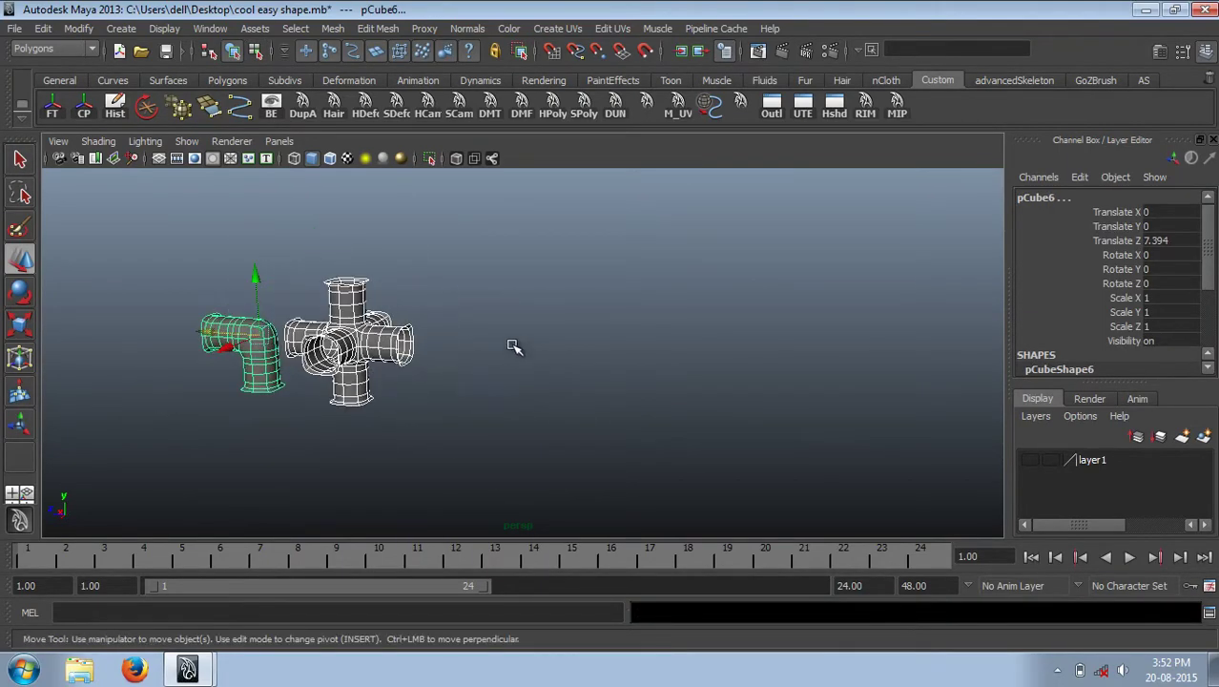
pyautogui.press('5')
pyautogui.press('f')
pyautogui.scroll(-3, 1145, 303)
# Set the new cube's width, height and depth subdivisions to 3.
pyautogui.scroll(-3, 749, 384)
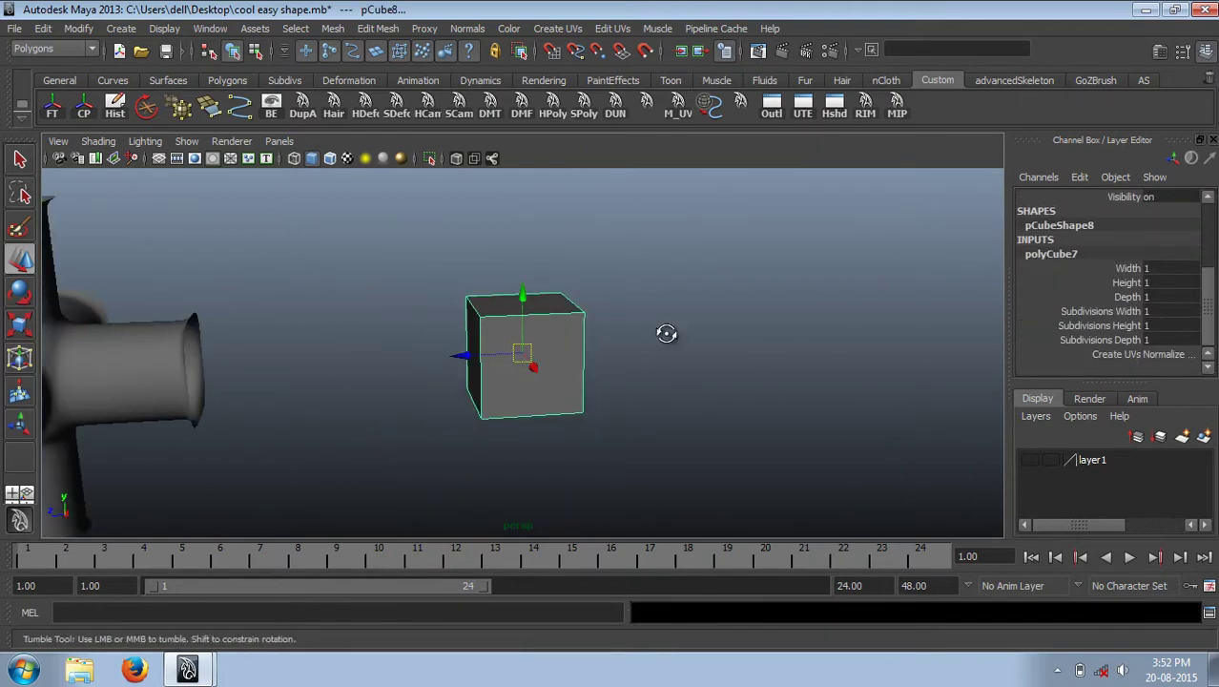
pyautogui.moveTo(1097, 311); pyautogui.dragTo(1074, 341)
pyautogui.moveTo(578, 335)
pyautogui.keyDown('alt'); pyautogui.mouseDown()
pyautogui.moveTo(620, 318)
pyautogui.moveTo(539, 332)
pyautogui.mouseUp(); pyautogui.keyUp('alt')
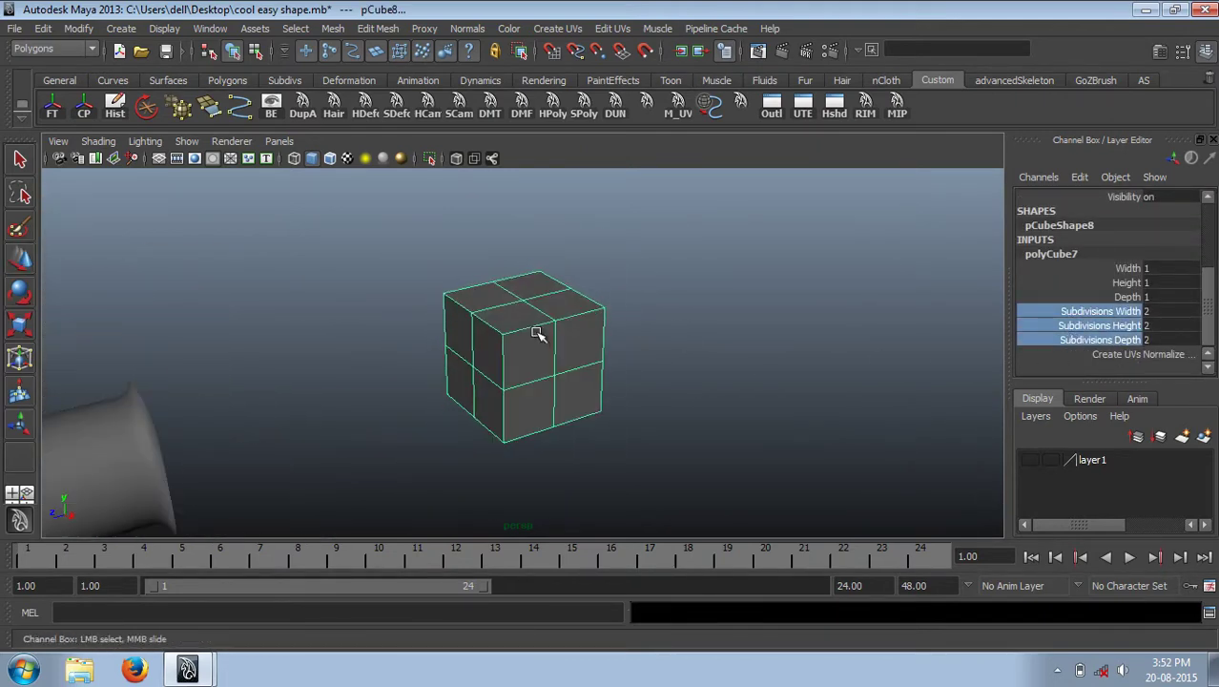
pyautogui.moveTo(539, 332); pyautogui.dragTo(549, 332, button='middle')
pyautogui.keyDown('alt'); pyautogui.moveTo(549, 332); pyautogui.dragTo(562, 332); pyautogui.keyUp('alt')
pyautogui.moveTo(576, 329); pyautogui.dragTo(495, 339, button='middle')
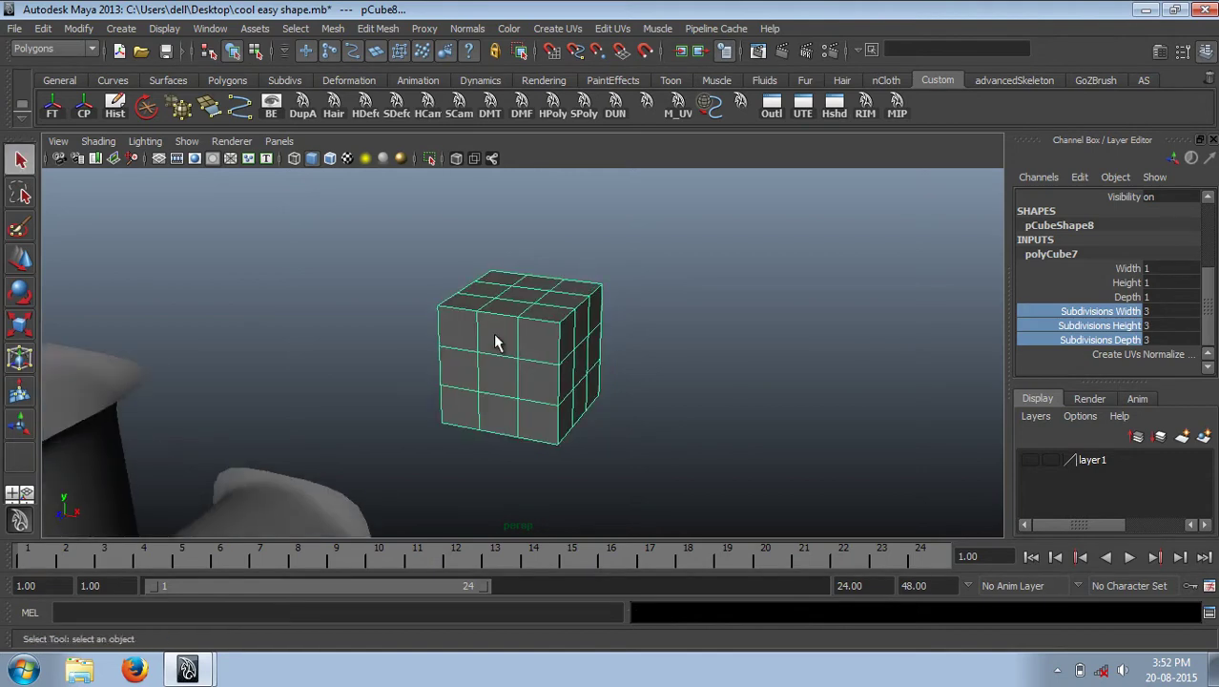
# Extrude the centre faces outward and shrink them slightly into pipe stubs, with smooth preview on.
pyautogui.press('F11')
pyautogui.click(543, 381)
pyautogui.moveTo(544, 380)
pyautogui.keyDown('alt'); pyautogui.mouseDown()
pyautogui.moveTo(475, 363)
pyautogui.moveTo(578, 408)
pyautogui.moveTo(526, 413)
pyautogui.moveTo(517, 306)
pyautogui.moveTo(507, 311)
pyautogui.moveTo(692, 229)
pyautogui.moveTo(692, 308)
pyautogui.moveTo(541, 302)
pyautogui.moveTo(533, 324)
pyautogui.moveTo(569, 310)
pyautogui.mouseUp(); pyautogui.keyUp('alt')
pyautogui.press('3')
pyautogui.keyDown('shift'); pyautogui.moveTo(569, 310); pyautogui.dragTo(570, 223, button='right'); pyautogui.keyUp('shift')
pyautogui.moveTo(377, 301)
pyautogui.mouseDown()
pyautogui.moveTo(392, 291)
pyautogui.moveTo(572, 315)
pyautogui.moveTo(534, 309)
pyautogui.moveTo(521, 361)
pyautogui.moveTo(719, 296)
pyautogui.mouseUp()
pyautogui.press('q')
# Select the knobbed block and move it beside the cross pipe to Translate Z 1.729.
pyautogui.click(521, 361)
pyautogui.click(720, 296)
pyautogui.keyDown('alt'); pyautogui.moveTo(720, 296); pyautogui.dragTo(580, 276, button='right'); pyautogui.keyUp('alt')
pyautogui.moveTo(580, 276)
pyautogui.keyDown('alt'); pyautogui.mouseDown()
pyautogui.moveTo(534, 356)
pyautogui.moveTo(403, 373)
pyautogui.moveTo(493, 381)
pyautogui.mouseUp(); pyautogui.keyUp('alt')
pyautogui.click(505, 370)
pyautogui.press('w')
pyautogui.scroll(-2, 384, 413)
# Add a new 3×3 cube in wireframe and select a checkerboard of alternating faces.
pyautogui.press('4')
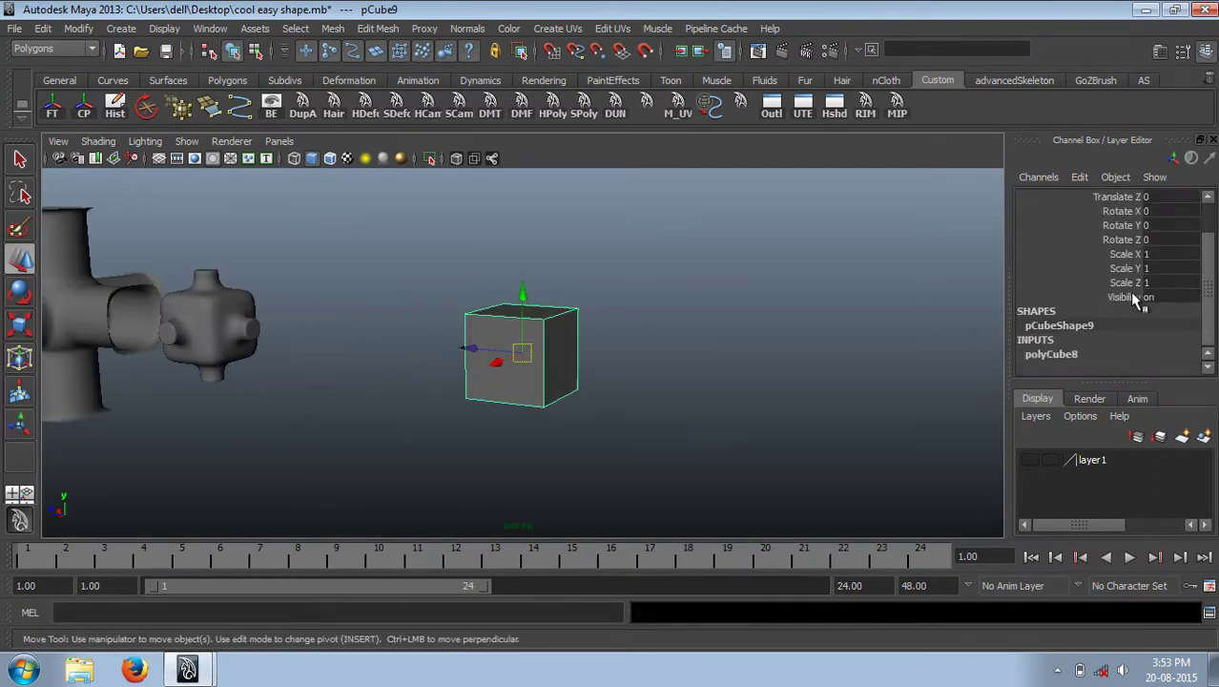
pyautogui.click(1129, 291)
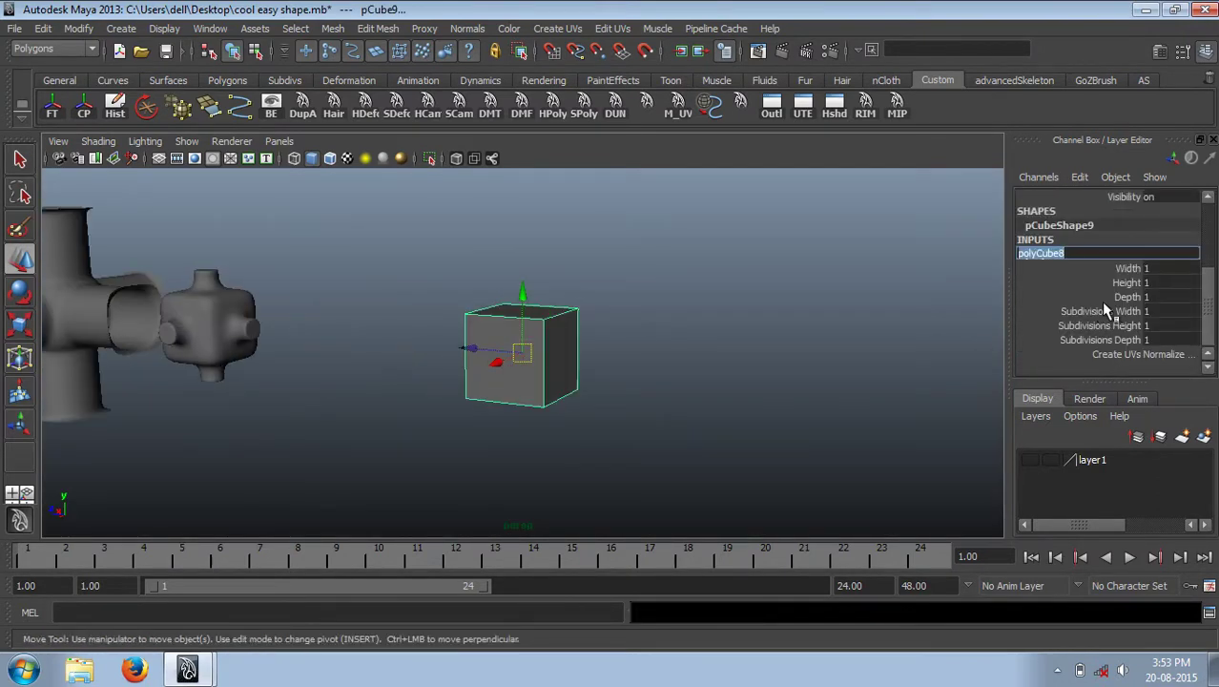
pyautogui.keyDown('alt'); pyautogui.moveTo(728, 340); pyautogui.dragTo(557, 335); pyautogui.keyUp('alt')
pyautogui.press('q')
pyautogui.press('F11')
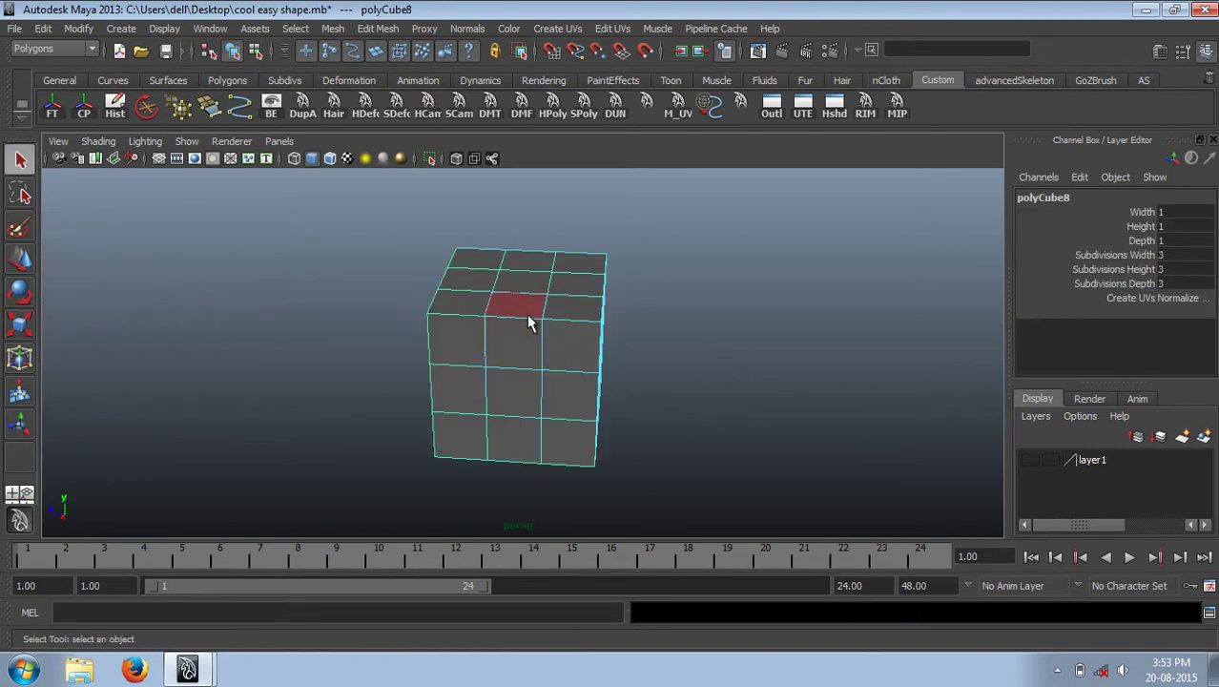
pyautogui.keyDown('alt'); pyautogui.moveTo(534, 270); pyautogui.dragTo(570, 390); pyautogui.keyUp('alt')
pyautogui.keyDown('alt'); pyautogui.moveTo(522, 272); pyautogui.dragTo(531, 328); pyautogui.keyUp('alt')
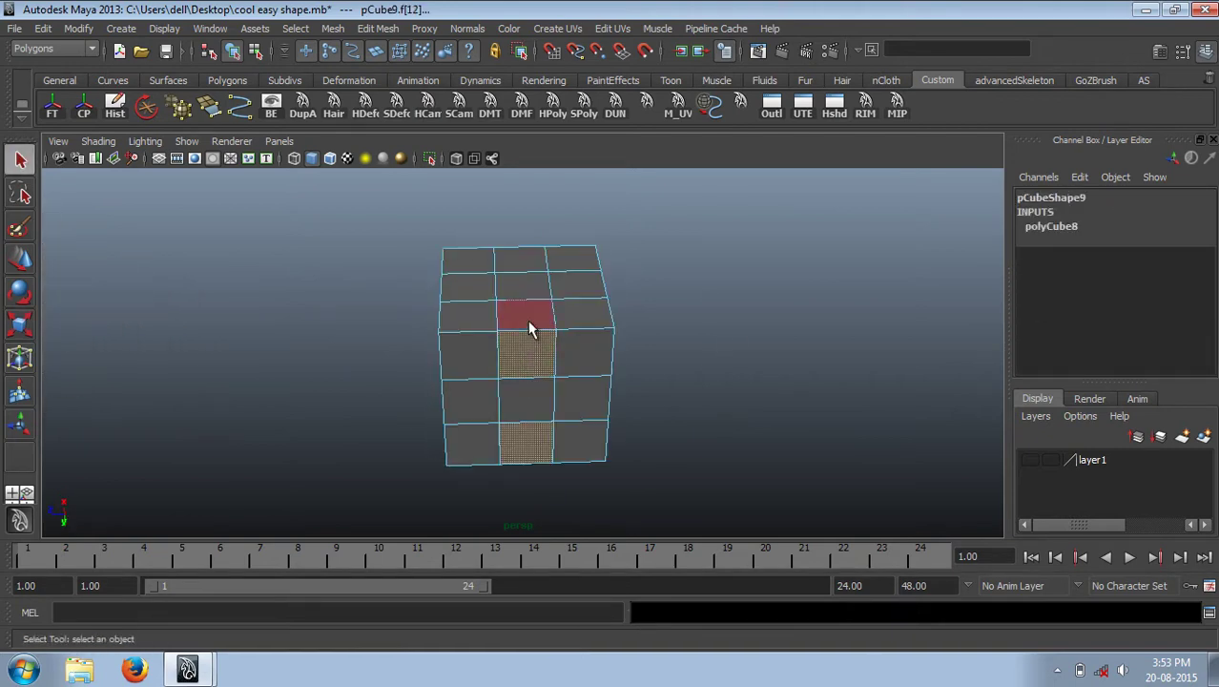
pyautogui.moveTo(537, 260)
pyautogui.keyDown('alt'); pyautogui.mouseDown()
pyautogui.moveTo(485, 355)
pyautogui.moveTo(580, 343)
pyautogui.moveTo(563, 354)
pyautogui.moveTo(581, 372)
pyautogui.mouseUp(); pyautogui.keyUp('alt')
pyautogui.keyDown('alt'); pyautogui.moveTo(577, 288); pyautogui.dragTo(568, 338); pyautogui.keyUp('alt')
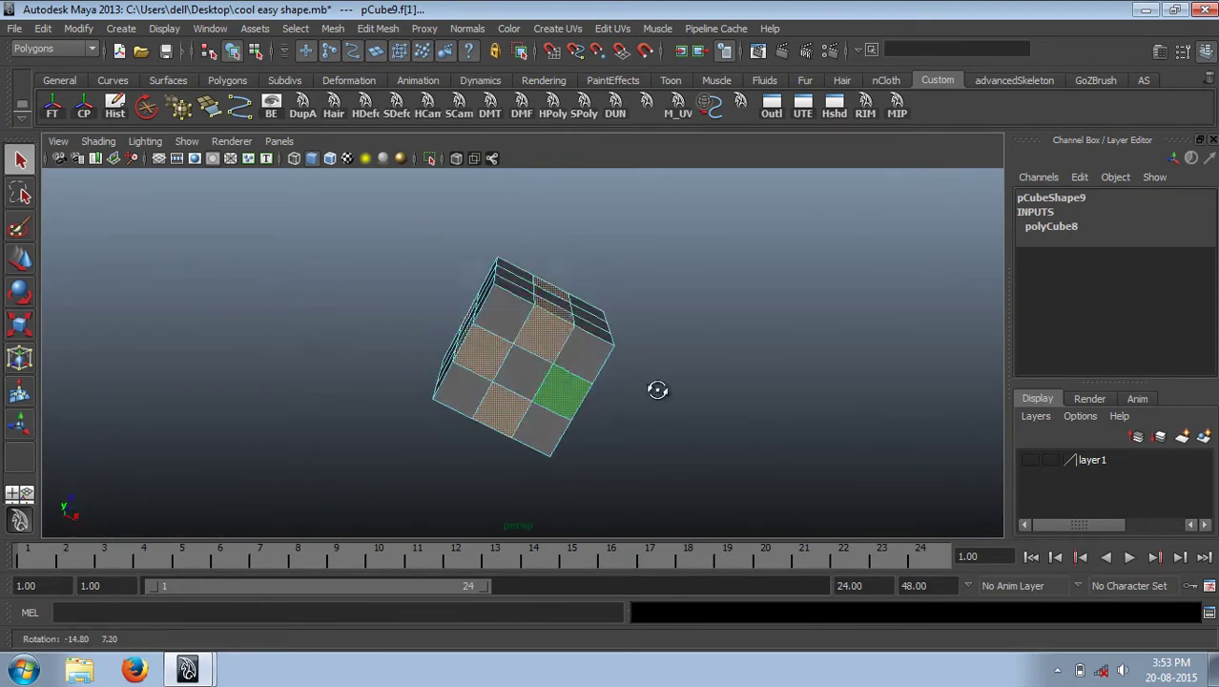
pyautogui.moveTo(657, 389)
pyautogui.keyDown('alt'); pyautogui.mouseDown()
pyautogui.moveTo(609, 408)
pyautogui.moveTo(517, 400)
pyautogui.moveTo(560, 389)
pyautogui.mouseUp(); pyautogui.keyUp('alt')
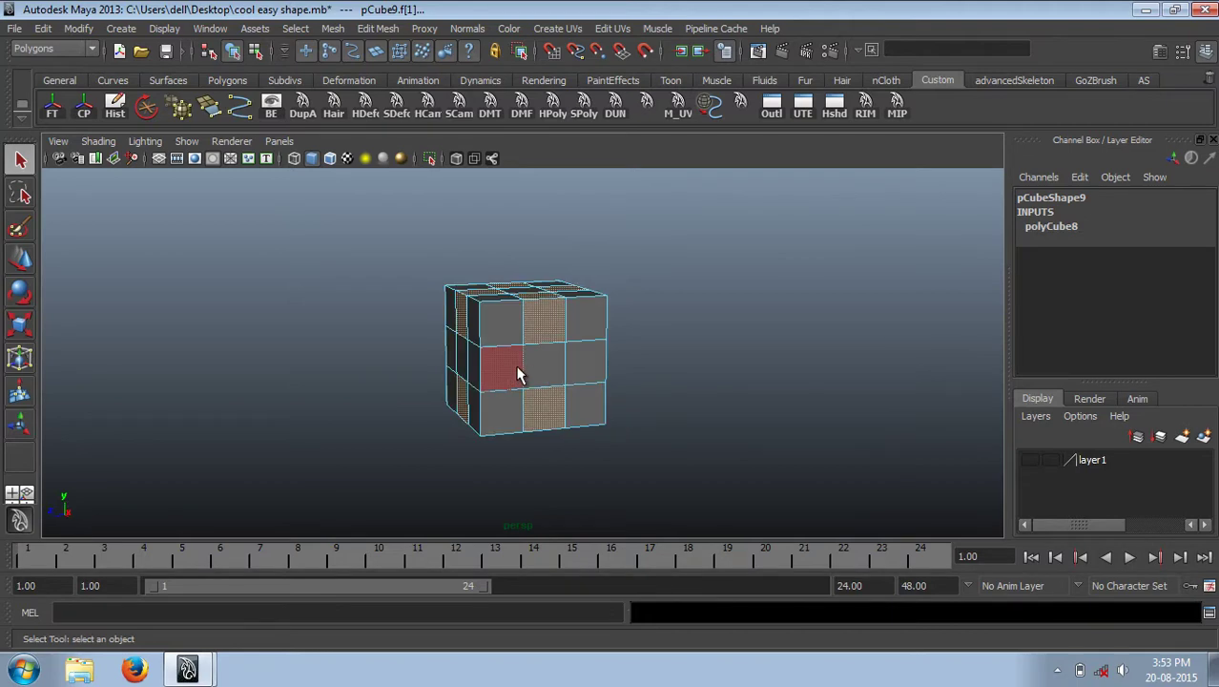
pyautogui.moveTo(668, 394)
pyautogui.keyDown('alt'); pyautogui.mouseDown()
pyautogui.moveTo(601, 372)
pyautogui.moveTo(523, 389)
pyautogui.mouseUp(); pyautogui.keyUp('alt')
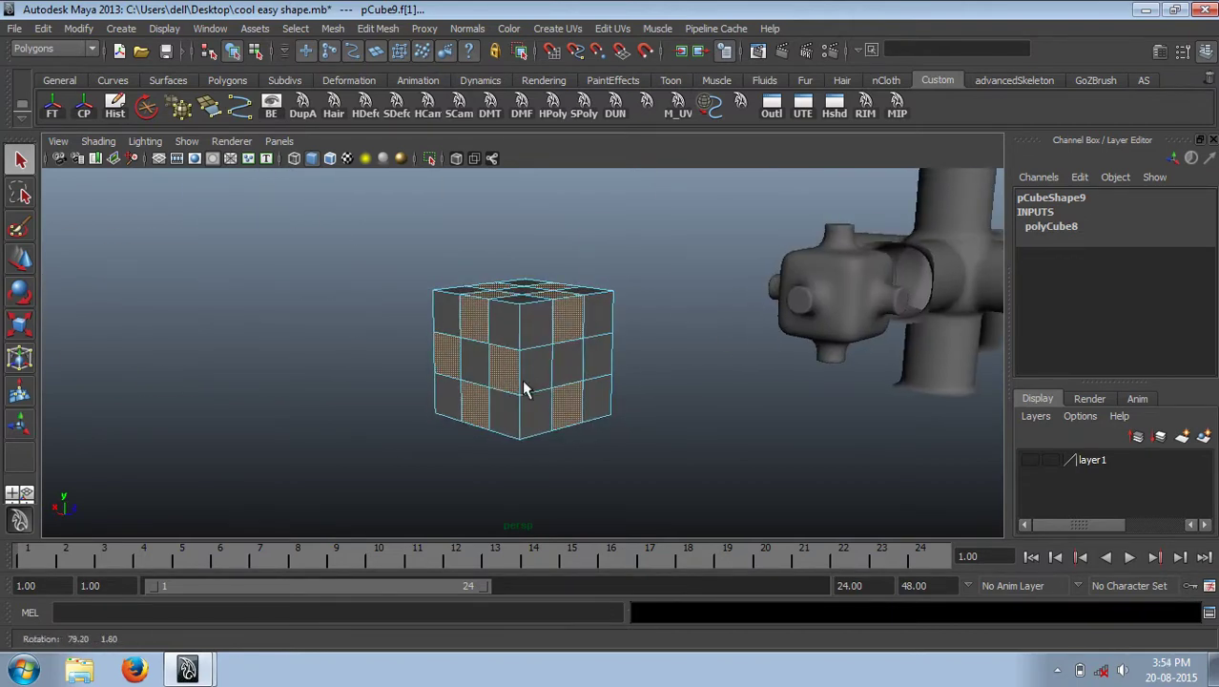
pyautogui.moveTo(714, 376)
pyautogui.keyDown('alt'); pyautogui.mouseDown()
pyautogui.moveTo(403, 390)
pyautogui.moveTo(569, 480)
pyautogui.moveTo(498, 371)
pyautogui.moveTo(577, 347)
pyautogui.moveTo(620, 380)
pyautogui.moveTo(421, 414)
pyautogui.moveTo(357, 386)
pyautogui.moveTo(449, 348)
pyautogui.moveTo(368, 443)
pyautogui.mouseUp(); pyautogui.keyUp('alt')
# Extrude the checkerboard faces and preview the lumpy shape smoothed.
pyautogui.press('3')
pyautogui.press('1')
pyautogui.click(569, 361)
pyautogui.hotkey('ctrl', 'e')
pyautogui.press('3')
# Select the lumpy flower and move it beside the knobbed ball.
pyautogui.moveTo(498, 322); pyautogui.dragTo(566, 294, button='right')
pyautogui.moveTo(566, 294)
pyautogui.keyDown('alt'); pyautogui.mouseDown()
pyautogui.moveTo(631, 411)
pyautogui.moveTo(702, 357)
pyautogui.moveTo(599, 419)
pyautogui.mouseUp(); pyautogui.keyUp('alt')
pyautogui.keyDown('alt'); pyautogui.moveTo(599, 420); pyautogui.dragTo(343, 332, button='right'); pyautogui.keyUp('alt')
pyautogui.keyDown('alt'); pyautogui.moveTo(342, 332); pyautogui.dragTo(497, 325); pyautogui.keyUp('alt')
pyautogui.click(497, 332)
pyautogui.press('w')
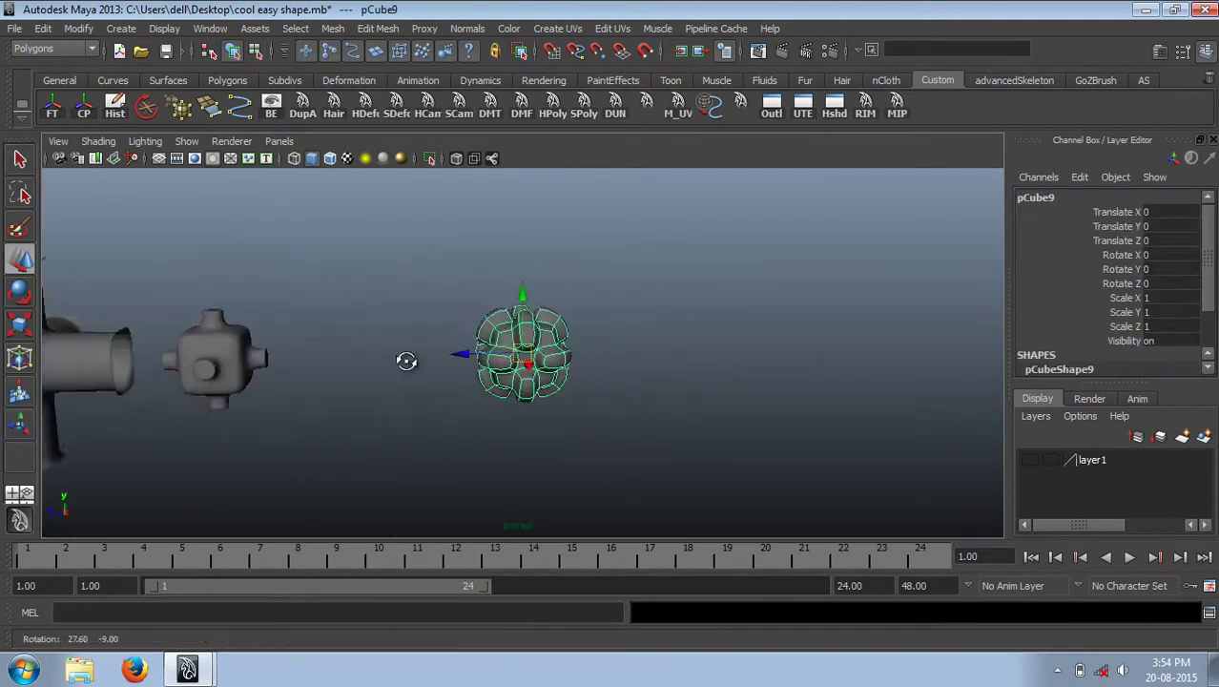
# View the flower shape in isolation, then return to the full row with nothing selected.
pyautogui.moveTo(408, 357)
pyautogui.keyDown('alt'); pyautogui.mouseDown()
pyautogui.moveTo(505, 404)
pyautogui.moveTo(397, 354)
pyautogui.moveTo(524, 389)
pyautogui.moveTo(556, 356)
pyautogui.mouseUp(); pyautogui.keyUp('alt')
pyautogui.click(451, 372)
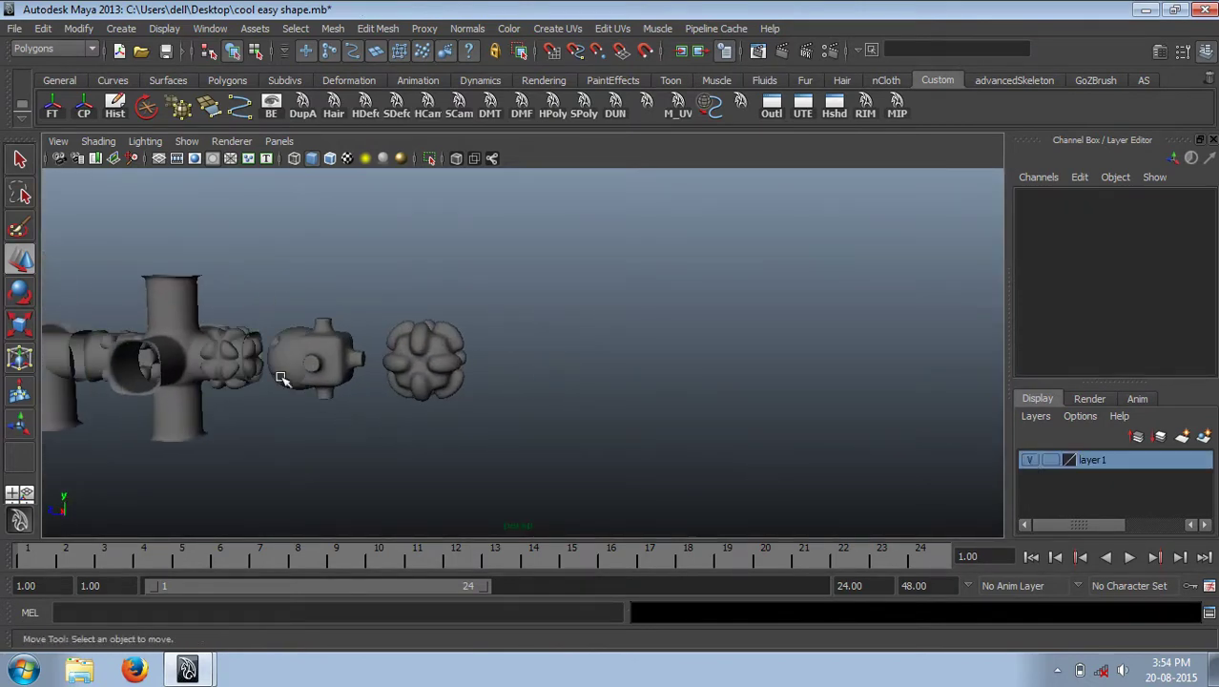
pyautogui.click(252, 370)
pyautogui.click(430, 159)
pyautogui.click(429, 158)
pyautogui.click(958, 449)
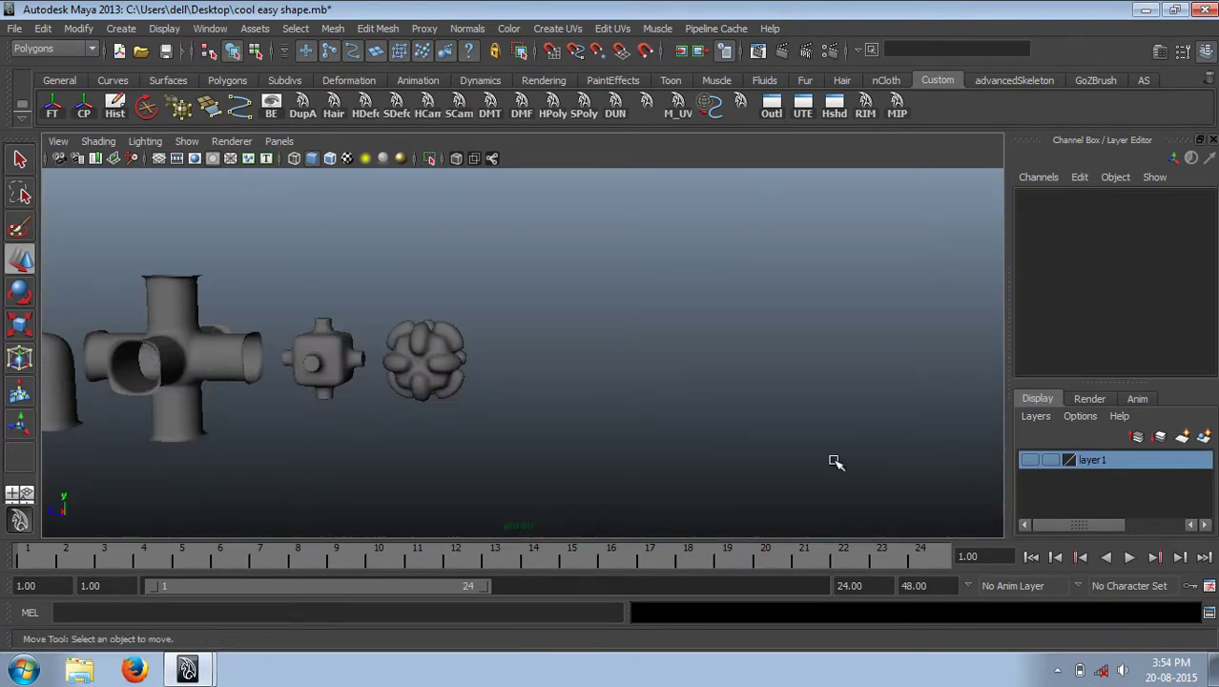
pyautogui.moveTo(835, 462)
pyautogui.keyDown('alt'); pyautogui.mouseDown()
pyautogui.moveTo(517, 281)
pyautogui.moveTo(569, 332)
pyautogui.mouseUp(); pyautogui.keyUp('alt')
# Add a new cube at the origin, preview it smoothed in wireframe and frame it.
pyautogui.keyDown('shift'); pyautogui.moveTo(569, 308); pyautogui.dragTo(577, 340, button='right'); pyautogui.keyUp('shift')
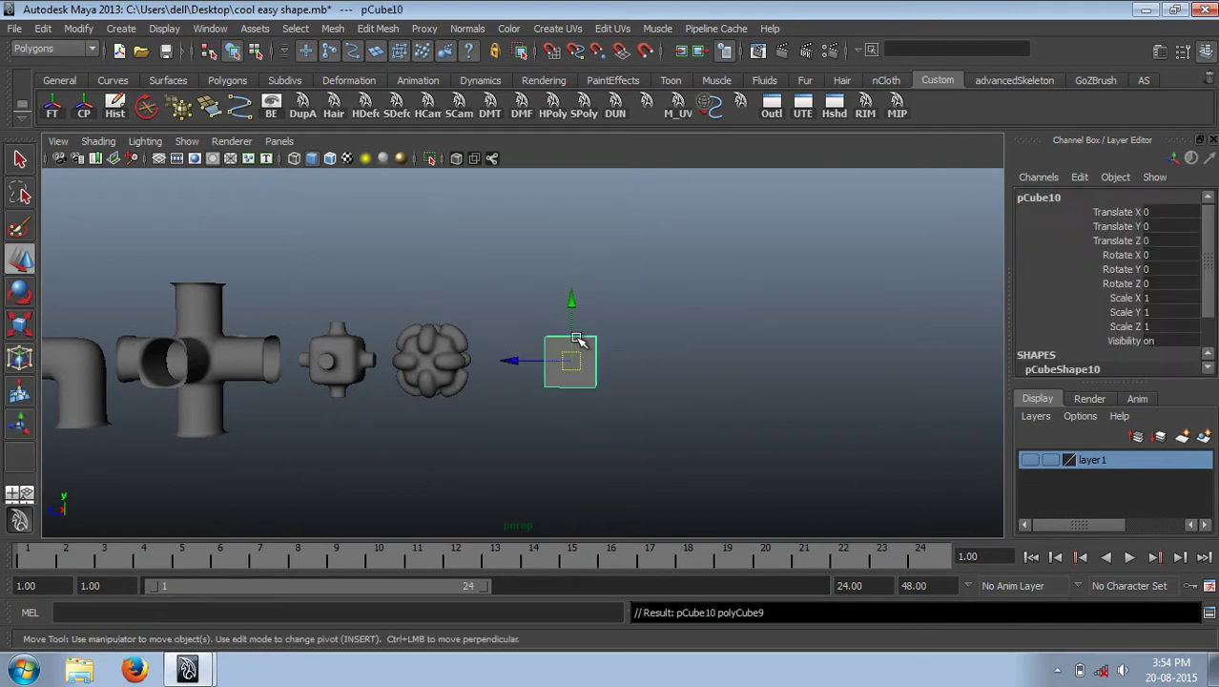
pyautogui.scroll(5, 577, 340)
pyautogui.scroll(-5, 735, 349)
pyautogui.scroll(-2, 1078, 353)
pyautogui.moveTo(571, 270)
pyautogui.keyDown('shift'); pyautogui.mouseDown(button='right')
pyautogui.moveTo(563, 329)
pyautogui.moveTo(520, 362)
pyautogui.mouseUp(button='right'); pyautogui.keyUp('shift')
pyautogui.press('q')
pyautogui.press('f')
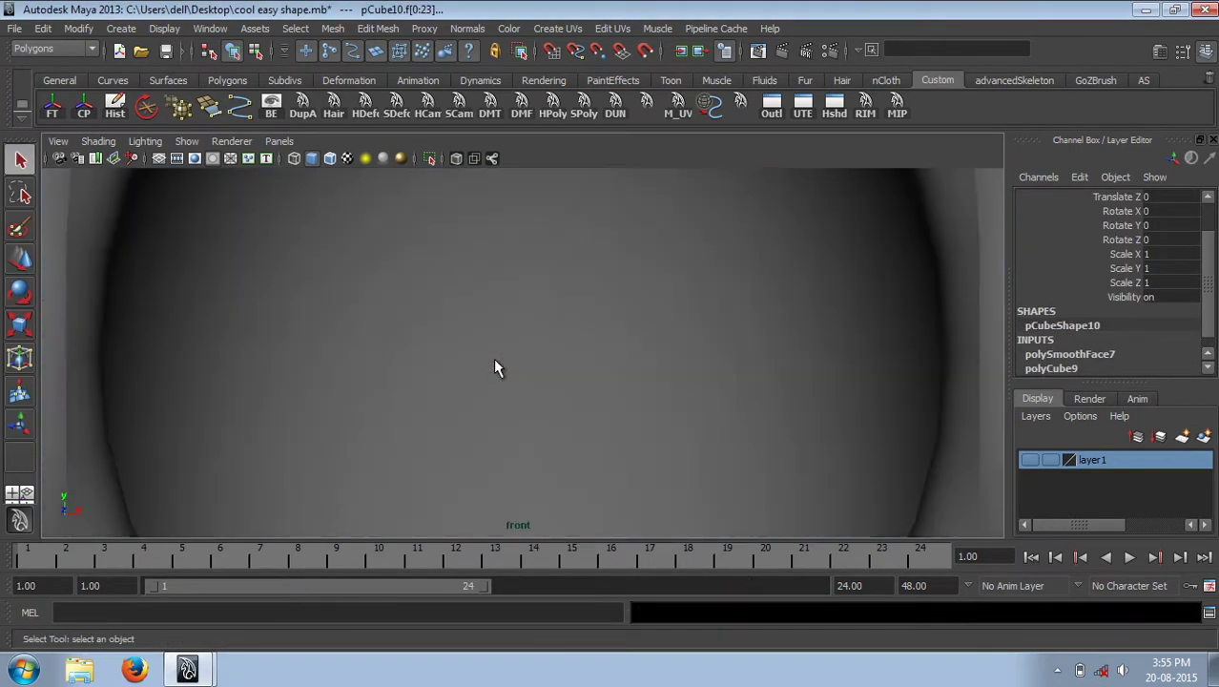
pyautogui.press('4')
pyautogui.press('f')
# Chamfer the corner vertices with width 0.5 and delete the resulting faces to open round holes.
pyautogui.moveTo(515, 304); pyautogui.dragTo(444, 303, button='right')
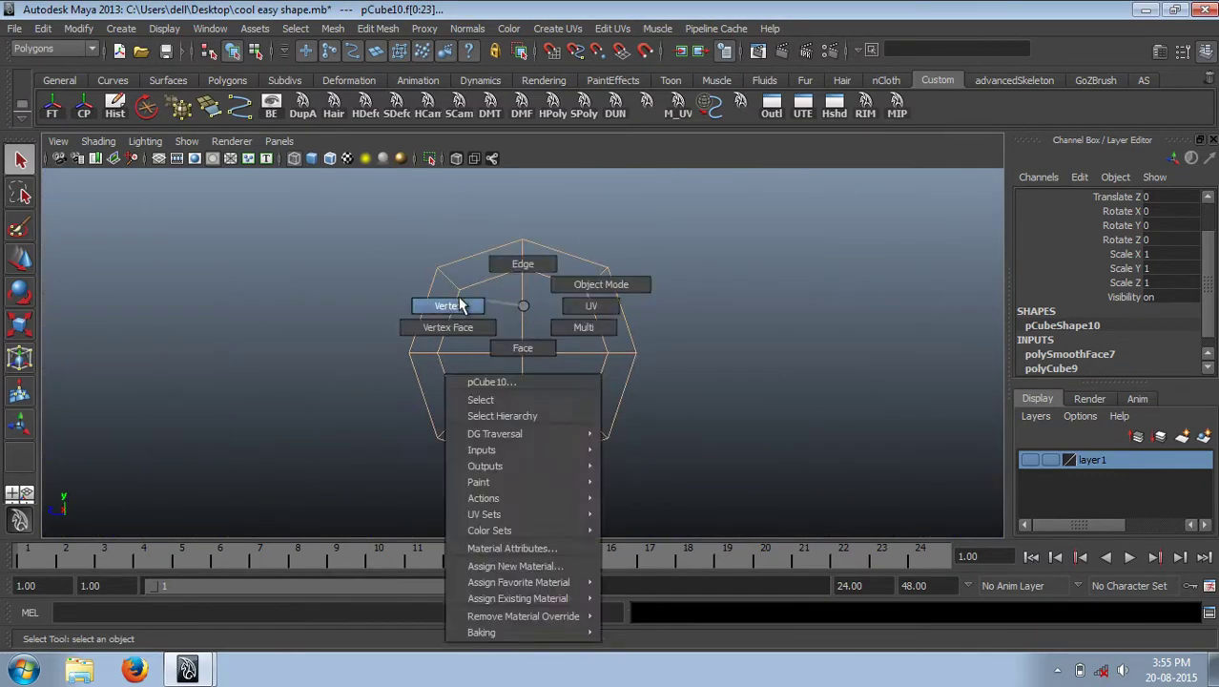
pyautogui.keyDown('alt'); pyautogui.moveTo(602, 467); pyautogui.dragTo(529, 304); pyautogui.keyUp('alt')
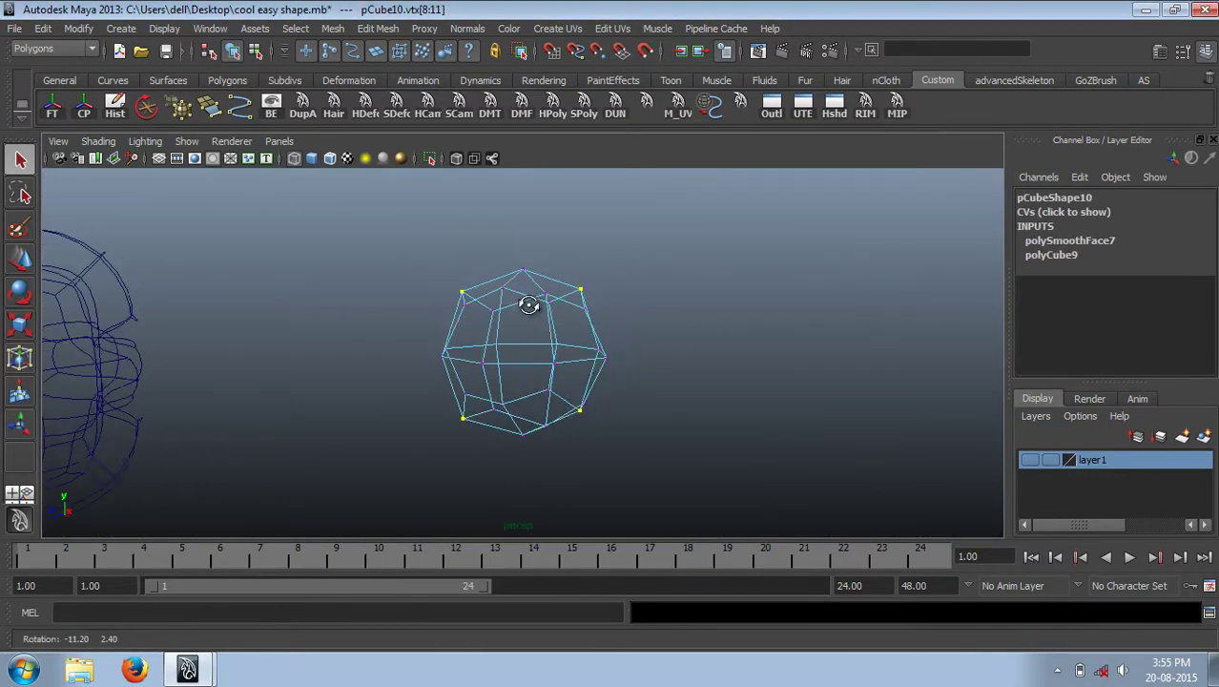
pyautogui.moveTo(469, 325)
pyautogui.keyDown('alt'); pyautogui.mouseDown(button='right')
pyautogui.moveTo(444, 307)
pyautogui.moveTo(490, 347)
pyautogui.mouseUp(button='right'); pyautogui.keyUp('alt')
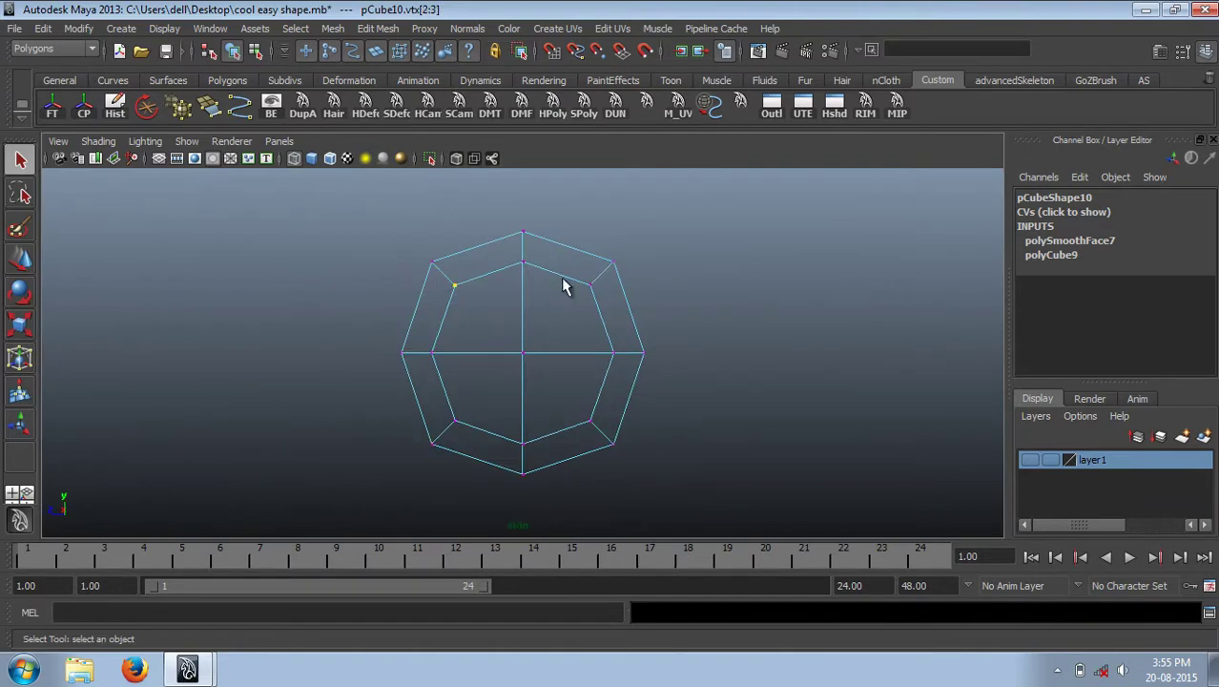
pyautogui.press('space')
pyautogui.keyDown('alt'); pyautogui.moveTo(498, 363); pyautogui.dragTo(540, 380); pyautogui.keyUp('alt')
pyautogui.press('5')
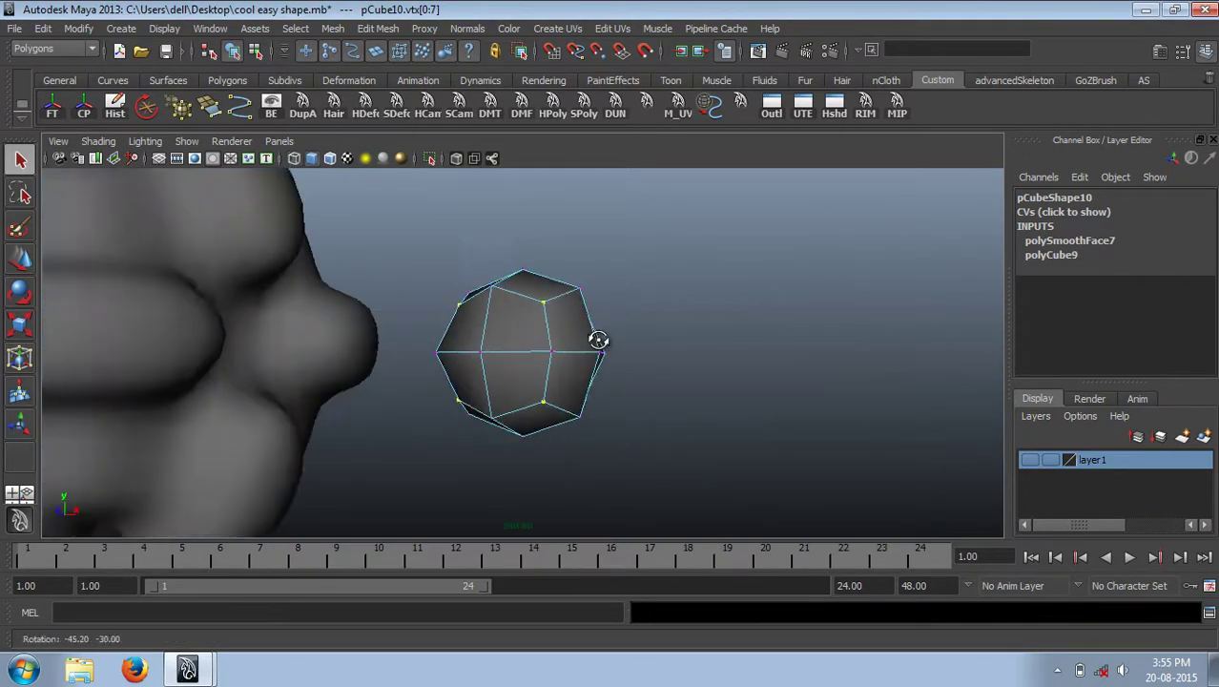
pyautogui.keyDown('shift'); pyautogui.moveTo(540, 380); pyautogui.dragTo(533, 307, button='right'); pyautogui.keyUp('shift')
pyautogui.press('F8')
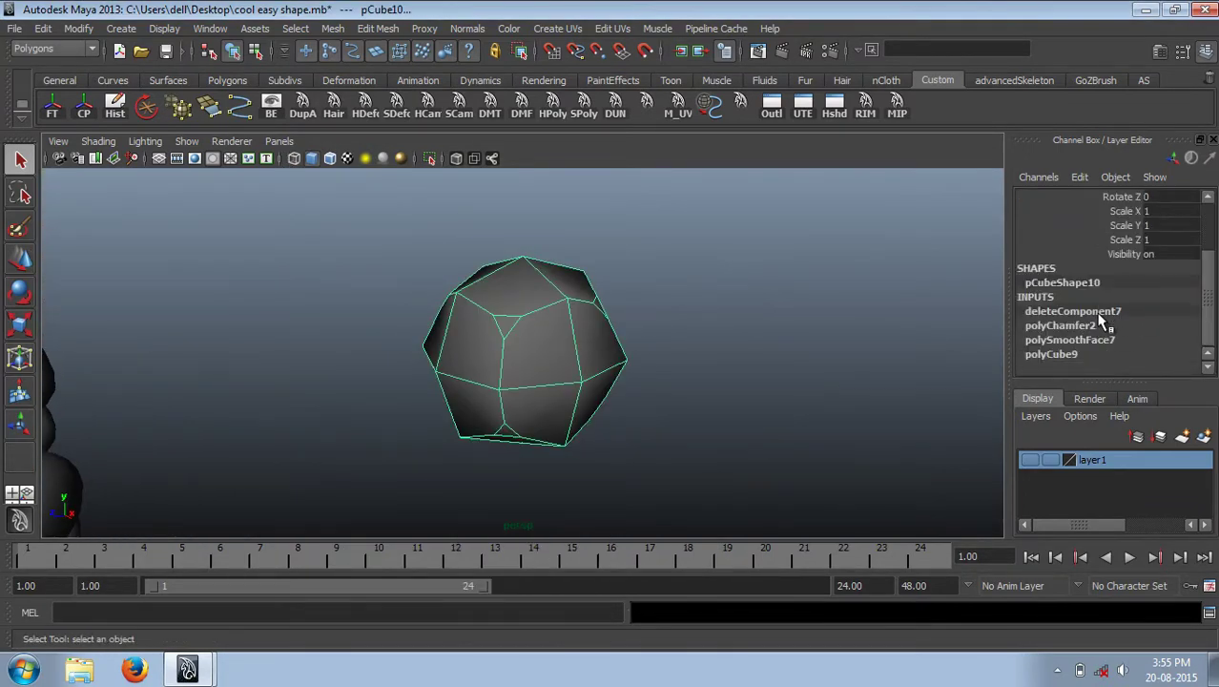
pyautogui.keyDown('alt'); pyautogui.moveTo(477, 334); pyautogui.dragTo(420, 331); pyautogui.keyUp('alt')
# Select the faces around the openings and extrude them.
pyautogui.press('F11')
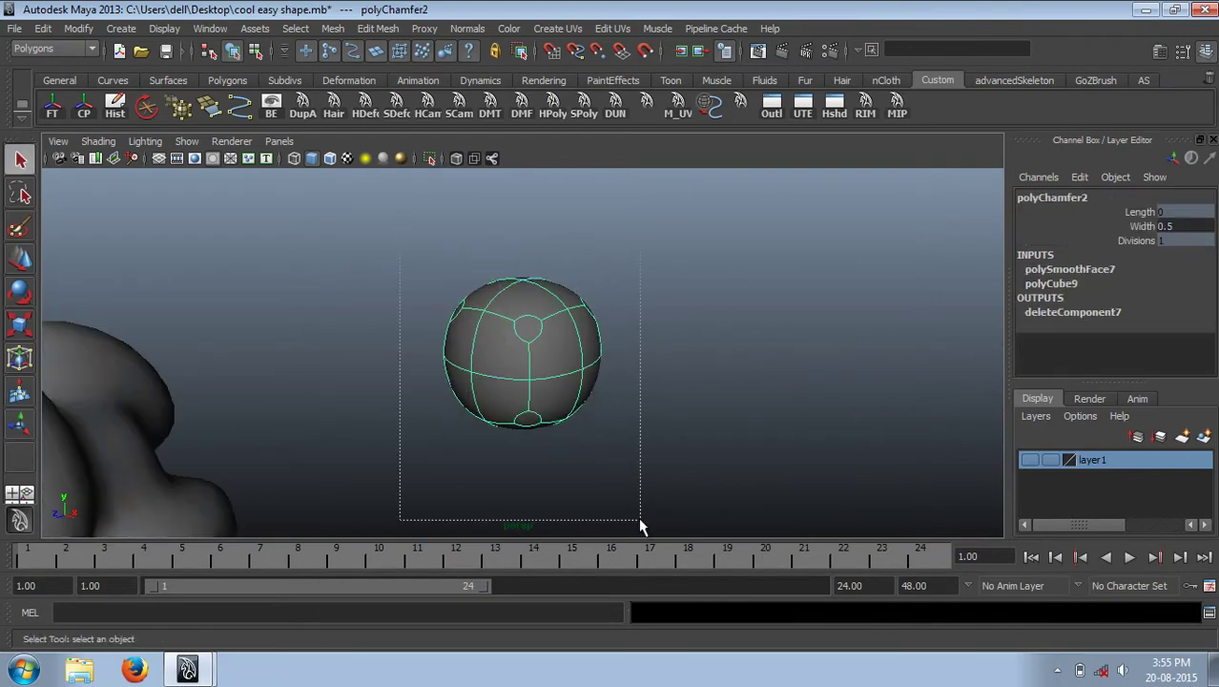
pyautogui.moveTo(402, 229); pyautogui.dragTo(638, 517)
pyautogui.moveTo(585, 325)
pyautogui.keyDown('alt'); pyautogui.mouseDown()
pyautogui.moveTo(340, 313)
pyautogui.moveTo(476, 354)
pyautogui.moveTo(544, 300)
pyautogui.moveTo(488, 339)
pyautogui.mouseUp(); pyautogui.keyUp('alt')
pyautogui.keyDown('alt'); pyautogui.moveTo(573, 344); pyautogui.dragTo(465, 355); pyautogui.keyUp('alt')
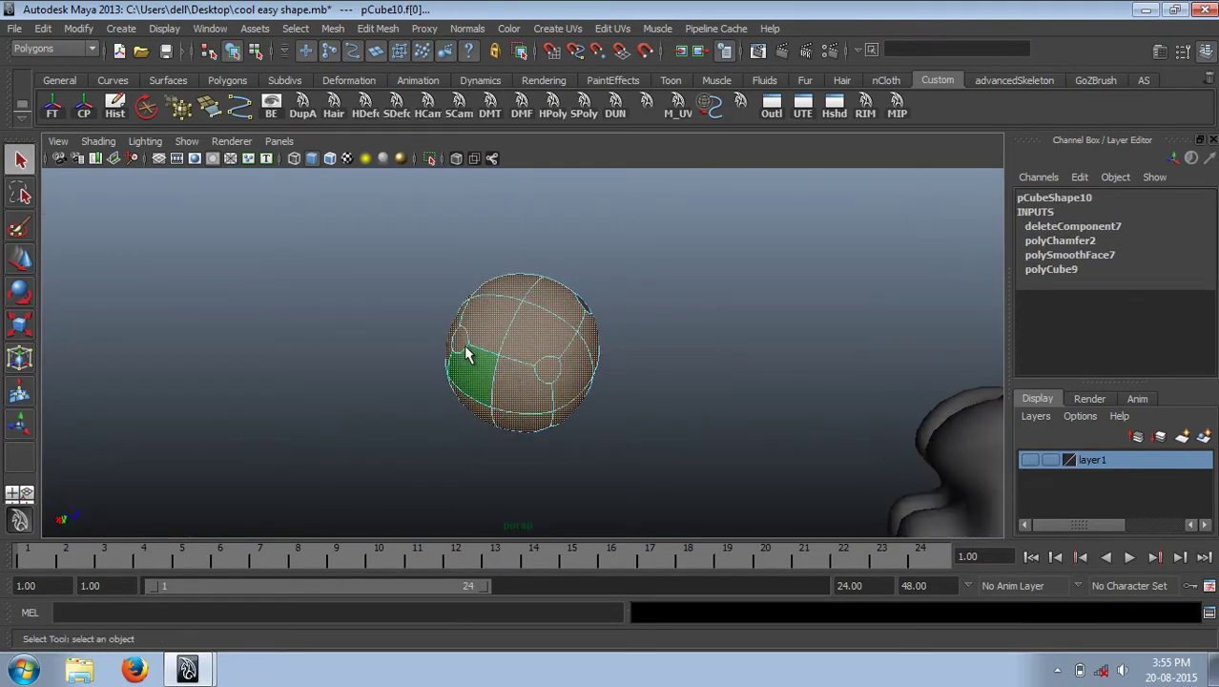
pyautogui.keyDown('alt'); pyautogui.moveTo(553, 375); pyautogui.dragTo(520, 344); pyautogui.keyUp('alt')
pyautogui.scroll(3, 520, 343)
pyautogui.hotkey('ctrl', 'e')
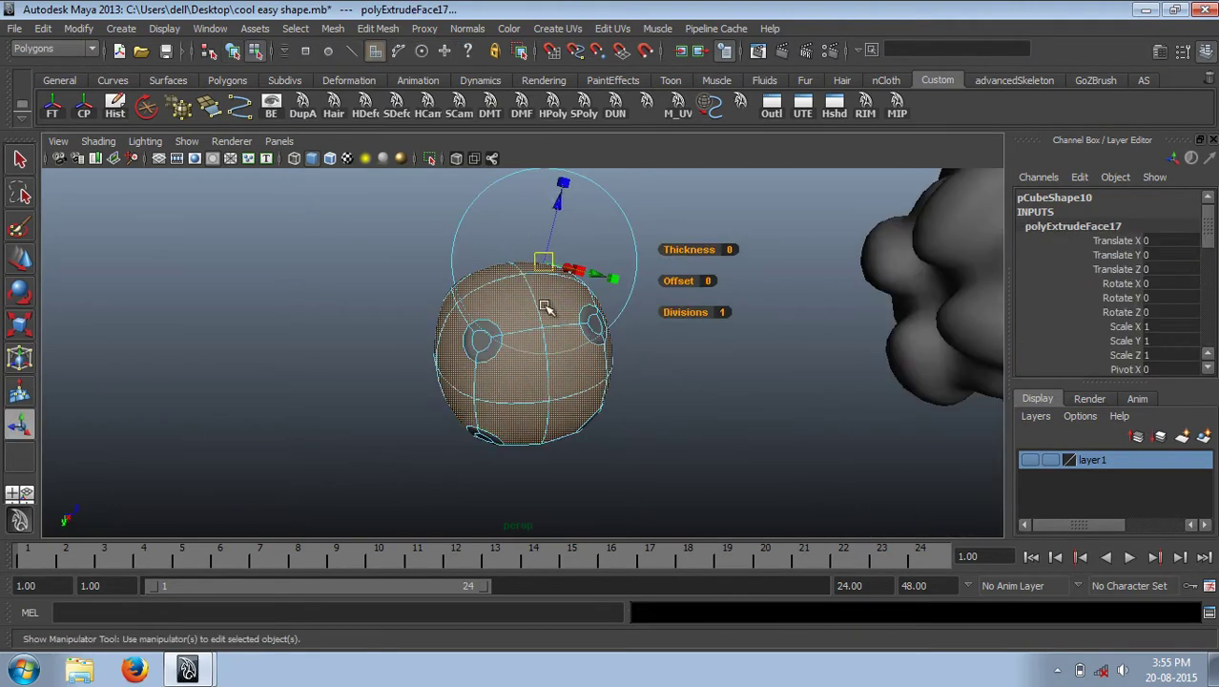
# Frame all shapes and slide the rightmost shape further along the row.
pyautogui.click(617, 240)
pyautogui.scroll(-3, 617, 240)
pyautogui.press('F8')
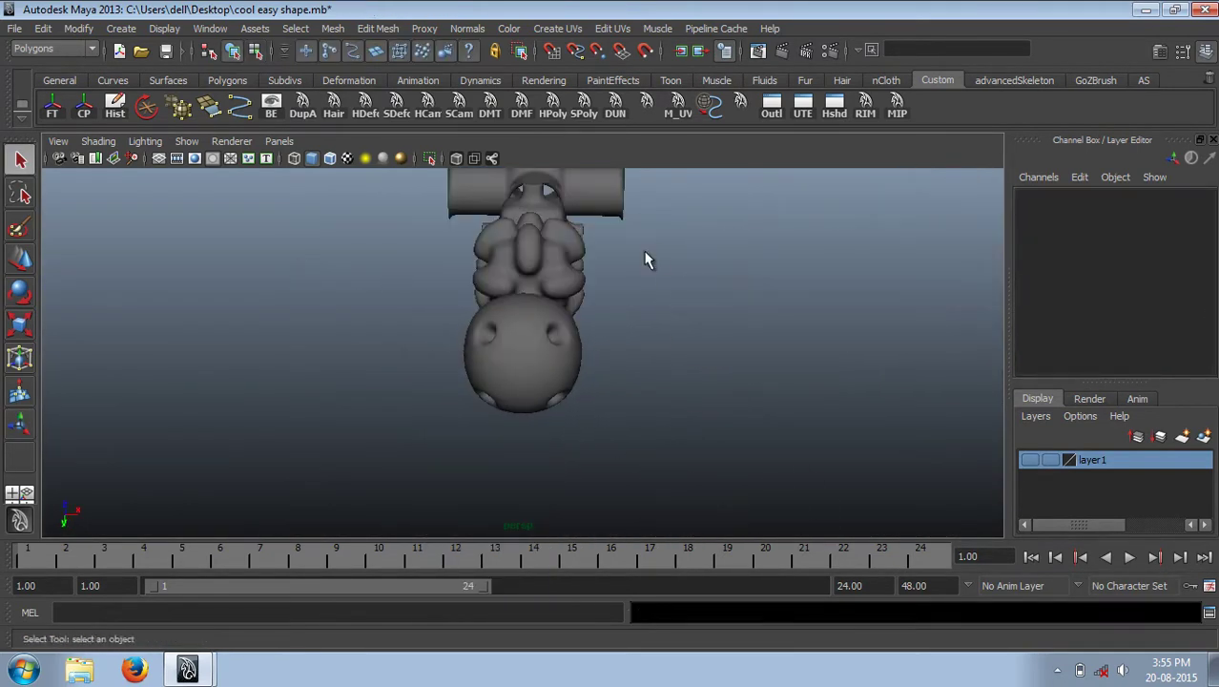
pyautogui.keyDown('alt'); pyautogui.moveTo(644, 258); pyautogui.dragTo(645, 389); pyautogui.keyUp('alt')
pyautogui.click(536, 390)
pyautogui.press('w')
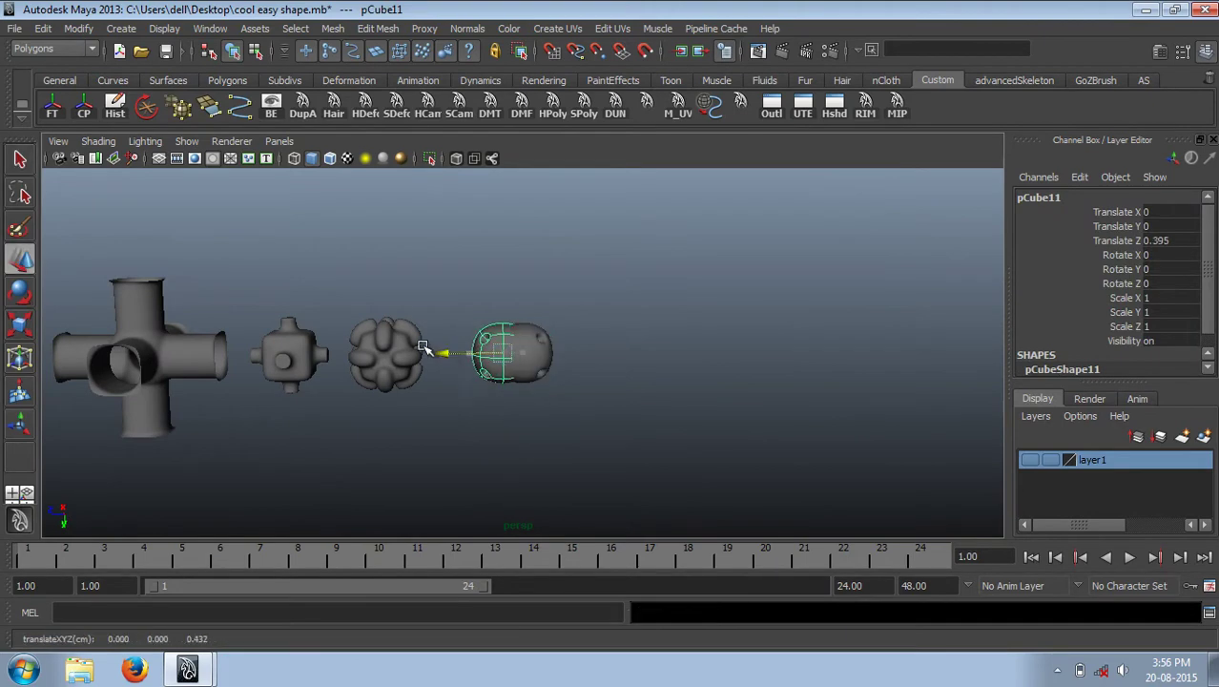
pyautogui.moveTo(501, 355); pyautogui.dragTo(405, 405)
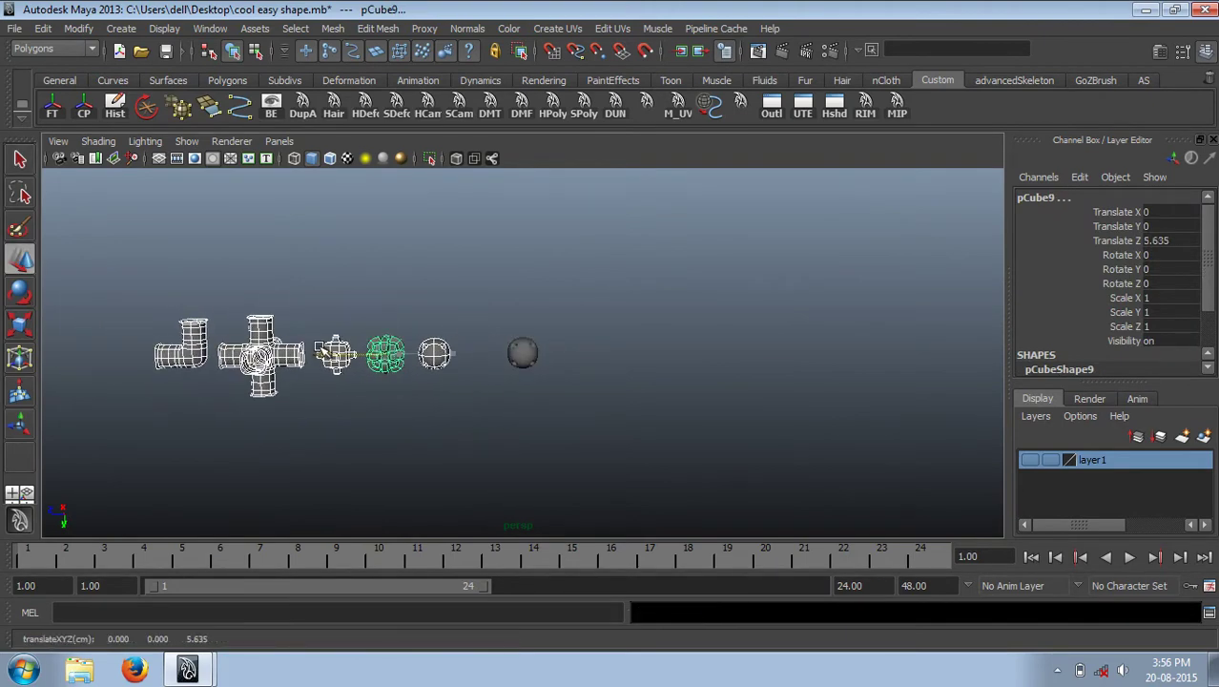
pyautogui.scroll(5, 469, 389)
# Check the ball's extrusion settings, move it along the row, and undo the unwanted torus.
pyautogui.click(509, 326)
pyautogui.scroll(3, 509, 327)
pyautogui.scroll(-3, 1097, 310)
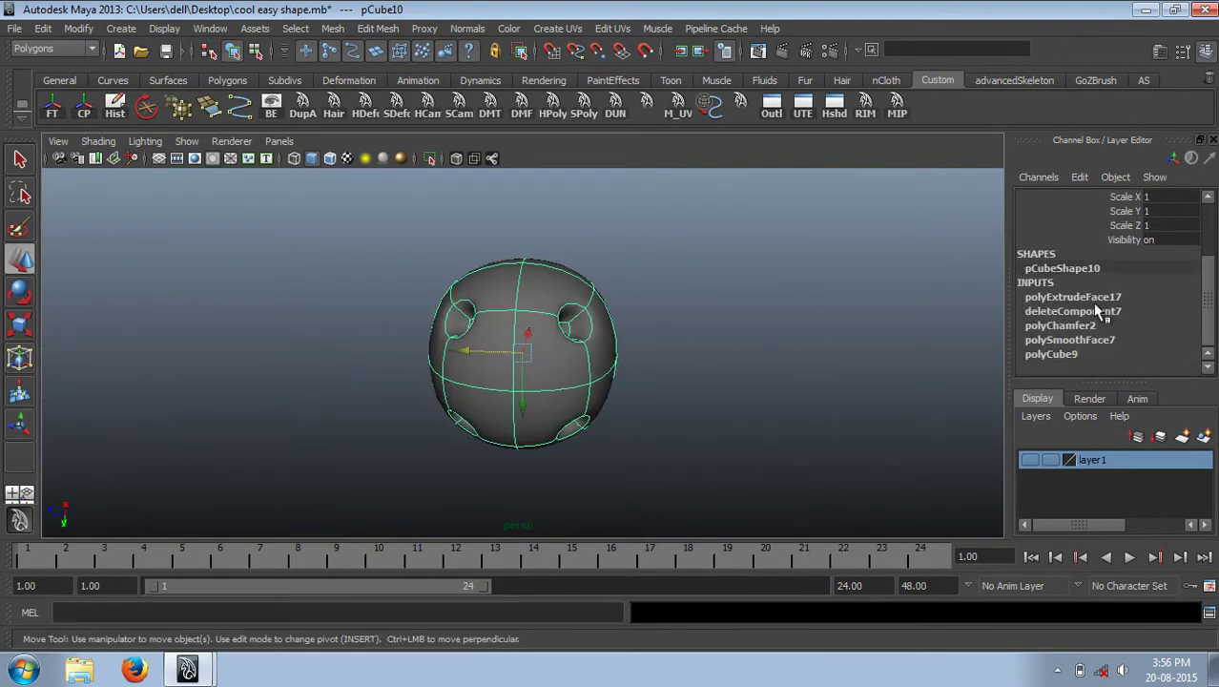
pyautogui.click(1096, 300)
pyautogui.scroll(-3, 1116, 343)
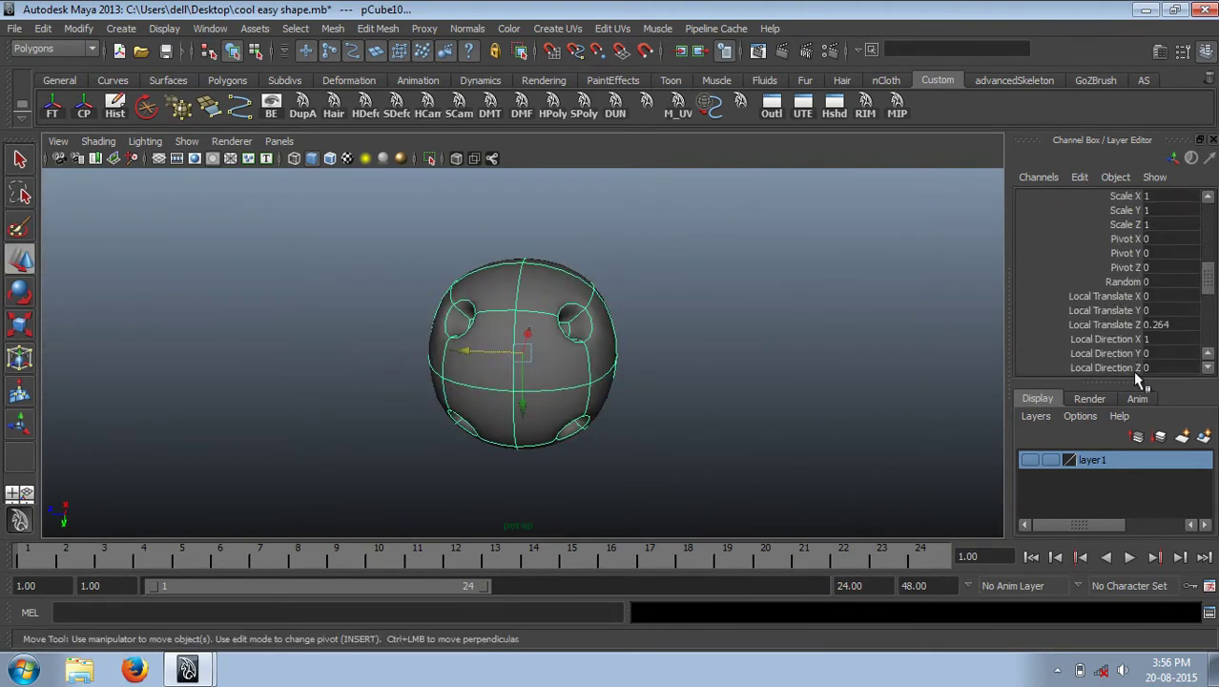
pyautogui.click(429, 294)
pyautogui.scroll(-5, 346, 210)
pyautogui.scroll(1, 488, 375)
pyautogui.click(533, 357)
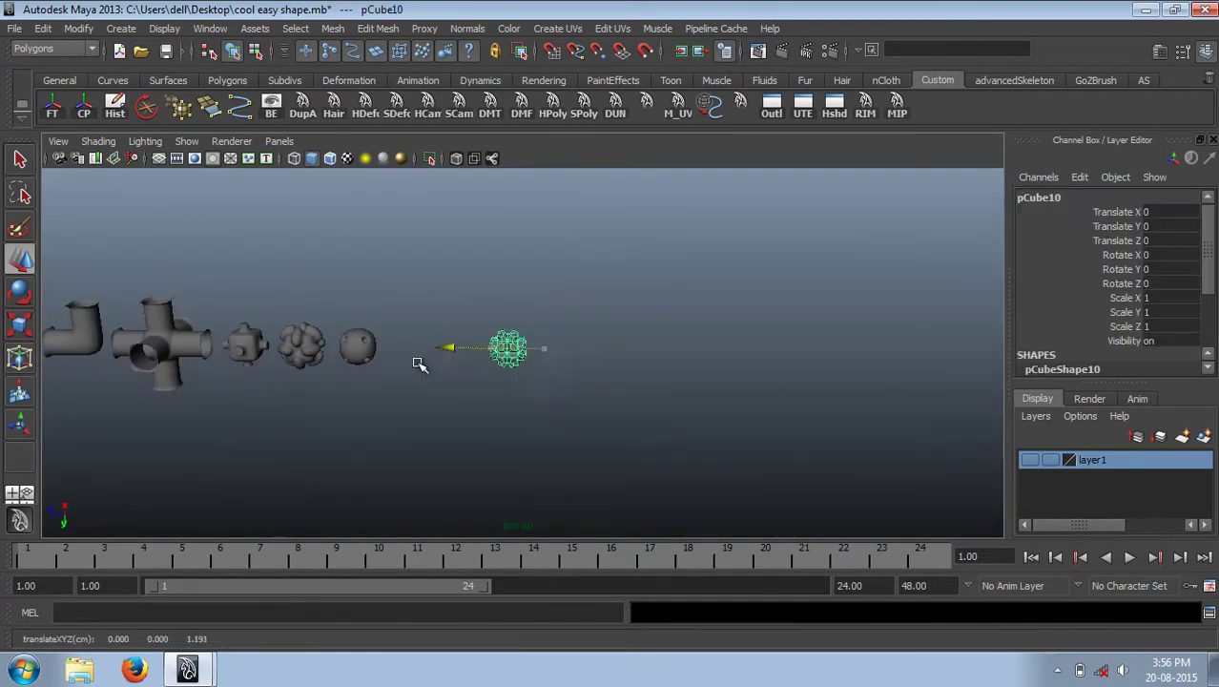
pyautogui.moveTo(422, 362)
pyautogui.keyDown('alt'); pyautogui.mouseDown()
pyautogui.moveTo(479, 307)
pyautogui.moveTo(508, 409)
pyautogui.moveTo(569, 369)
pyautogui.moveTo(496, 307)
pyautogui.mouseUp(); pyautogui.keyUp('alt')
pyautogui.hotkey('ctrl', 'z')
pyautogui.hotkey('ctrl', 'z')
# Set the new cube's subdivisions to 2 after trying 3 and 5, and preview it smoothed.
pyautogui.press('3')
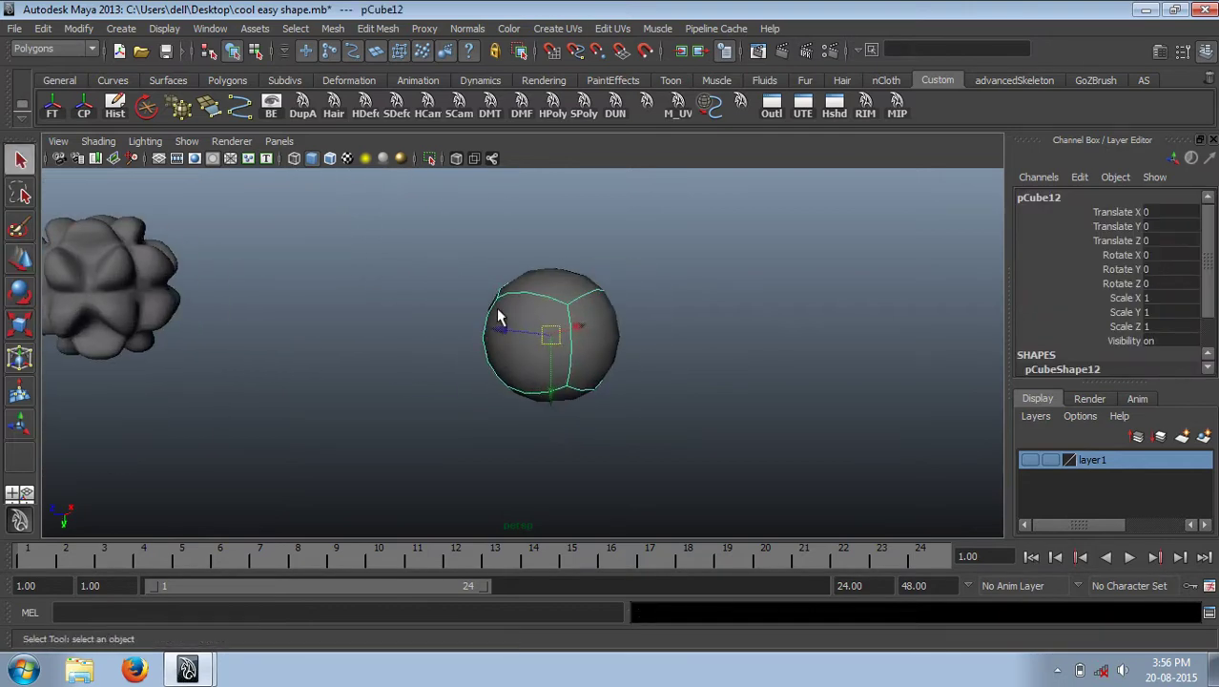
pyautogui.click(581, 322)
pyautogui.press('q')
pyautogui.scroll(-3, 1084, 323)
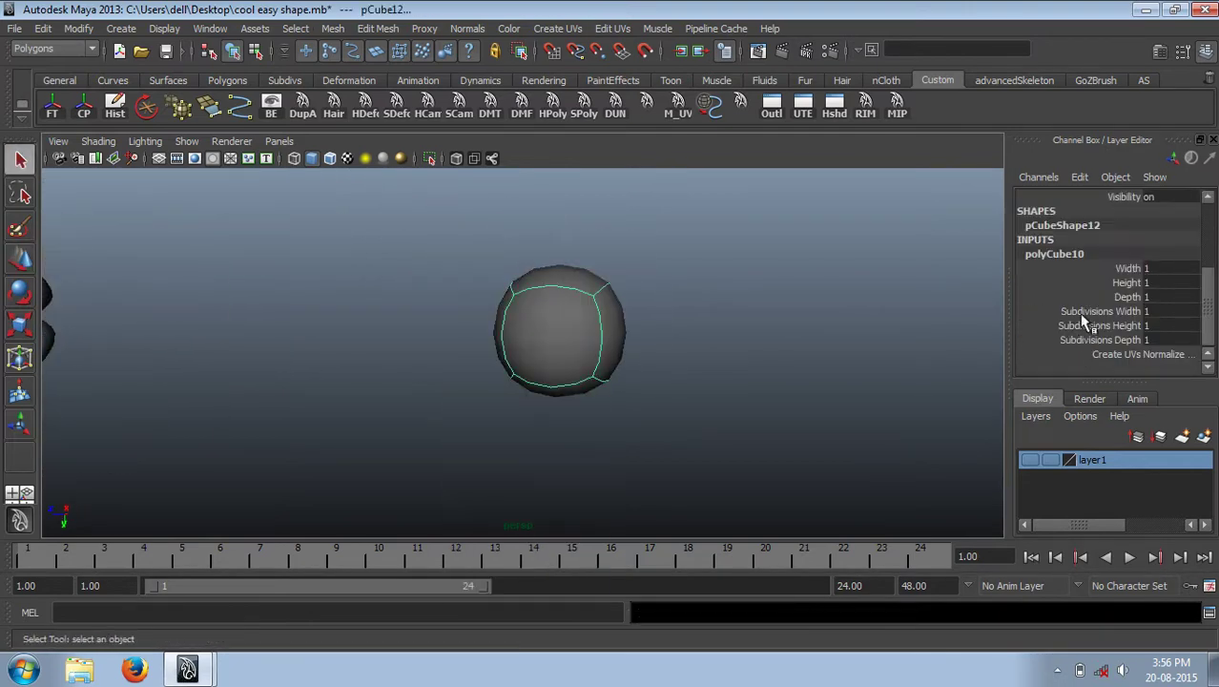
pyautogui.moveTo(705, 328); pyautogui.dragTo(721, 329, button='middle')
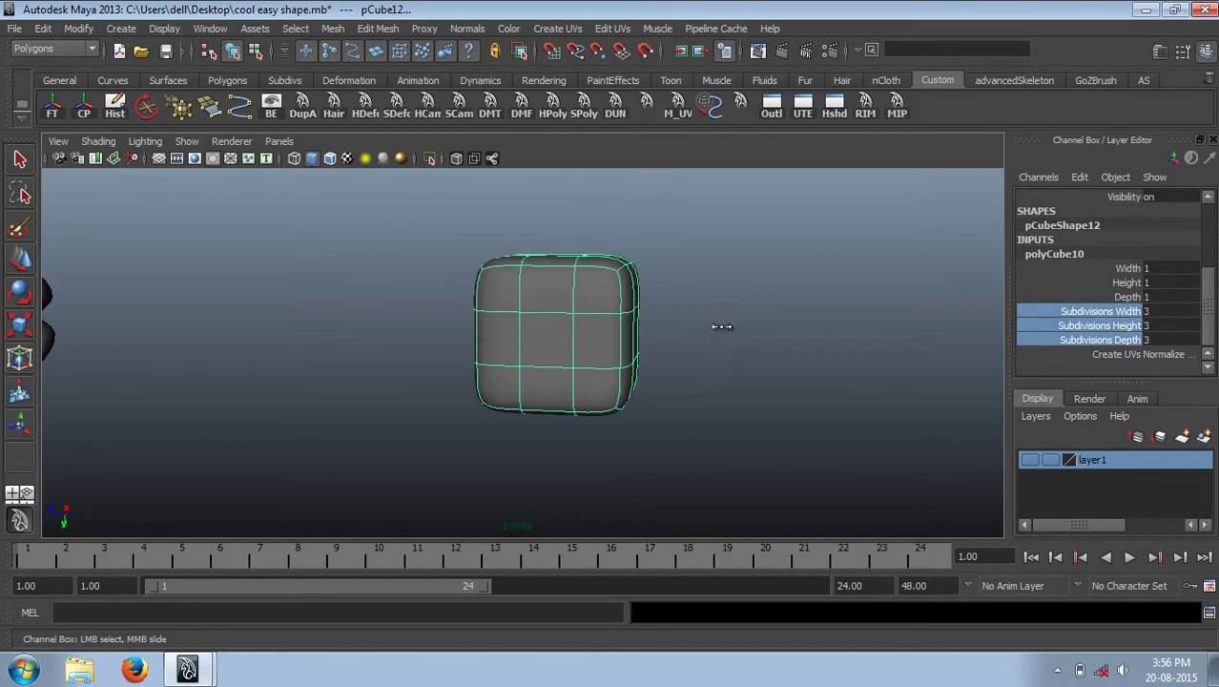
pyautogui.keyDown('alt'); pyautogui.moveTo(722, 330); pyautogui.dragTo(598, 343); pyautogui.keyUp('alt')
pyautogui.moveTo(598, 343); pyautogui.dragTo(743, 348, button='middle')
pyautogui.moveTo(744, 349)
pyautogui.keyDown('alt'); pyautogui.mouseDown()
pyautogui.moveTo(683, 377)
pyautogui.moveTo(583, 341)
pyautogui.moveTo(539, 356)
pyautogui.moveTo(534, 329)
pyautogui.moveTo(501, 310)
pyautogui.mouseUp(); pyautogui.keyUp('alt')
pyautogui.moveTo(501, 311); pyautogui.dragTo(549, 322, button='middle')
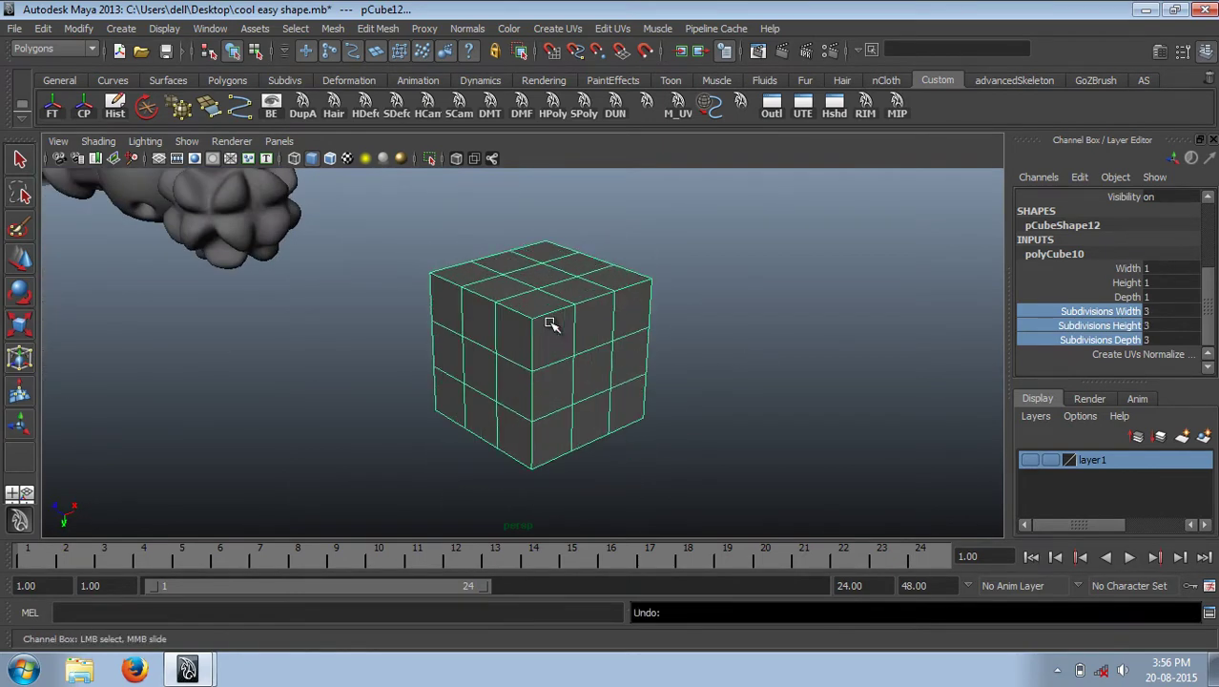
pyautogui.keyDown('alt'); pyautogui.moveTo(550, 322); pyautogui.dragTo(945, 320); pyautogui.keyUp('alt')
pyautogui.moveTo(916, 341); pyautogui.dragTo(620, 305, button='middle')
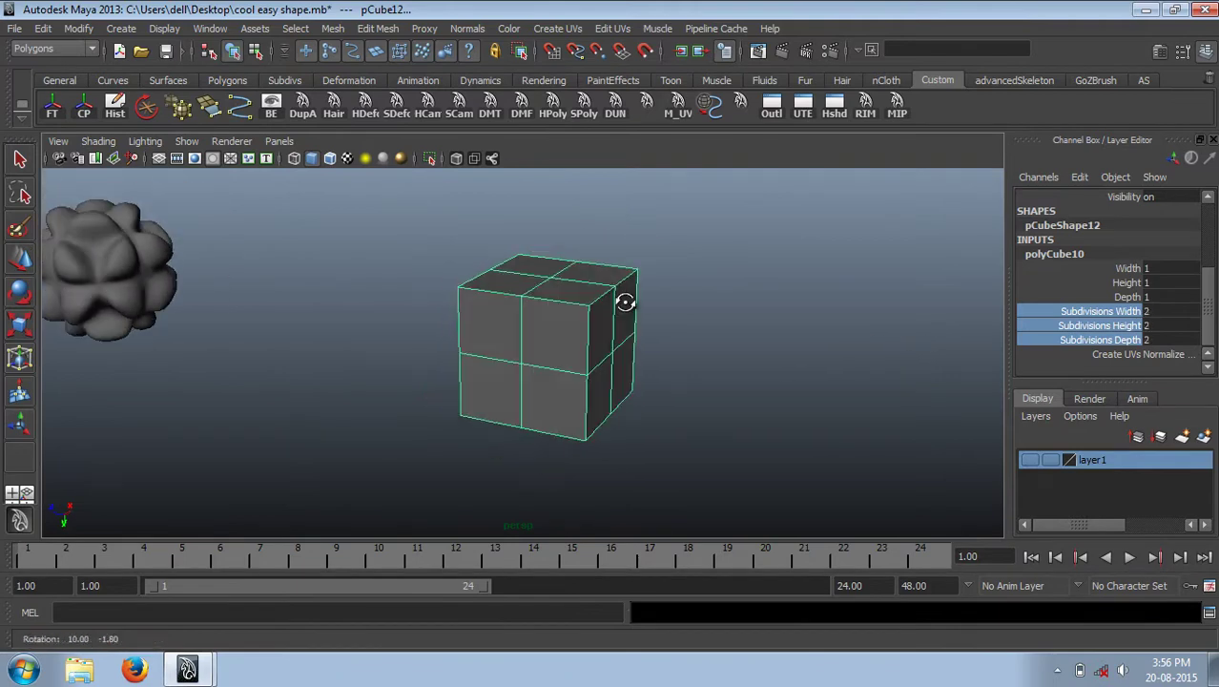
pyautogui.press('3')
pyautogui.moveTo(615, 322)
pyautogui.keyDown('alt'); pyautogui.mouseDown()
pyautogui.moveTo(539, 338)
pyautogui.moveTo(578, 278)
pyautogui.moveTo(545, 326)
pyautogui.mouseUp(); pyautogui.keyUp('alt')
# From a front view in vertex mode, select the cube's face-centre vertices.
pyautogui.press('F9')
pyautogui.press('f')
pyautogui.scroll(-5, 577, 340)
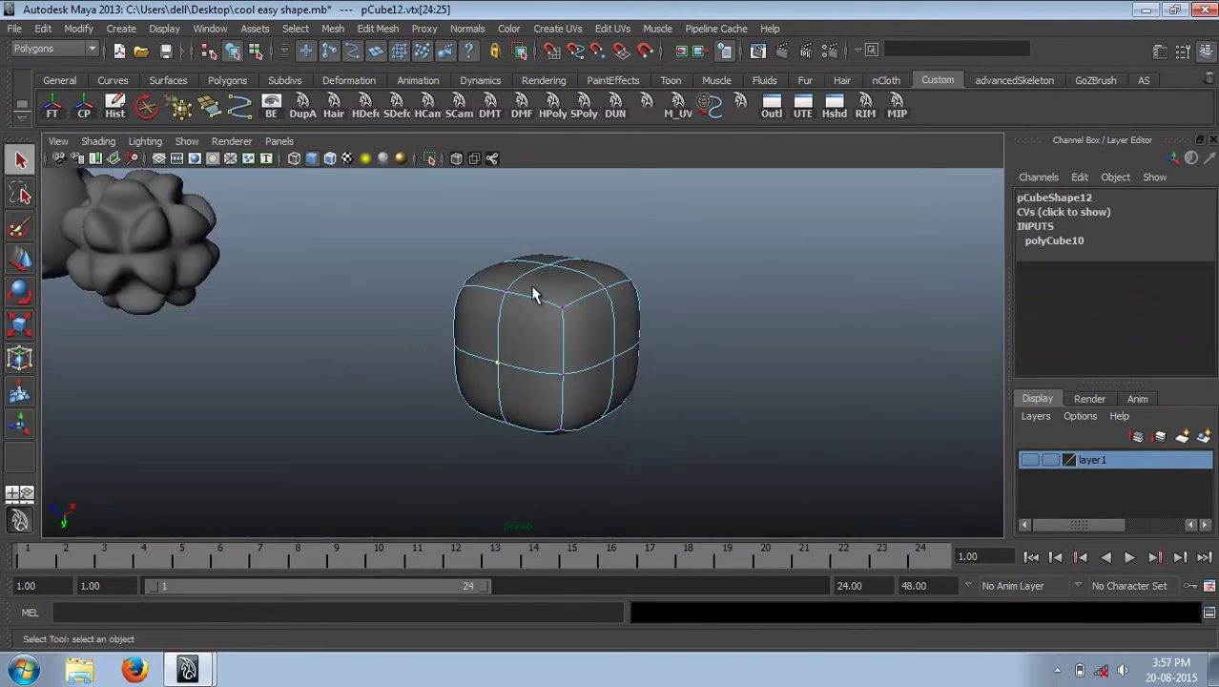
pyautogui.press('F8')
pyautogui.keyDown('alt'); pyautogui.moveTo(439, 287); pyautogui.dragTo(464, 321); pyautogui.keyUp('alt')
pyautogui.press('F9')
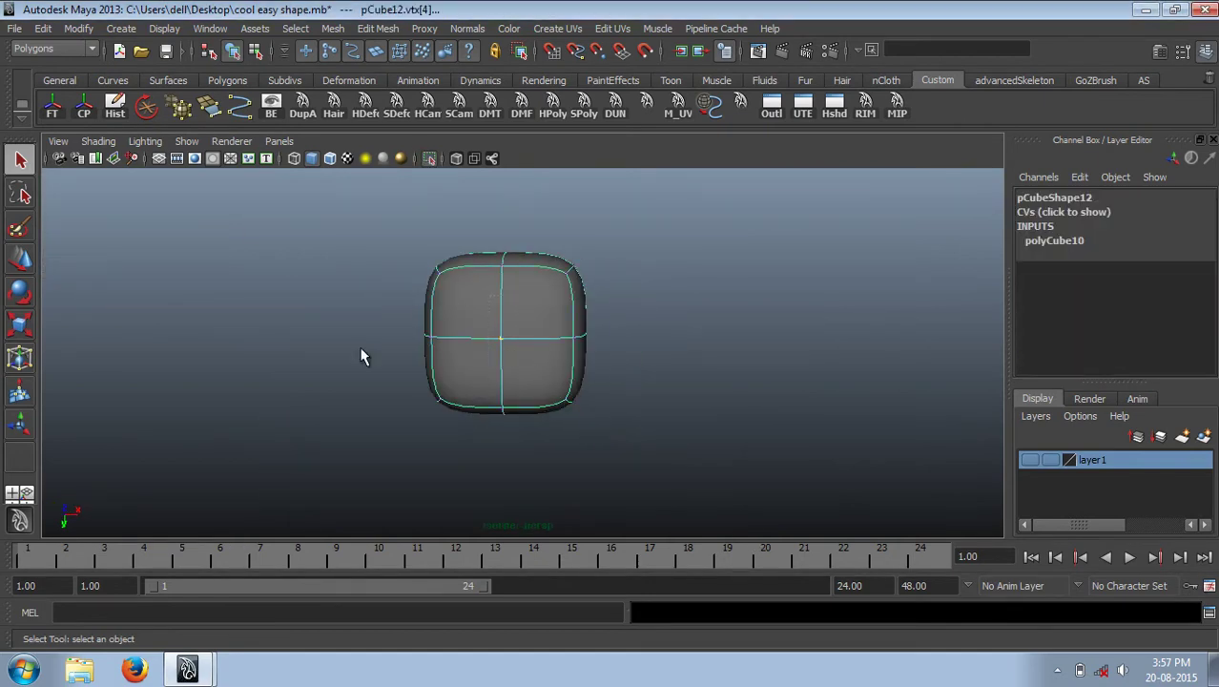
pyautogui.click(539, 342)
pyautogui.moveTo(539, 343)
pyautogui.keyDown('alt'); pyautogui.mouseDown()
pyautogui.moveTo(457, 361)
pyautogui.moveTo(563, 288)
pyautogui.mouseUp(); pyautogui.keyUp('alt')
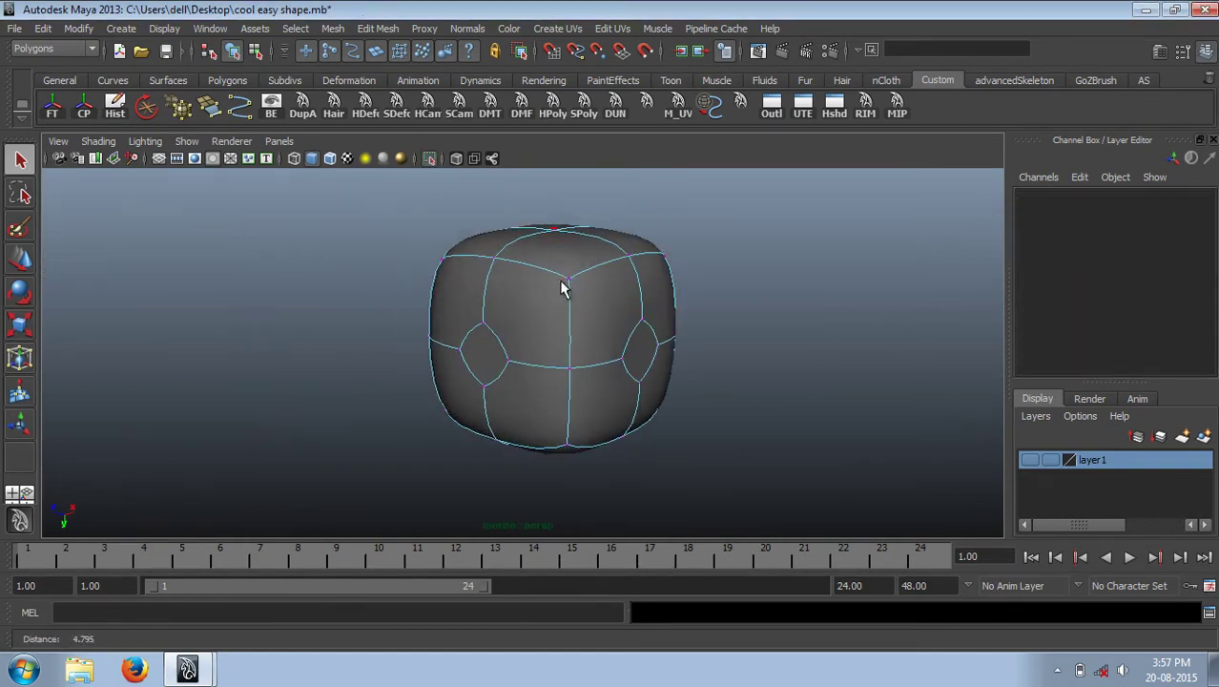
# Chamfer the selected face-centre vertices with a width of 0.5.
pyautogui.click(610, 290)
pyautogui.click(1060, 340)
pyautogui.click(1128, 325)
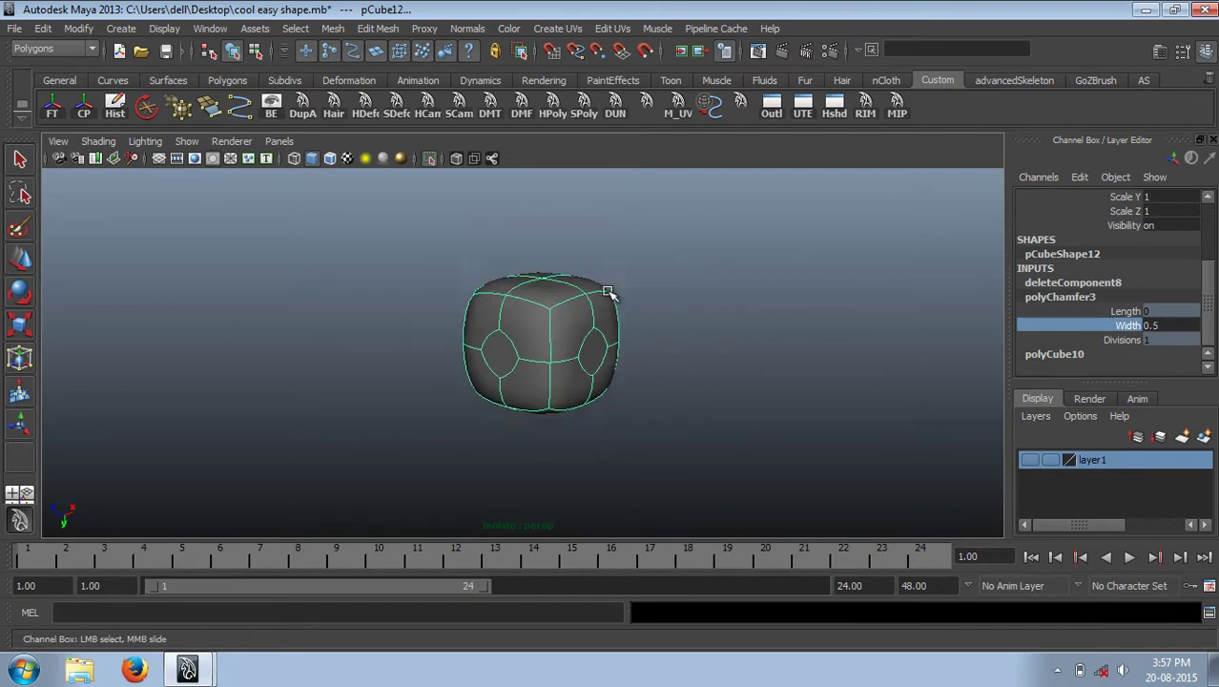
pyautogui.moveTo(613, 291)
pyautogui.mouseDown(button='middle')
pyautogui.moveTo(558, 326)
pyautogui.moveTo(667, 313)
pyautogui.mouseUp(button='middle')
# Extrude the round opening faces and sink them into the cube, then deselect it.
pyautogui.keyDown('alt'); pyautogui.moveTo(563, 264); pyautogui.dragTo(418, 352); pyautogui.keyUp('alt')
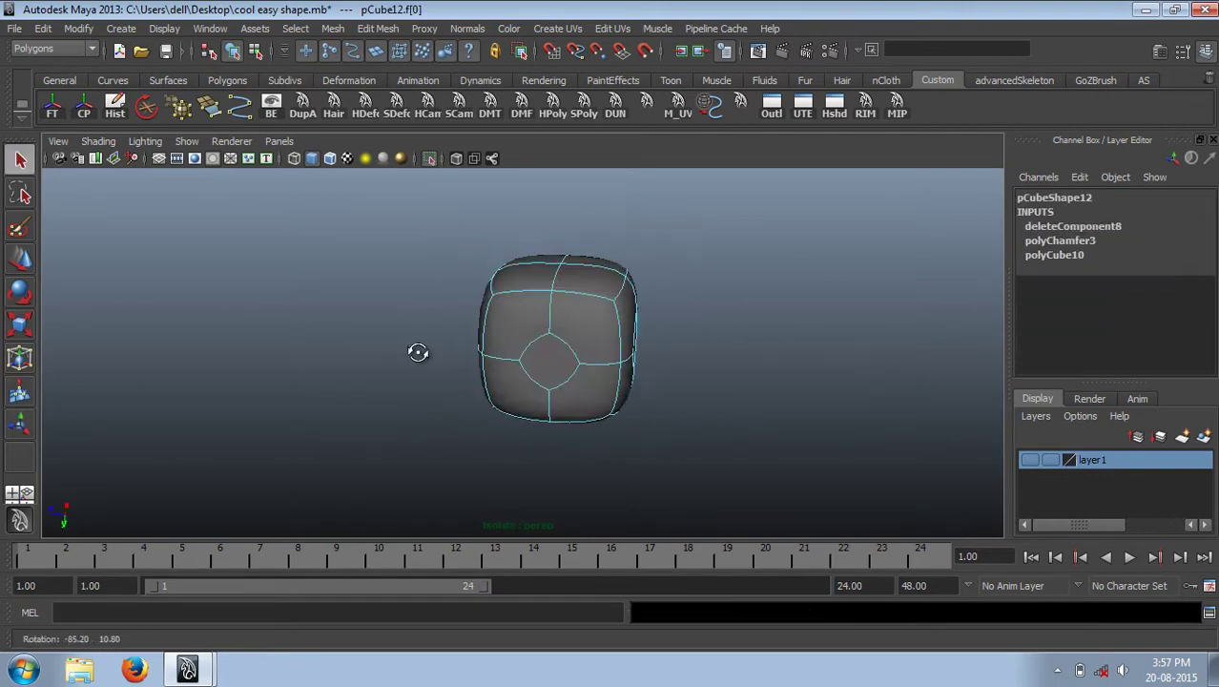
pyautogui.keyDown('shift'); pyautogui.click(600, 356); pyautogui.keyUp('shift')
pyautogui.keyDown('alt'); pyautogui.moveTo(611, 355); pyautogui.dragTo(395, 354); pyautogui.keyUp('alt')
pyautogui.hotkey('ctrl', 'e')
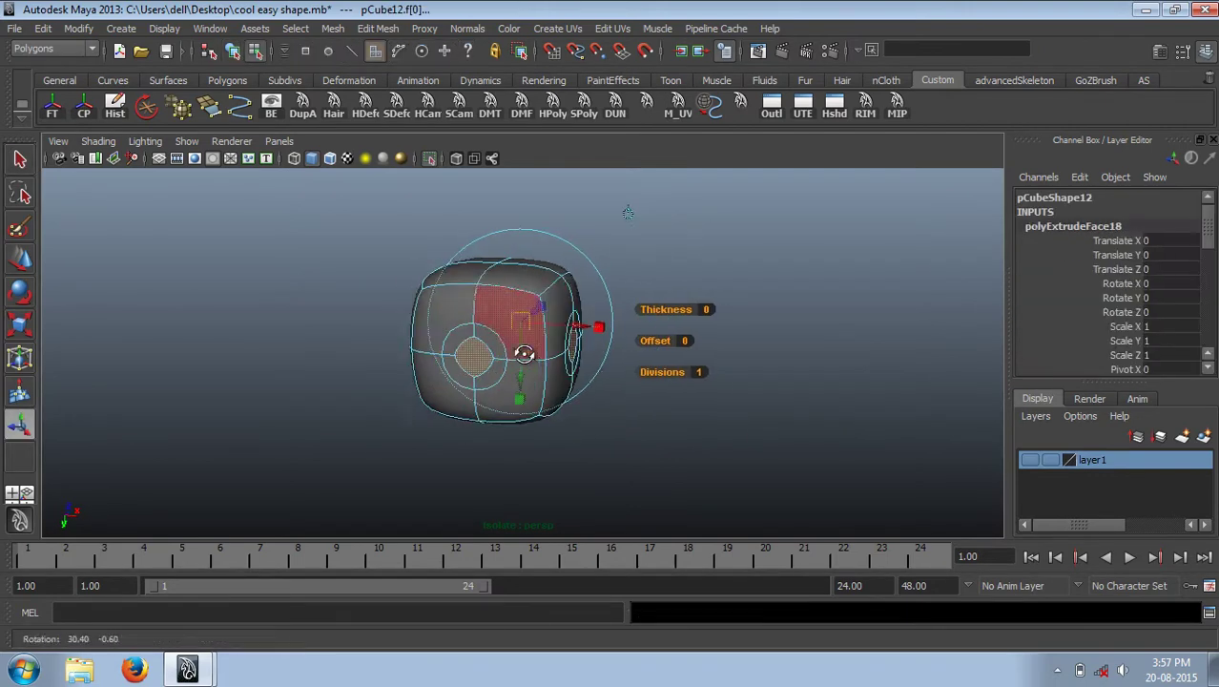
pyautogui.keyDown('alt'); pyautogui.moveTo(523, 349); pyautogui.dragTo(572, 371); pyautogui.keyUp('alt')
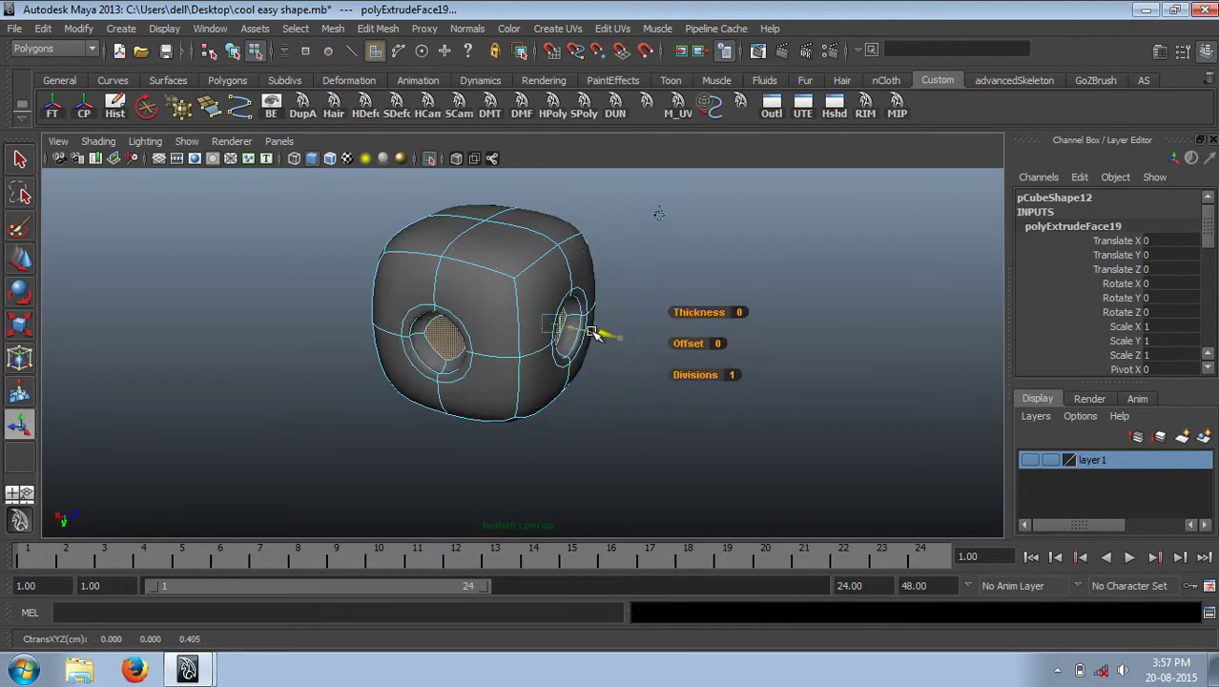
pyautogui.click(754, 237)
pyautogui.keyDown('alt'); pyautogui.moveTo(726, 264); pyautogui.dragTo(793, 324); pyautogui.keyUp('alt')
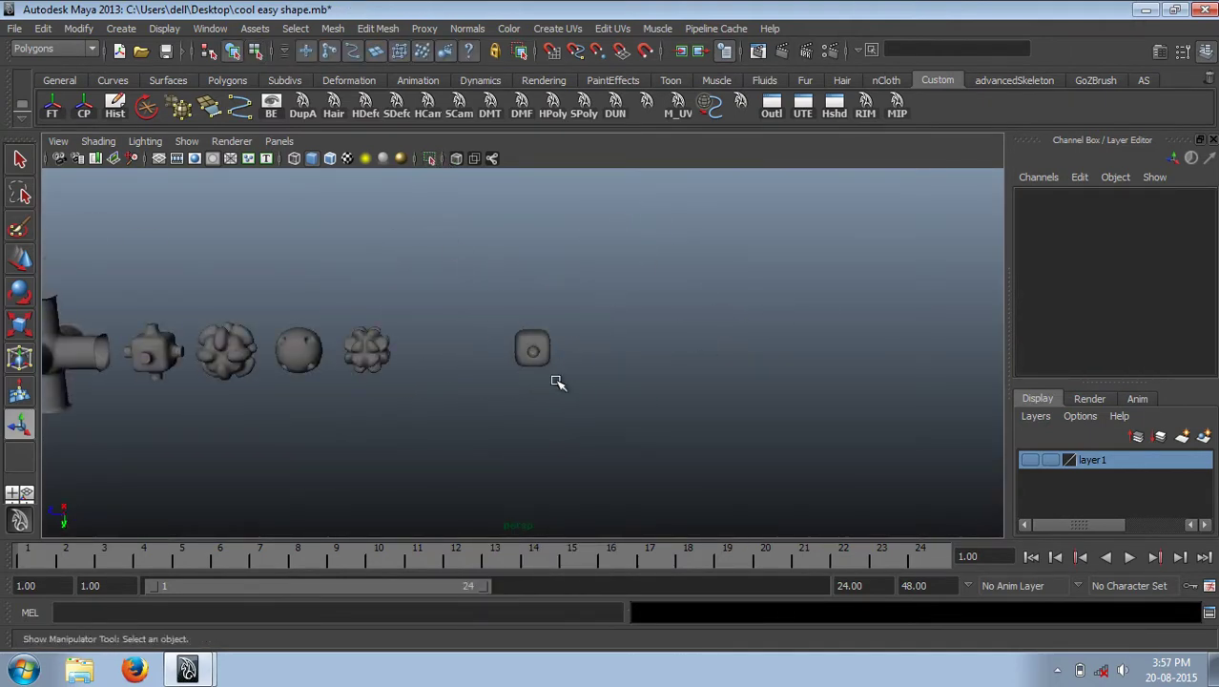
# Select the new cube and chamfer all of its corner vertices.
pyautogui.click(532, 349)
pyautogui.keyDown('alt'); pyautogui.moveTo(558, 382); pyautogui.dragTo(426, 427); pyautogui.keyUp('alt')
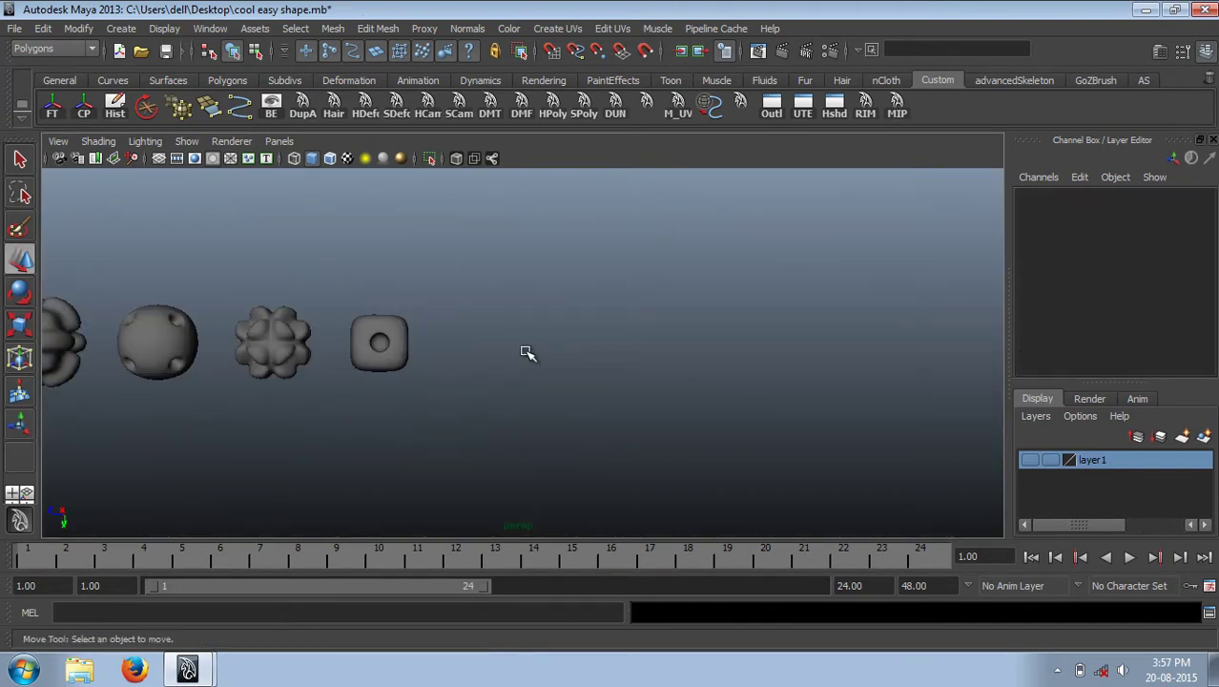
pyautogui.keyDown('alt'); pyautogui.moveTo(533, 344); pyautogui.dragTo(361, 302); pyautogui.keyUp('alt')
pyautogui.press('q')
pyautogui.hotkey('ctrl', 'F9')
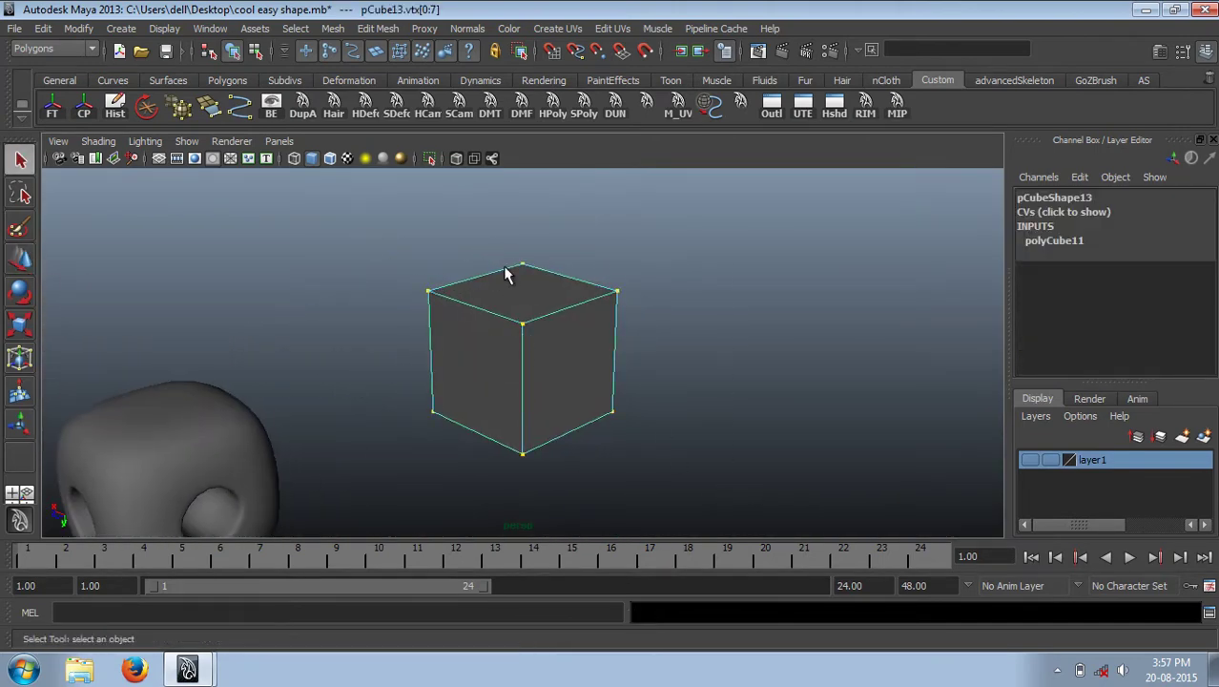
pyautogui.keyDown('shift'); pyautogui.moveTo(506, 273); pyautogui.dragTo(489, 286, button='right'); pyautogui.keyUp('shift')
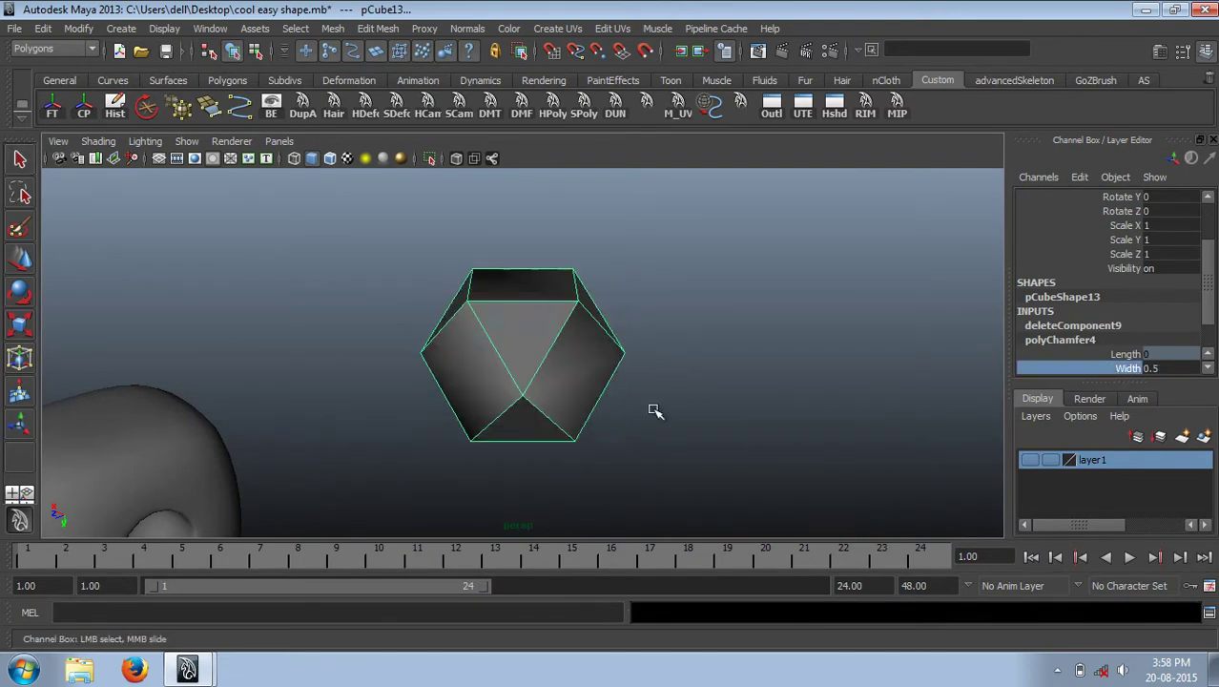
# Smooth the chamfered cube and reselect it as an object.
pyautogui.press('3')
pyautogui.keyDown('alt'); pyautogui.moveTo(654, 411); pyautogui.dragTo(553, 348, button='right'); pyautogui.keyUp('alt')
pyautogui.press('f')
pyautogui.keyDown('shift'); pyautogui.moveTo(532, 286); pyautogui.dragTo(498, 372, button='right'); pyautogui.keyUp('shift')
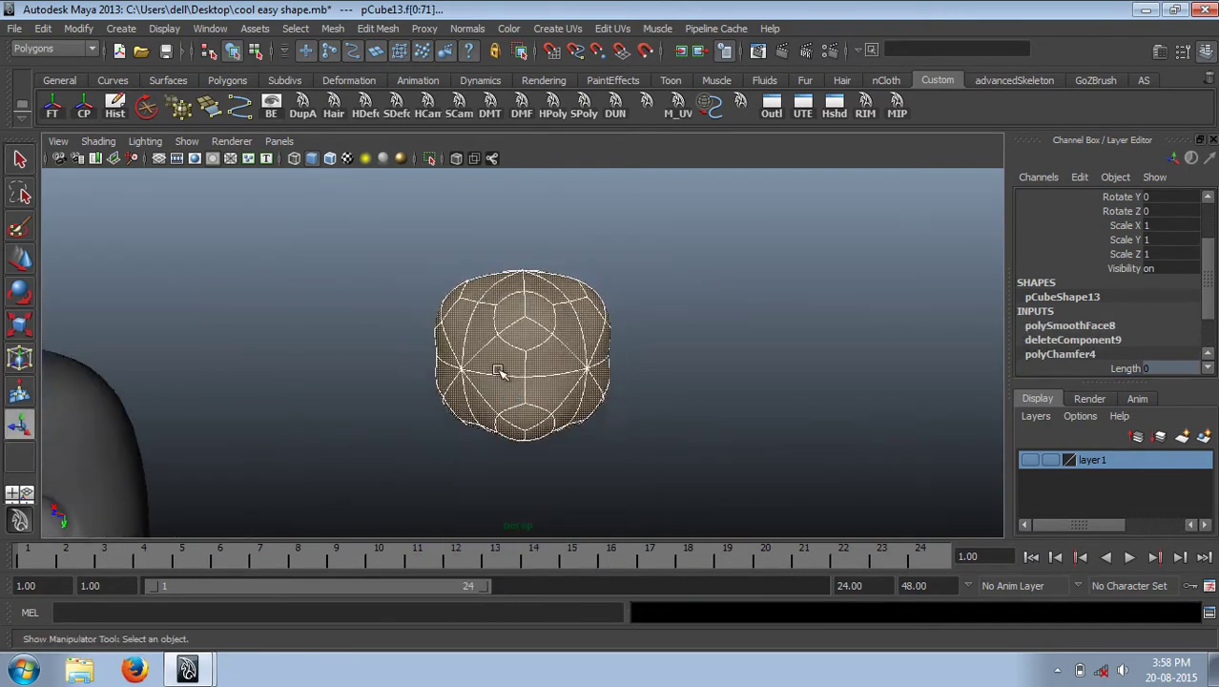
pyautogui.press('F8')
pyautogui.click(515, 349)
pyautogui.moveTo(405, 232)
pyautogui.keyDown('alt'); pyautogui.mouseDown()
pyautogui.moveTo(517, 326)
pyautogui.moveTo(512, 285)
pyautogui.moveTo(490, 358)
pyautogui.mouseUp(); pyautogui.keyUp('alt')
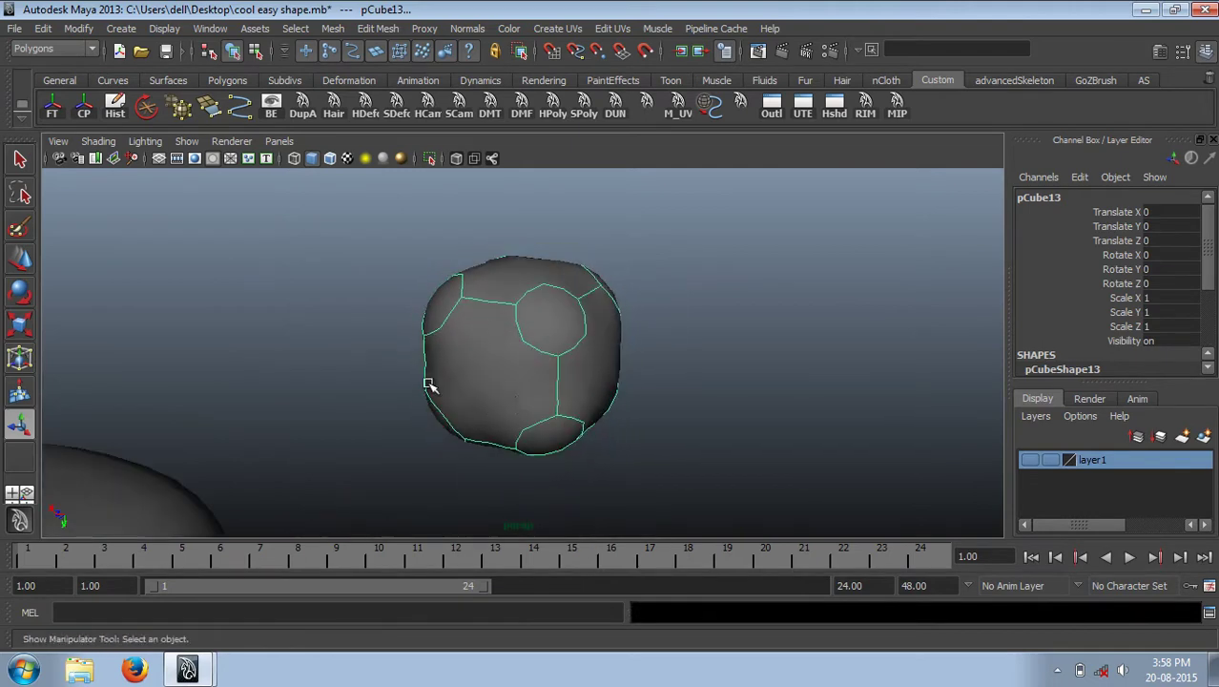
# Select the cube's large flat faces and extrude them outward into arms.
pyautogui.press('F11')
pyautogui.click(523, 387)
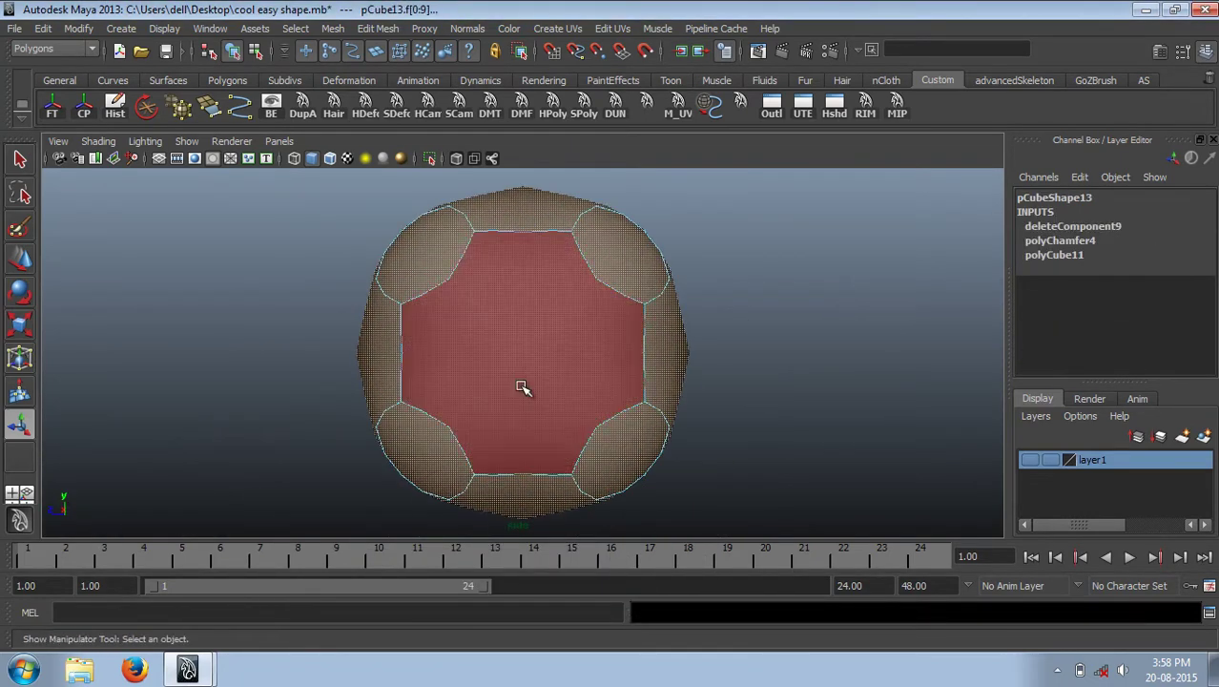
pyautogui.press('space')
pyautogui.press('f')
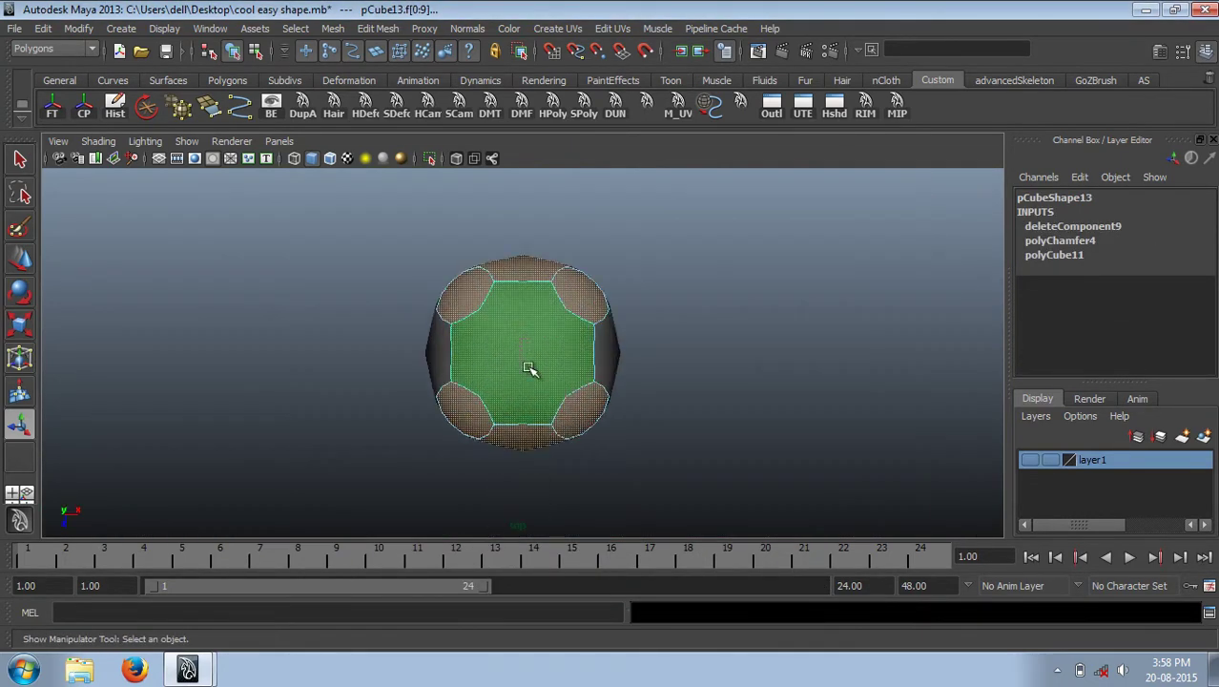
pyautogui.moveTo(531, 372)
pyautogui.keyDown('alt'); pyautogui.mouseDown()
pyautogui.moveTo(536, 346)
pyautogui.moveTo(590, 373)
pyautogui.moveTo(452, 356)
pyautogui.moveTo(544, 307)
pyautogui.moveTo(563, 313)
pyautogui.moveTo(539, 303)
pyautogui.moveTo(599, 286)
pyautogui.moveTo(410, 267)
pyautogui.moveTo(259, 232)
pyautogui.moveTo(391, 282)
pyautogui.moveTo(520, 284)
pyautogui.moveTo(557, 332)
pyautogui.mouseUp(); pyautogui.keyUp('alt')
pyautogui.hotkey('ctrl', 'e')
pyautogui.hotkey('ctrl', 'e')
pyautogui.scroll(-5, 598, 286)
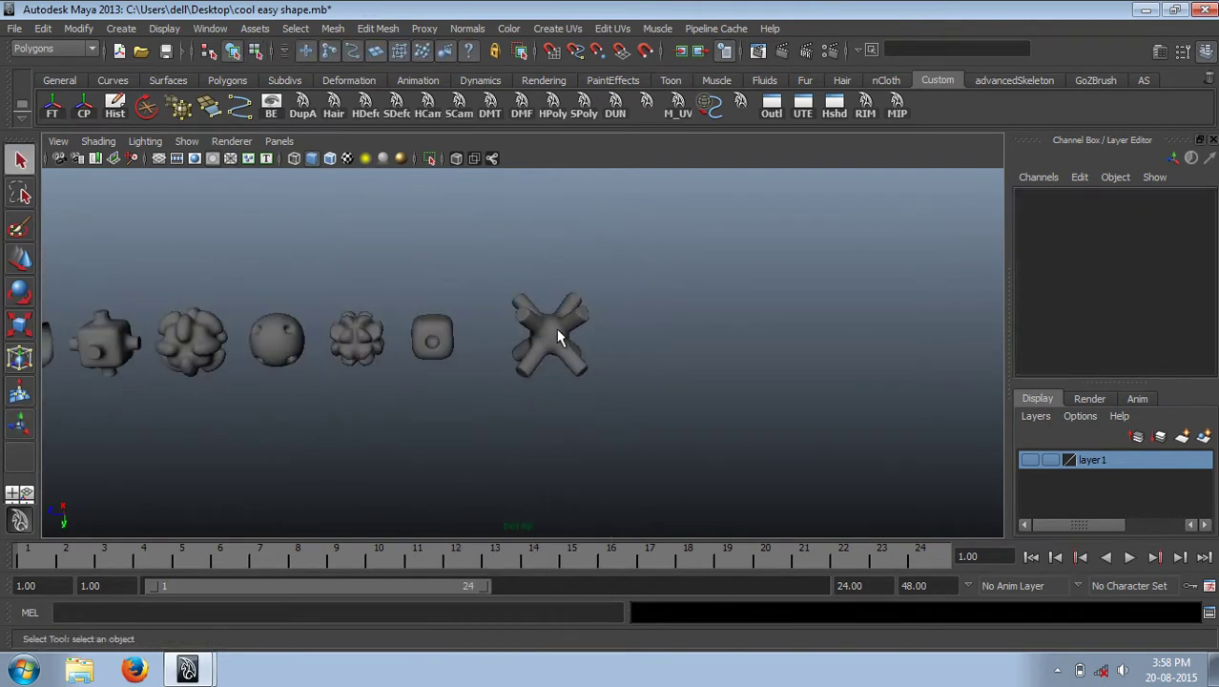
# Move the X-shaped jack into the row, restore solid shading, and create a new cube.
pyautogui.click(563, 355)
pyautogui.press('w')
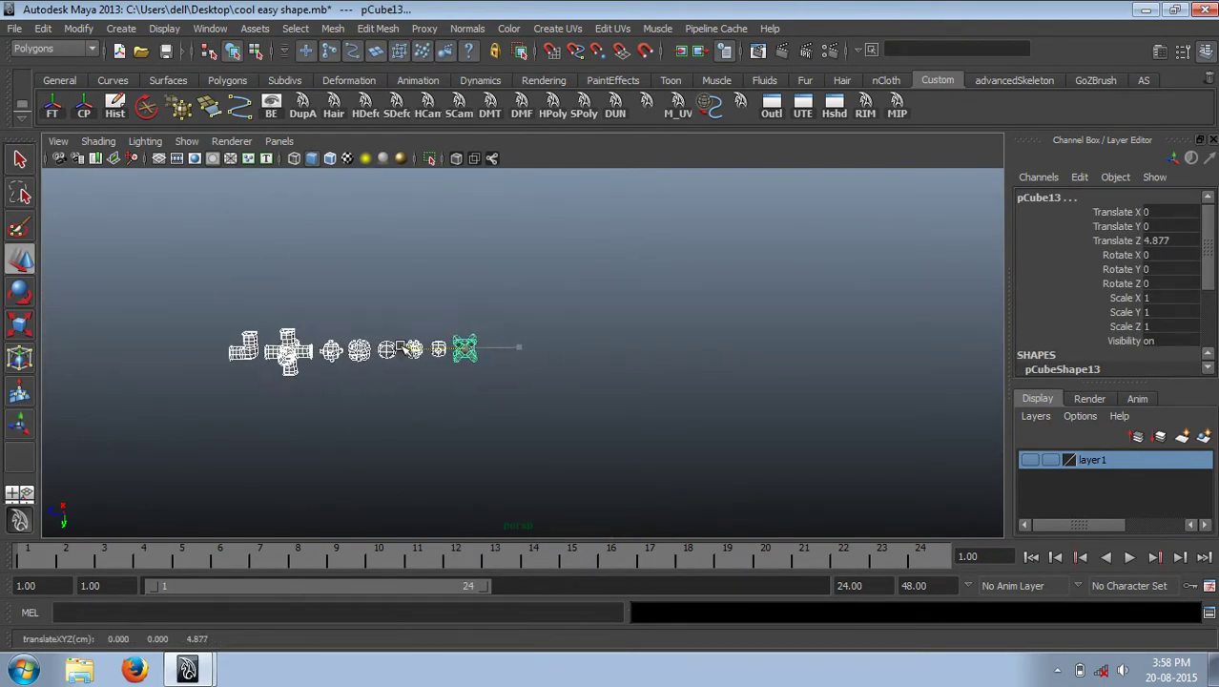
pyautogui.press('5')
pyautogui.click(681, 382)
pyautogui.scroll(3, 680, 382)
pyautogui.keyDown('alt'); pyautogui.moveTo(640, 287); pyautogui.dragTo(549, 272, button='middle'); pyautogui.keyUp('alt')
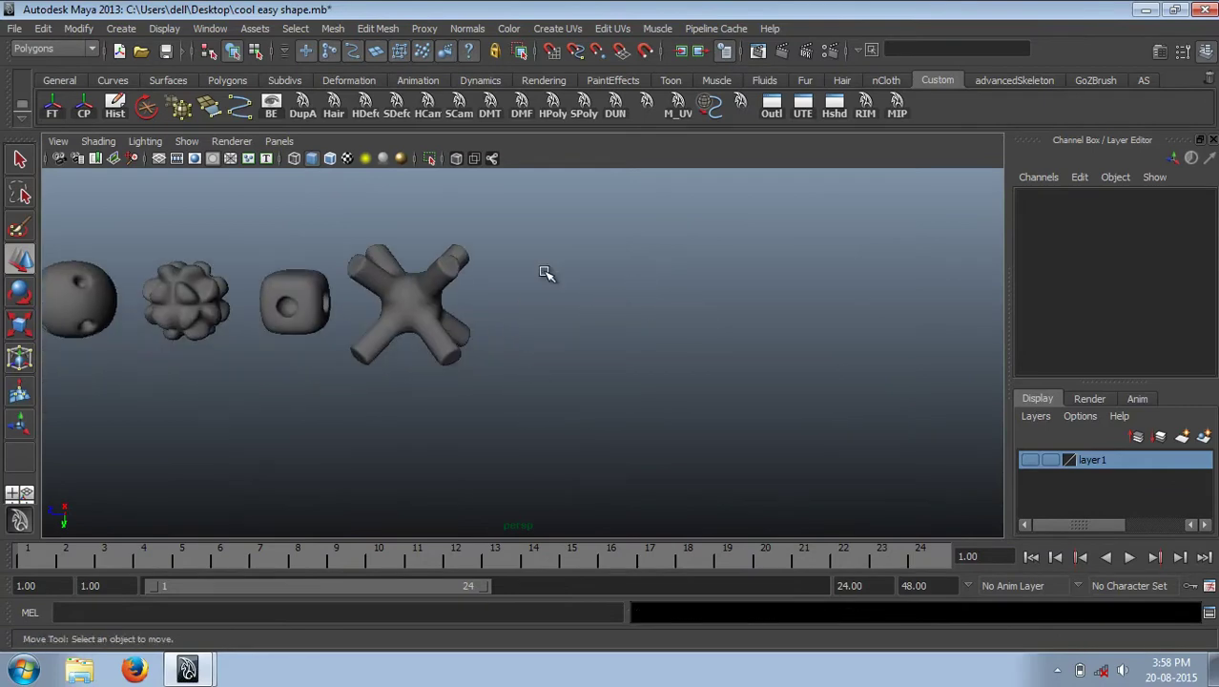
pyautogui.keyDown('shift'); pyautogui.moveTo(549, 272); pyautogui.dragTo(661, 393, button='right'); pyautogui.keyUp('shift')
# Change the new cube's width and height subdivisions, trying 4 and settling on 1.
pyautogui.press('f')
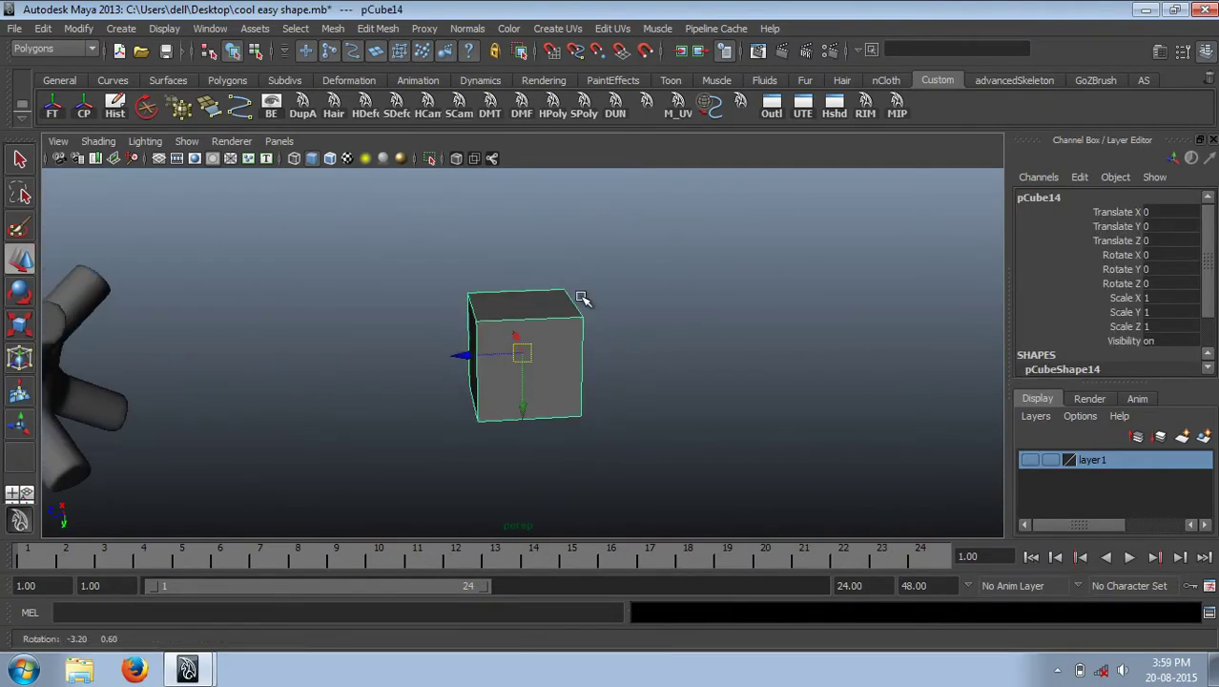
pyautogui.scroll(-2, 1107, 287)
pyautogui.click(1055, 254)
pyautogui.moveTo(1100, 311); pyautogui.dragTo(1100, 325)
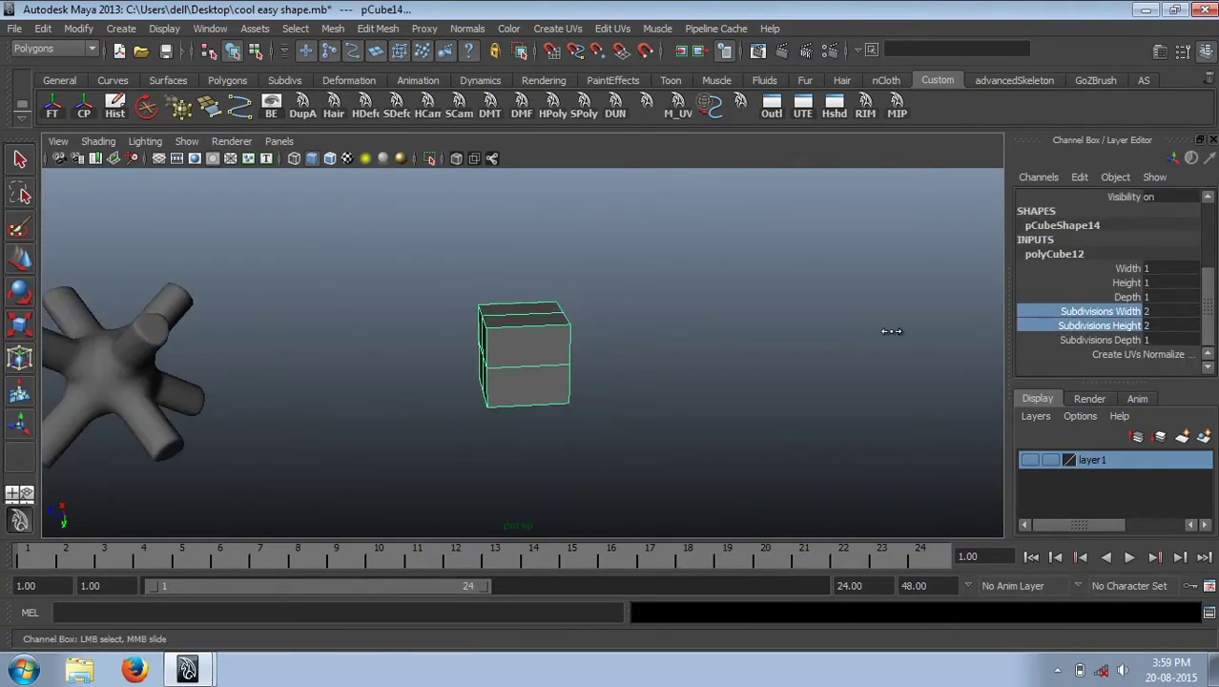
pyautogui.keyDown('alt'); pyautogui.moveTo(892, 331); pyautogui.dragTo(463, 300); pyautogui.keyUp('alt')
pyautogui.moveTo(463, 299); pyautogui.dragTo(592, 320, button='middle')
pyautogui.moveTo(561, 236); pyautogui.dragTo(610, 332, button='middle')
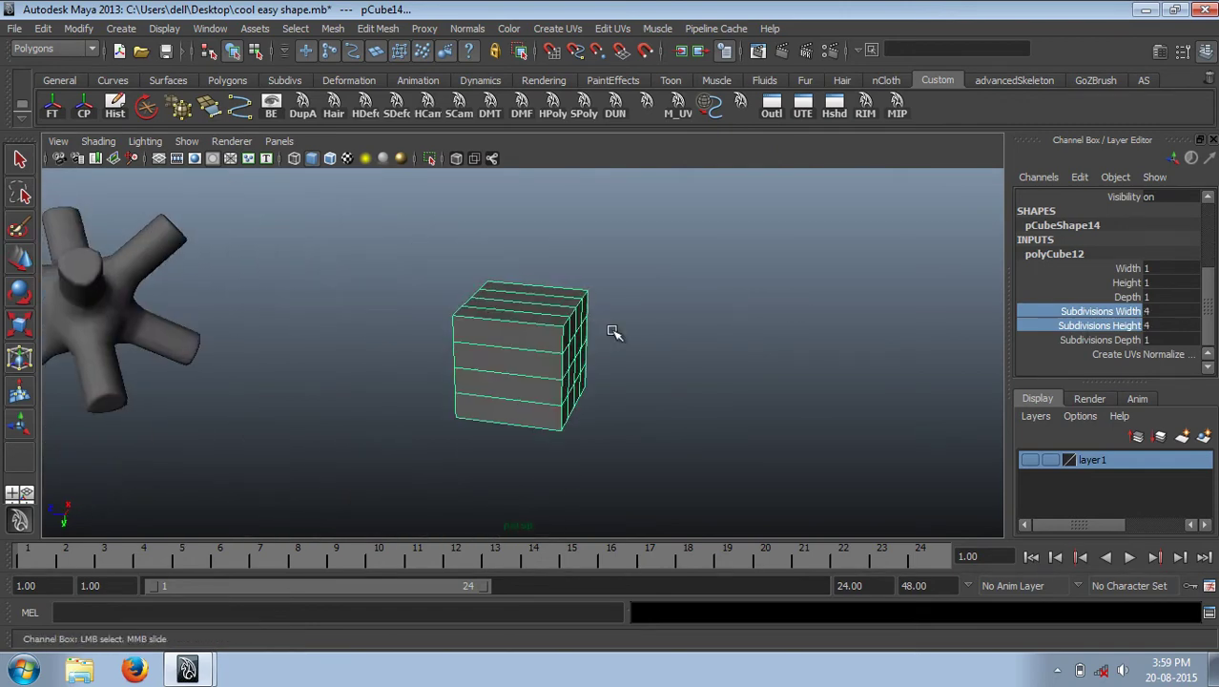
pyautogui.scroll(3, 592, 320)
# Smooth the cube, select faces, and extrude them into short knobs.
pyautogui.keyDown('shift'); pyautogui.moveTo(537, 322); pyautogui.dragTo(520, 415, button='right'); pyautogui.keyUp('shift')
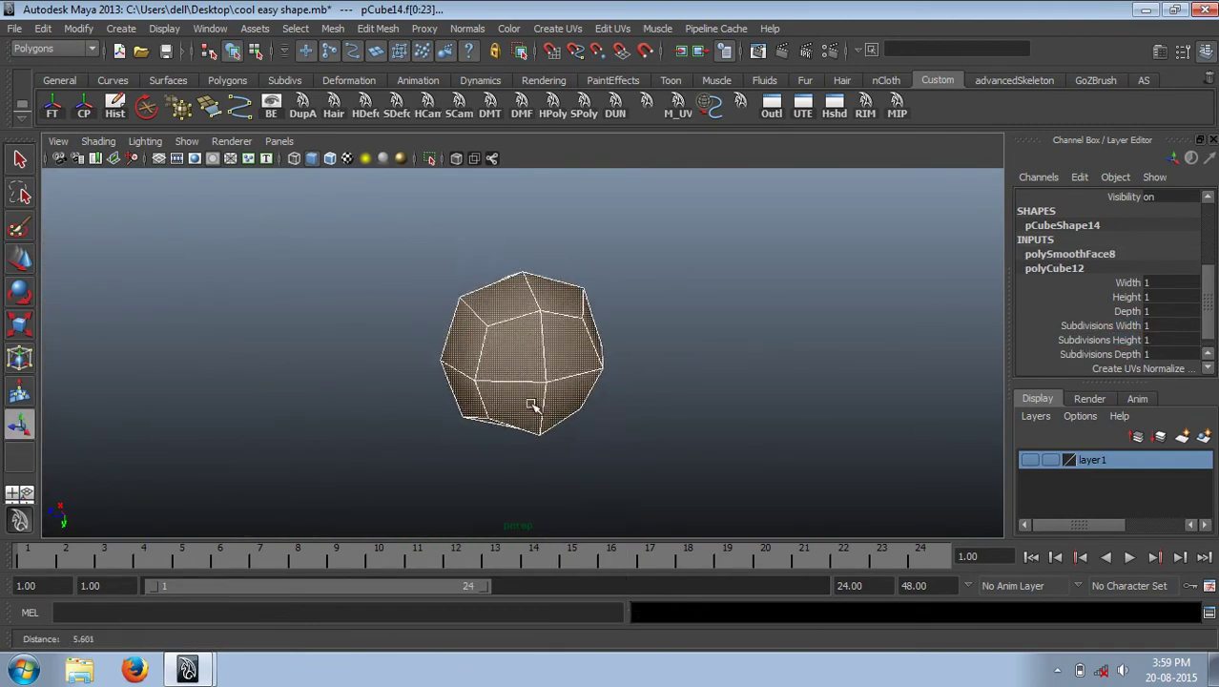
pyautogui.keyDown('alt'); pyautogui.moveTo(570, 349); pyautogui.dragTo(545, 338); pyautogui.keyUp('alt')
pyautogui.press('q')
pyautogui.press('F11')
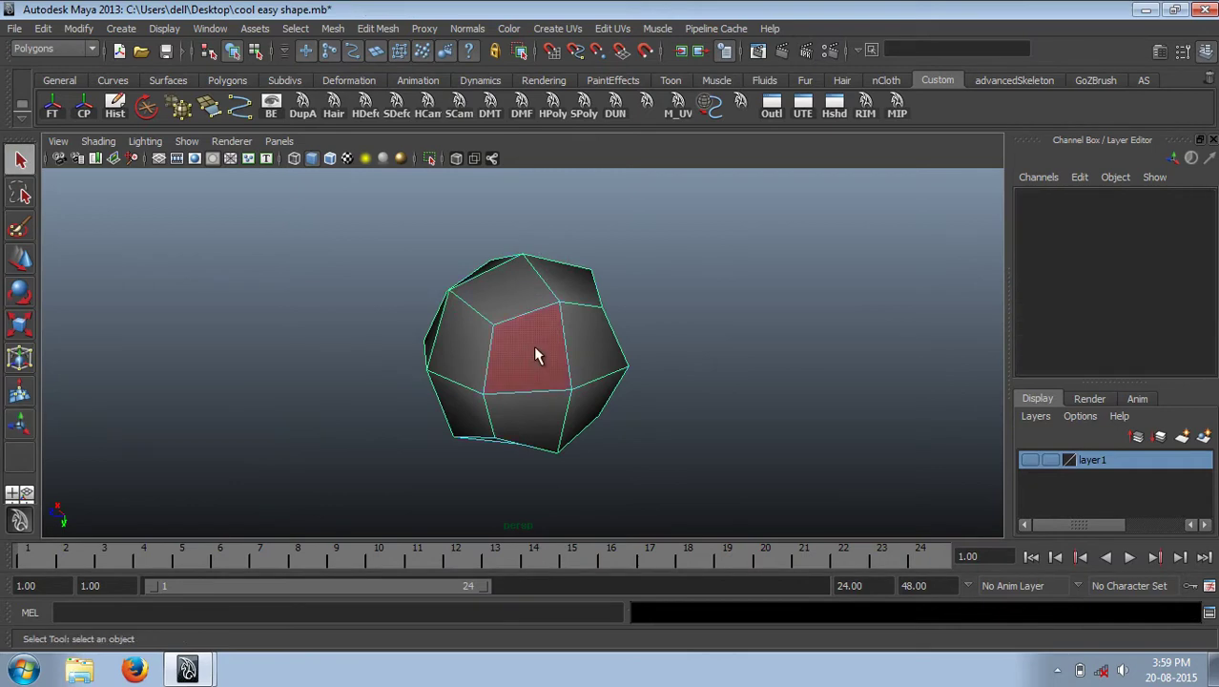
pyautogui.click(482, 360)
pyautogui.moveTo(482, 361)
pyautogui.keyDown('alt'); pyautogui.mouseDown()
pyautogui.moveTo(552, 357)
pyautogui.moveTo(563, 390)
pyautogui.moveTo(576, 378)
pyautogui.moveTo(542, 389)
pyautogui.moveTo(623, 387)
pyautogui.moveTo(626, 333)
pyautogui.moveTo(606, 377)
pyautogui.moveTo(434, 444)
pyautogui.mouseUp(); pyautogui.keyUp('alt')
pyautogui.click(558, 387)
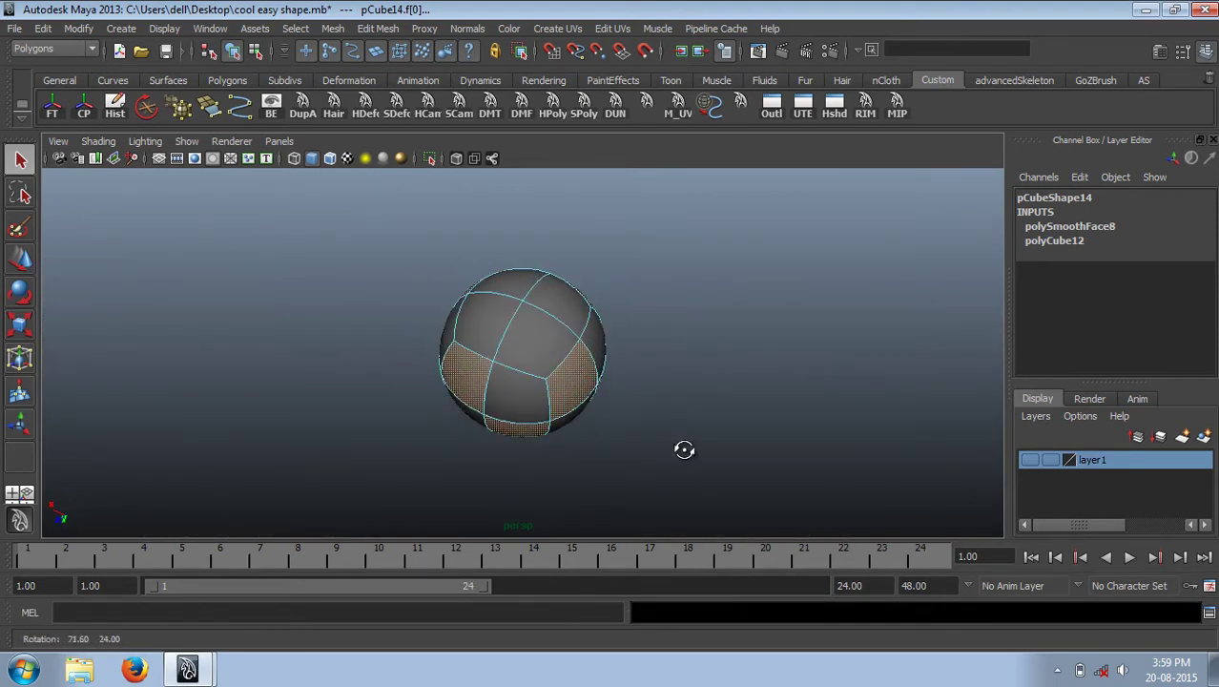
pyautogui.keyDown('shift'); pyautogui.moveTo(527, 344); pyautogui.dragTo(487, 323, button='right'); pyautogui.keyUp('shift')
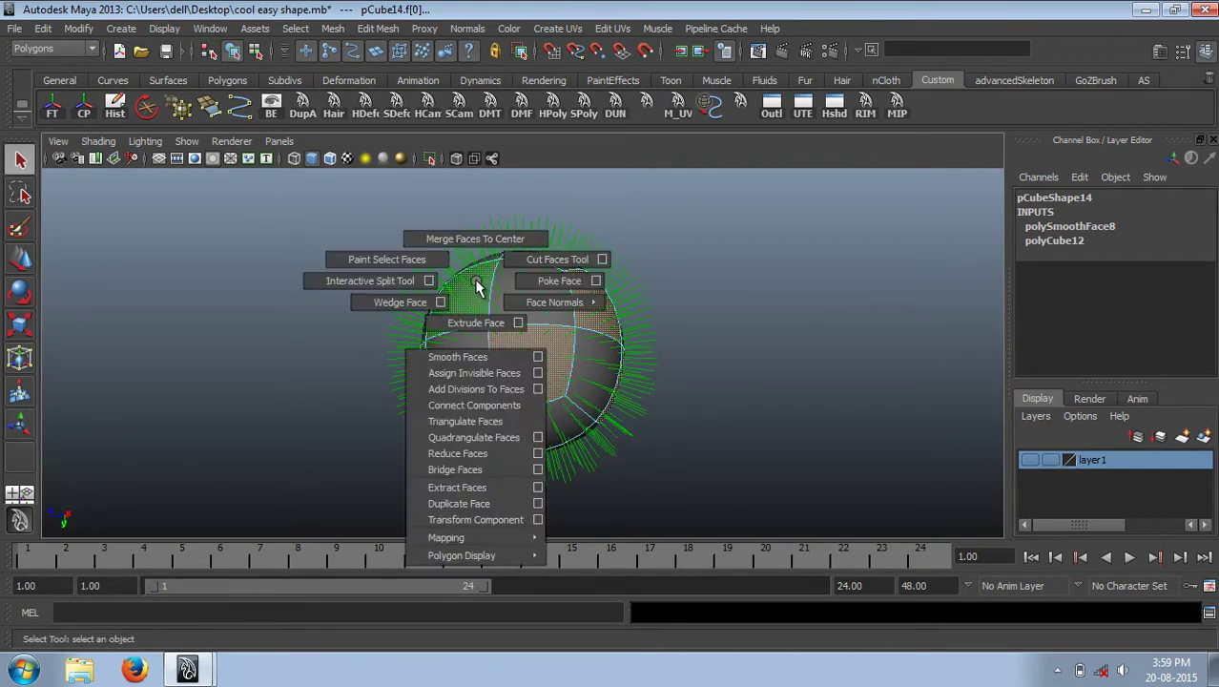
pyautogui.keyDown('shift'); pyautogui.moveTo(520, 276); pyautogui.dragTo(442, 366, button='right'); pyautogui.keyUp('shift')
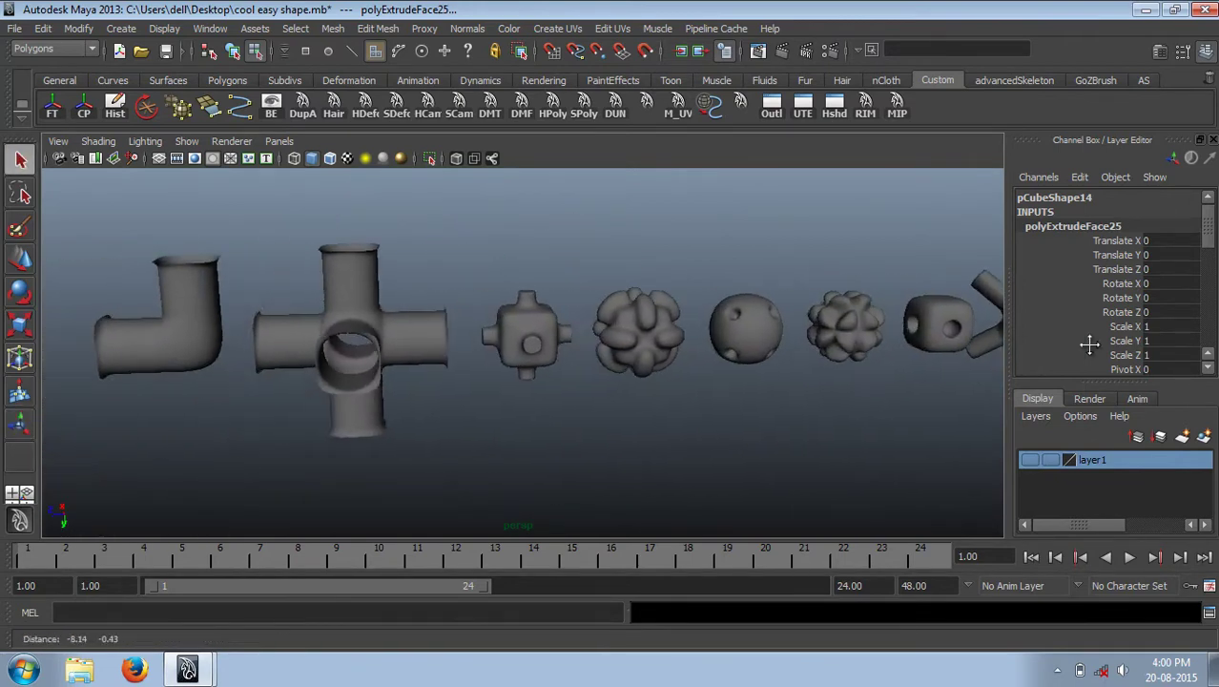
# Select the knobbed ball, then undo its Z move and the last extrusion.
pyautogui.rightClick(513, 270)
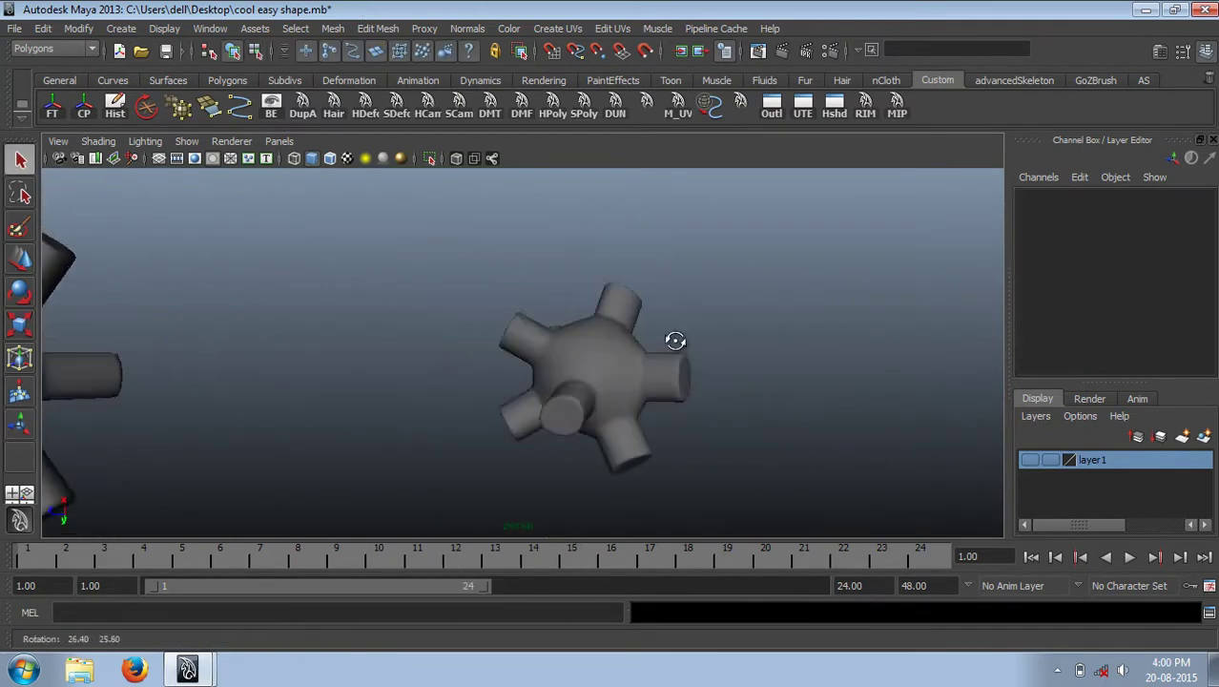
pyautogui.scroll(-5, 640, 325)
pyautogui.click(558, 341)
pyautogui.press('w')
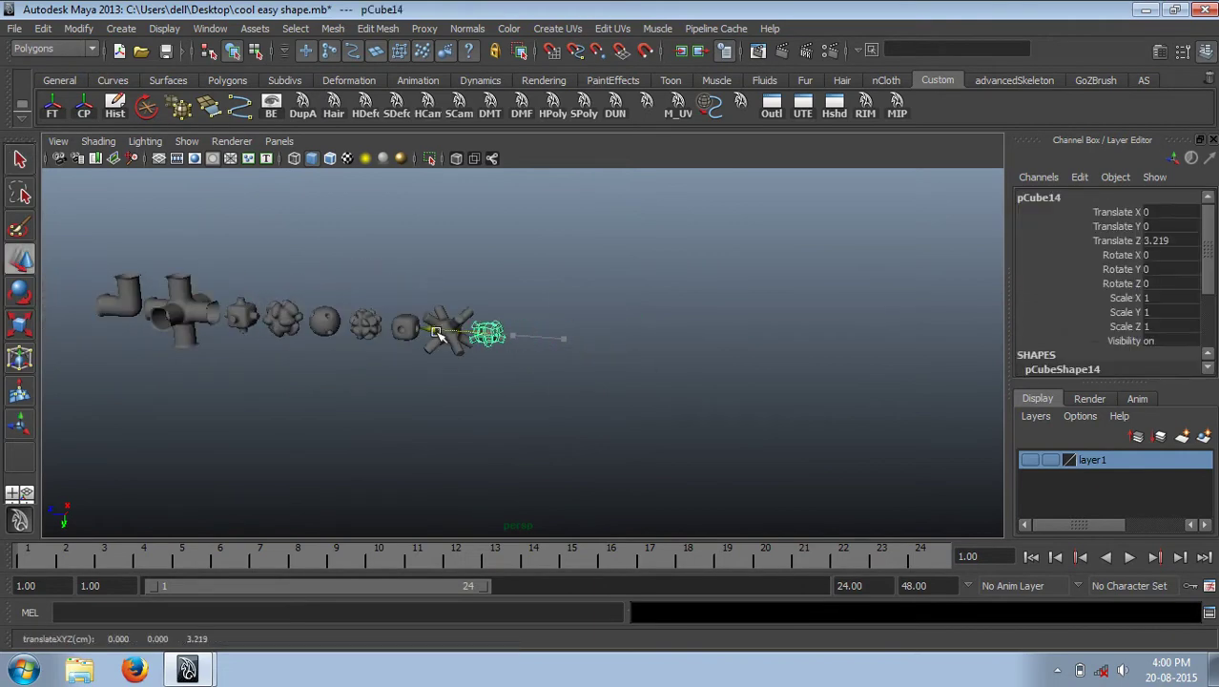
pyautogui.hotkey('ctrl', 'z')
pyautogui.hotkey('ctrl', 'z')
pyautogui.hotkey('ctrl', 'z')
pyautogui.hotkey('ctrl', 'z')
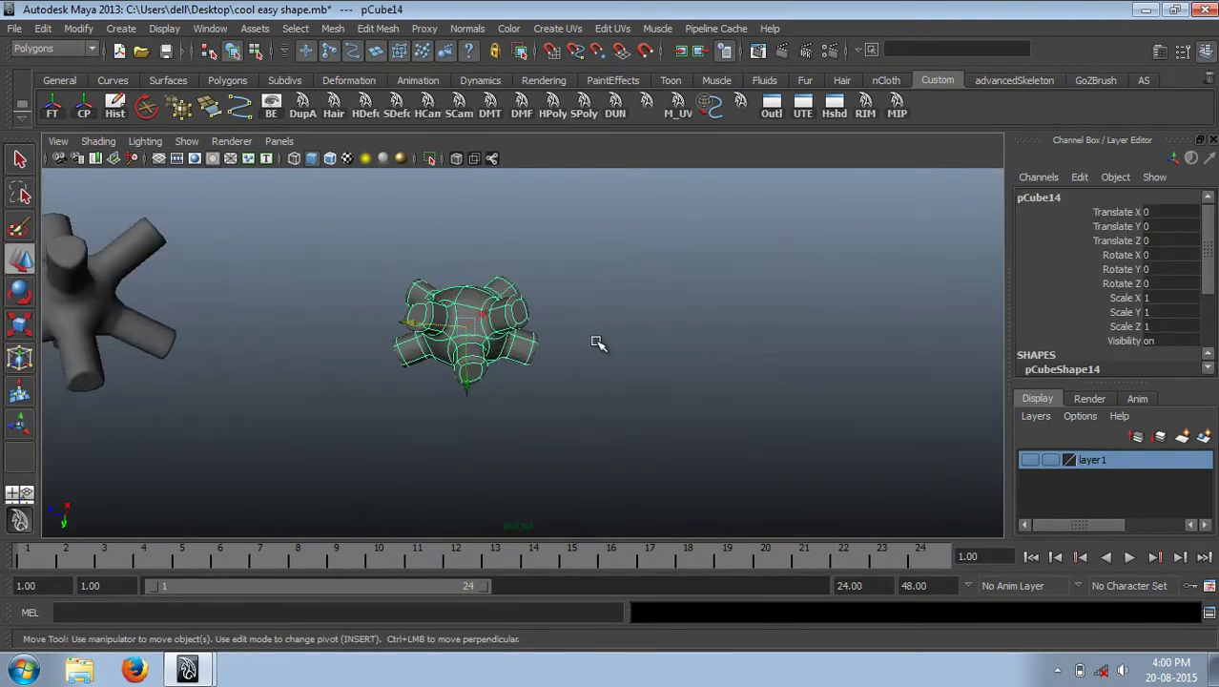
pyautogui.hotkey('ctrl', 'z')
pyautogui.hotkey('ctrl', 'z')
pyautogui.hotkey('ctrl', 'z')
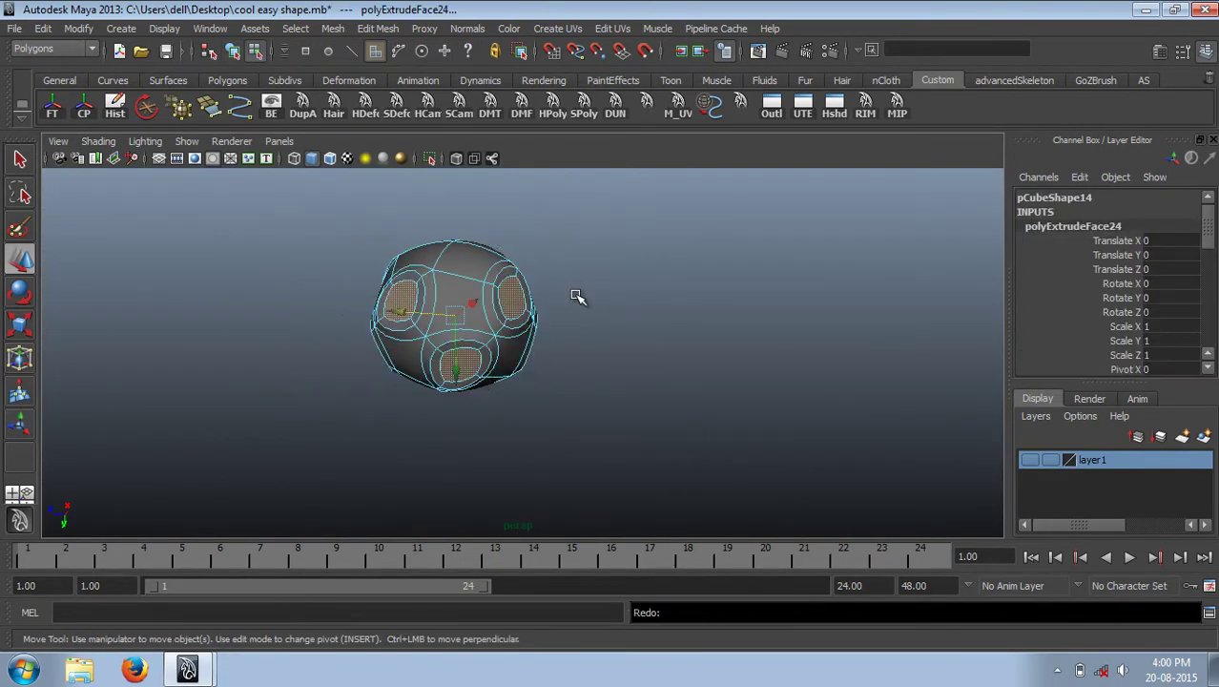
pyautogui.hotkey('shift', 'z')
pyautogui.hotkey('shift', 'z')
# Undo the edge softening, smooth the new cube, and select one of its faces.
pyautogui.hotkey('ctrl', 'z')
pyautogui.hotkey('ctrl', 'z')
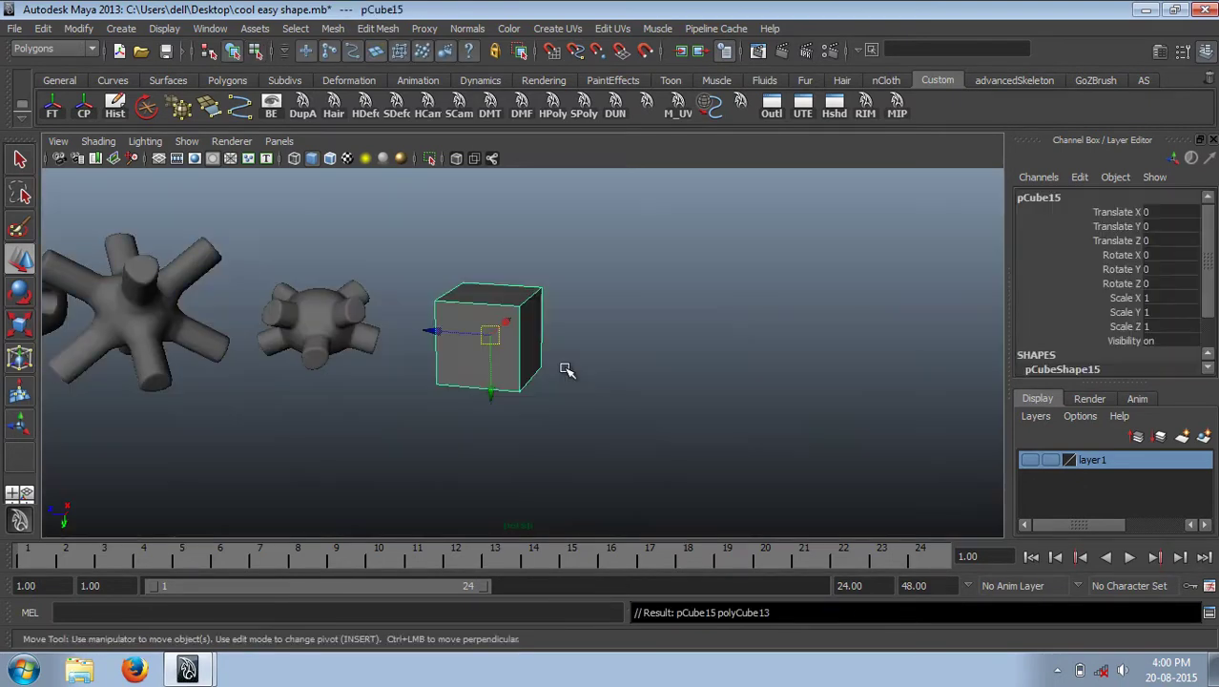
pyautogui.hotkey('ctrl', 'z')
pyautogui.hotkey('ctrl', 'z')
pyautogui.hotkey('ctrl', 'z')
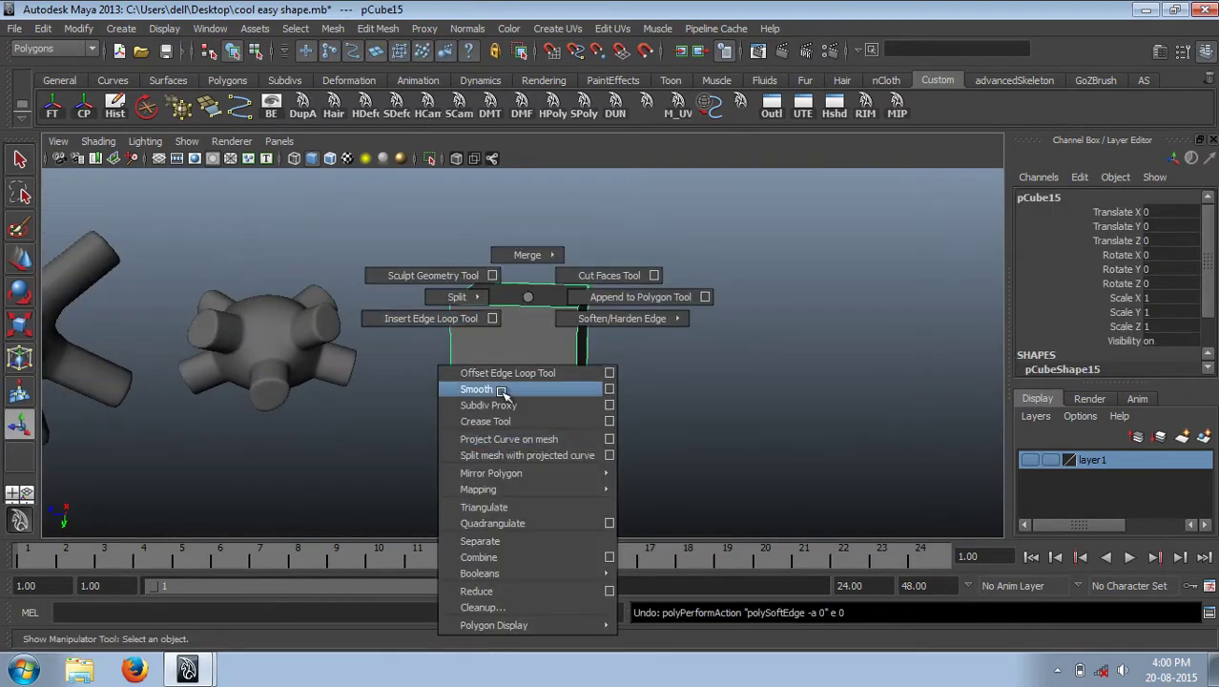
pyautogui.keyDown('shift'); pyautogui.moveTo(524, 321); pyautogui.dragTo(476, 397, button='right'); pyautogui.keyUp('shift')
pyautogui.scroll(3, 552, 408)
pyautogui.click(558, 391)
pyautogui.keyDown('alt'); pyautogui.moveTo(468, 348); pyautogui.dragTo(492, 440); pyautogui.keyUp('alt')
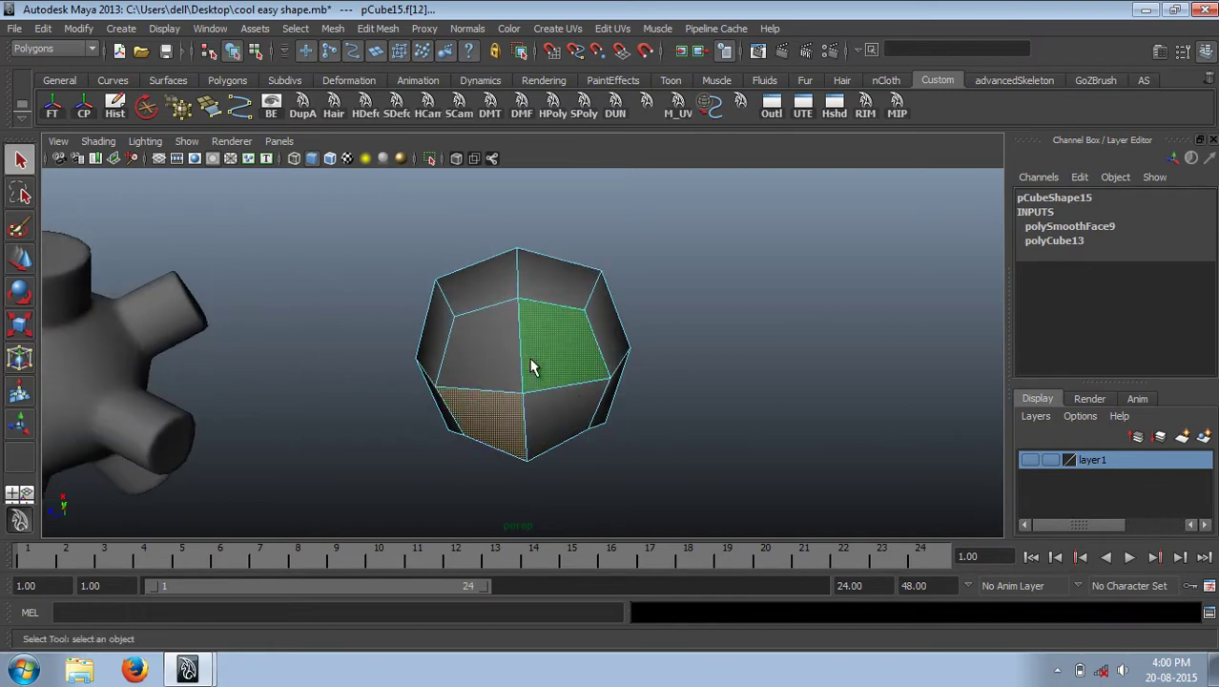
pyautogui.moveTo(470, 308)
pyautogui.keyDown('alt'); pyautogui.mouseDown()
pyautogui.moveTo(517, 402)
pyautogui.moveTo(446, 354)
pyautogui.moveTo(576, 415)
pyautogui.moveTo(473, 482)
pyautogui.moveTo(375, 353)
pyautogui.mouseUp(); pyautogui.keyUp('alt')
# Extrude the selected face on the smooth-previewed ball and shrink the inner face.
pyautogui.press('3')
pyautogui.hotkey('ctrl', 'e')
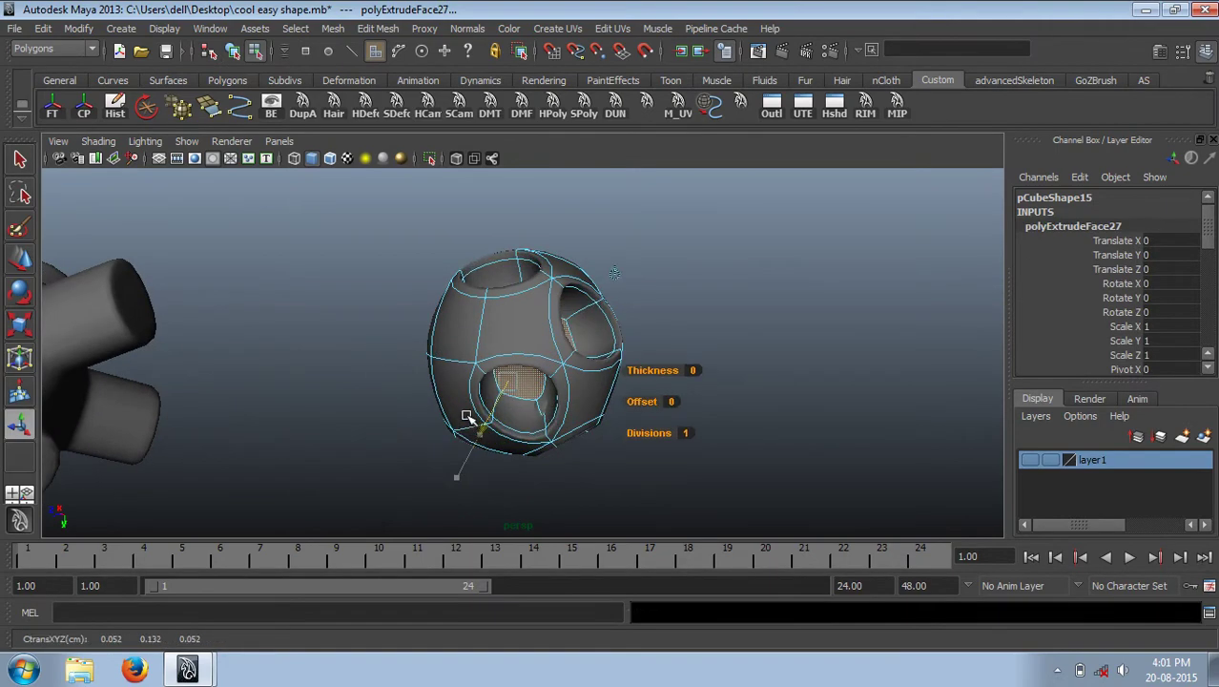
pyautogui.moveTo(467, 417)
pyautogui.keyDown('alt'); pyautogui.mouseDown()
pyautogui.moveTo(458, 414)
pyautogui.moveTo(531, 457)
pyautogui.moveTo(503, 403)
pyautogui.moveTo(639, 469)
pyautogui.mouseUp(); pyautogui.keyUp('alt')
pyautogui.scroll(-5, 639, 469)
pyautogui.moveTo(549, 402)
pyautogui.mouseDown()
pyautogui.moveTo(513, 401)
pyautogui.moveTo(558, 322)
pyautogui.mouseUp()
pyautogui.press('q')
# Select another face of the ball, extrude it, and offset it inward.
pyautogui.click(536, 403)
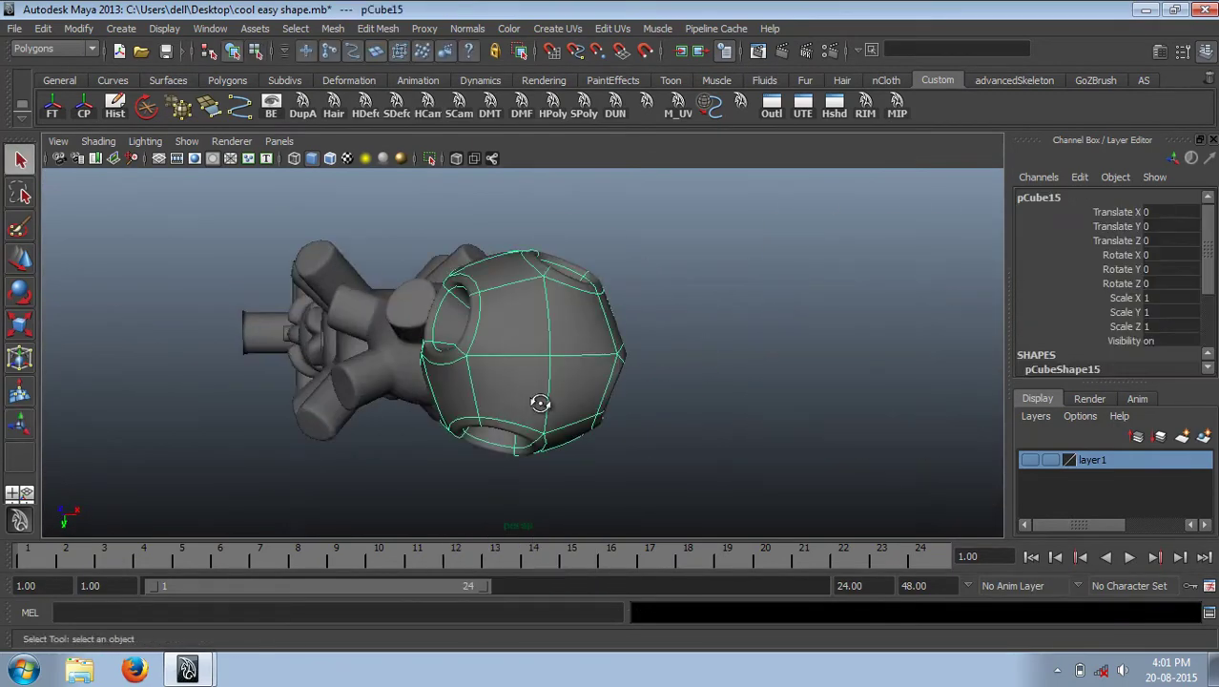
pyautogui.keyDown('alt'); pyautogui.moveTo(536, 403); pyautogui.dragTo(477, 339); pyautogui.keyUp('alt')
pyautogui.moveTo(477, 339); pyautogui.dragTo(506, 381, button='right')
pyautogui.click(506, 382)
pyautogui.moveTo(554, 318)
pyautogui.keyDown('alt'); pyautogui.mouseDown()
pyautogui.moveTo(500, 399)
pyautogui.moveTo(553, 350)
pyautogui.mouseUp(); pyautogui.keyUp('alt')
pyautogui.keyDown('shift'); pyautogui.click(553, 351); pyautogui.keyUp('shift')
pyautogui.moveTo(514, 397)
pyautogui.keyDown('alt'); pyautogui.mouseDown()
pyautogui.moveTo(525, 389)
pyautogui.moveTo(400, 383)
pyautogui.moveTo(558, 375)
pyautogui.moveTo(618, 432)
pyautogui.mouseUp(); pyautogui.keyUp('alt')
pyautogui.hotkey('ctrl', 'e')
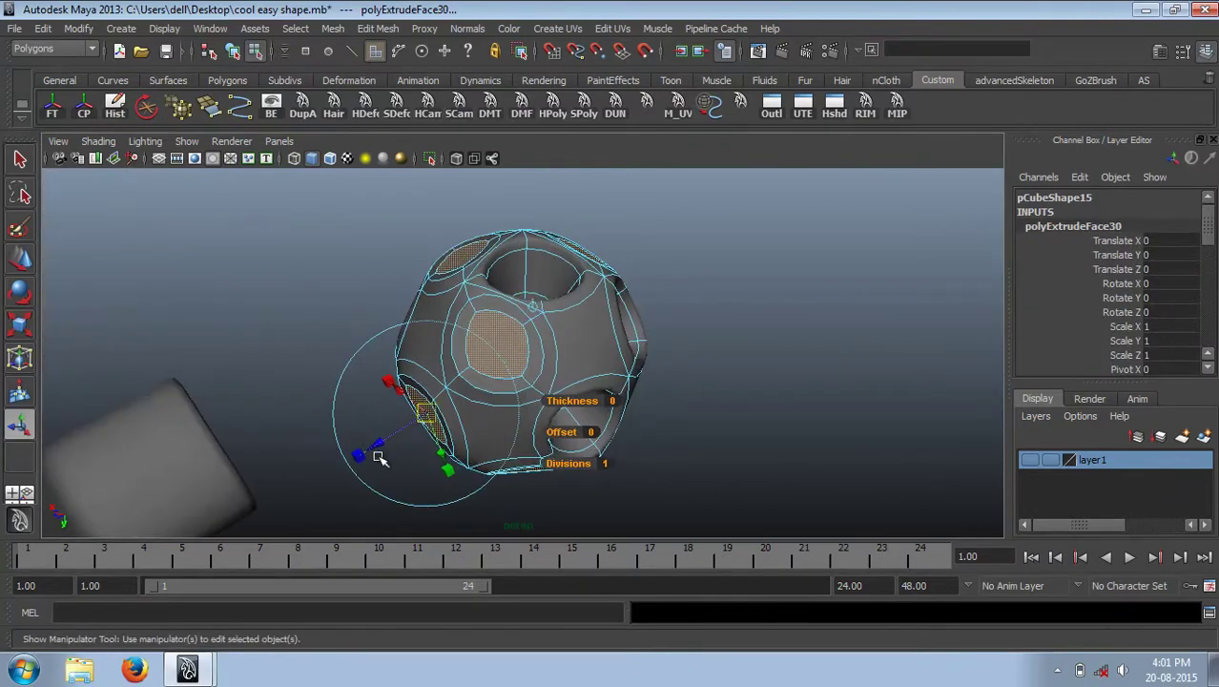
pyautogui.moveTo(348, 453); pyautogui.dragTo(299, 450)
# Extrude a further face on the ball and adjust it with the extrusion handles.
pyautogui.moveTo(324, 405)
pyautogui.keyDown('alt'); pyautogui.mouseDown()
pyautogui.moveTo(485, 299)
pyautogui.moveTo(572, 296)
pyautogui.mouseUp(); pyautogui.keyUp('alt')
pyautogui.moveTo(580, 291); pyautogui.dragTo(654, 253, button='right')
pyautogui.moveTo(653, 253)
pyautogui.keyDown('alt'); pyautogui.mouseDown()
pyautogui.moveTo(678, 280)
pyautogui.moveTo(647, 324)
pyautogui.moveTo(727, 307)
pyautogui.moveTo(581, 354)
pyautogui.mouseUp(); pyautogui.keyUp('alt')
pyautogui.click(580, 354)
pyautogui.moveTo(580, 354)
pyautogui.keyDown('alt'); pyautogui.mouseDown(button='right')
pyautogui.moveTo(454, 349)
pyautogui.moveTo(533, 360)
pyautogui.mouseUp(button='right'); pyautogui.keyUp('alt')
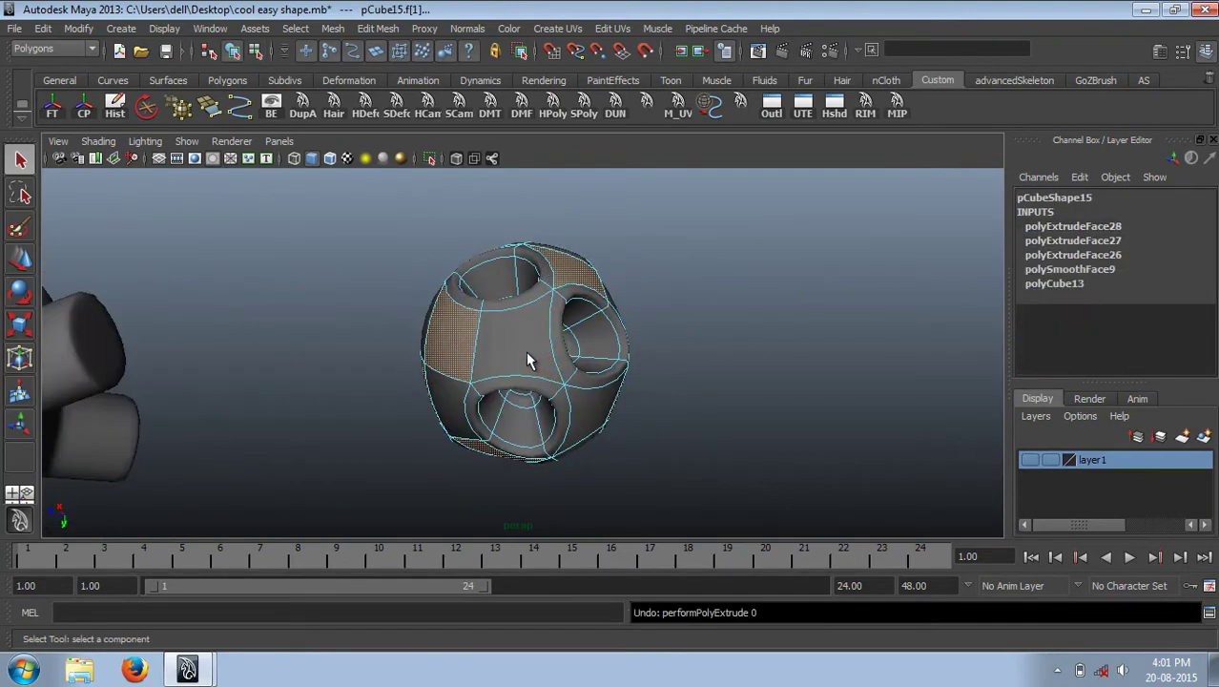
pyautogui.hotkey('ctrl', 'e')
pyautogui.moveTo(518, 376)
pyautogui.keyDown('alt'); pyautogui.mouseDown()
pyautogui.moveTo(409, 435)
pyautogui.moveTo(373, 431)
pyautogui.moveTo(684, 365)
pyautogui.moveTo(498, 344)
pyautogui.mouseUp(); pyautogui.keyUp('alt')
pyautogui.scroll(2, 410, 426)
pyautogui.press('t')
pyautogui.scroll(-2, 362, 378)
pyautogui.press('q')
# Select three more faces of the ball, extrude them, and scale the extrusions smaller.
pyautogui.click(563, 328)
pyautogui.press('f')
pyautogui.moveTo(561, 318); pyautogui.dragTo(561, 368, button='right')
pyautogui.moveTo(561, 367)
pyautogui.keyDown('alt'); pyautogui.mouseDown()
pyautogui.moveTo(484, 401)
pyautogui.moveTo(668, 381)
pyautogui.moveTo(586, 307)
pyautogui.moveTo(545, 402)
pyautogui.moveTo(580, 322)
pyautogui.mouseUp(); pyautogui.keyUp('alt')
pyautogui.click(558, 300)
pyautogui.keyDown('shift'); pyautogui.click(456, 406); pyautogui.keyUp('shift')
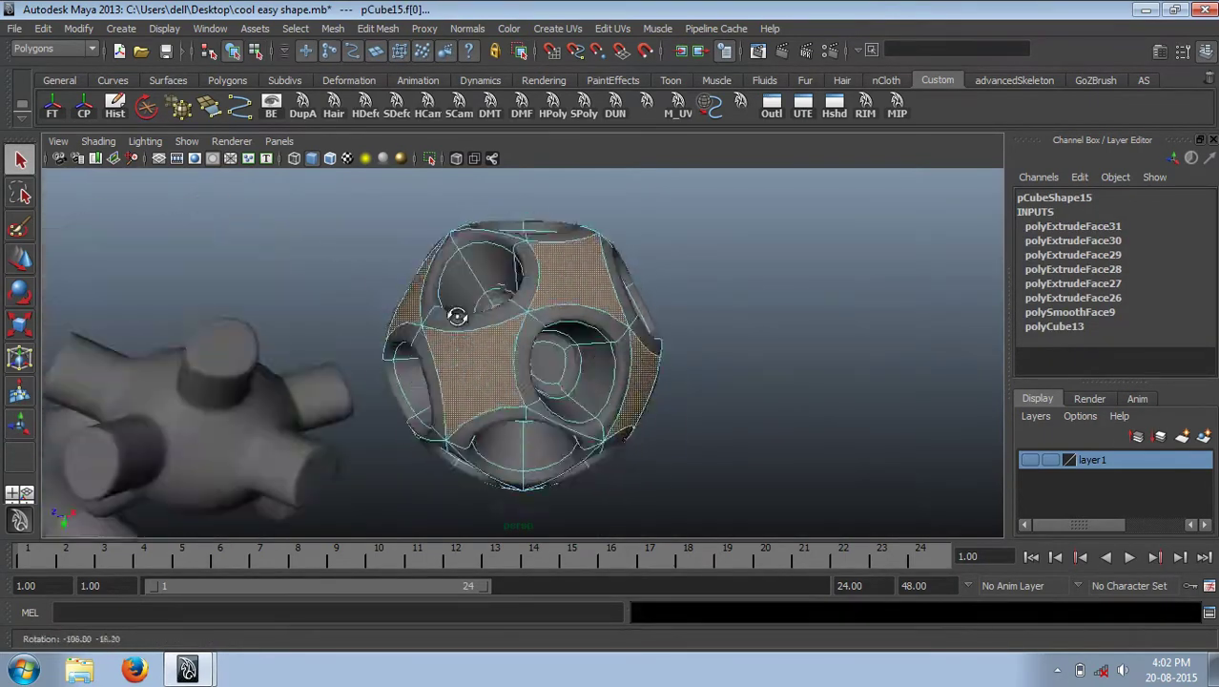
pyautogui.keyDown('shift'); pyautogui.click(580, 321); pyautogui.keyUp('shift')
pyautogui.hotkey('ctrl', 'e')
pyautogui.moveTo(373, 306)
pyautogui.keyDown('alt'); pyautogui.mouseDown()
pyautogui.moveTo(400, 348)
pyautogui.moveTo(449, 334)
pyautogui.mouseUp(); pyautogui.keyUp('alt')
pyautogui.moveTo(440, 330); pyautogui.dragTo(455, 338)
pyautogui.press('q')
# Deselect, then orbit and pan to inspect the finished pocketed ball among the other shapes.
pyautogui.scroll(-5, 573, 363)
pyautogui.click(692, 305)
pyautogui.keyDown('alt'); pyautogui.moveTo(692, 305); pyautogui.dragTo(341, 294, button='middle'); pyautogui.keyUp('alt')
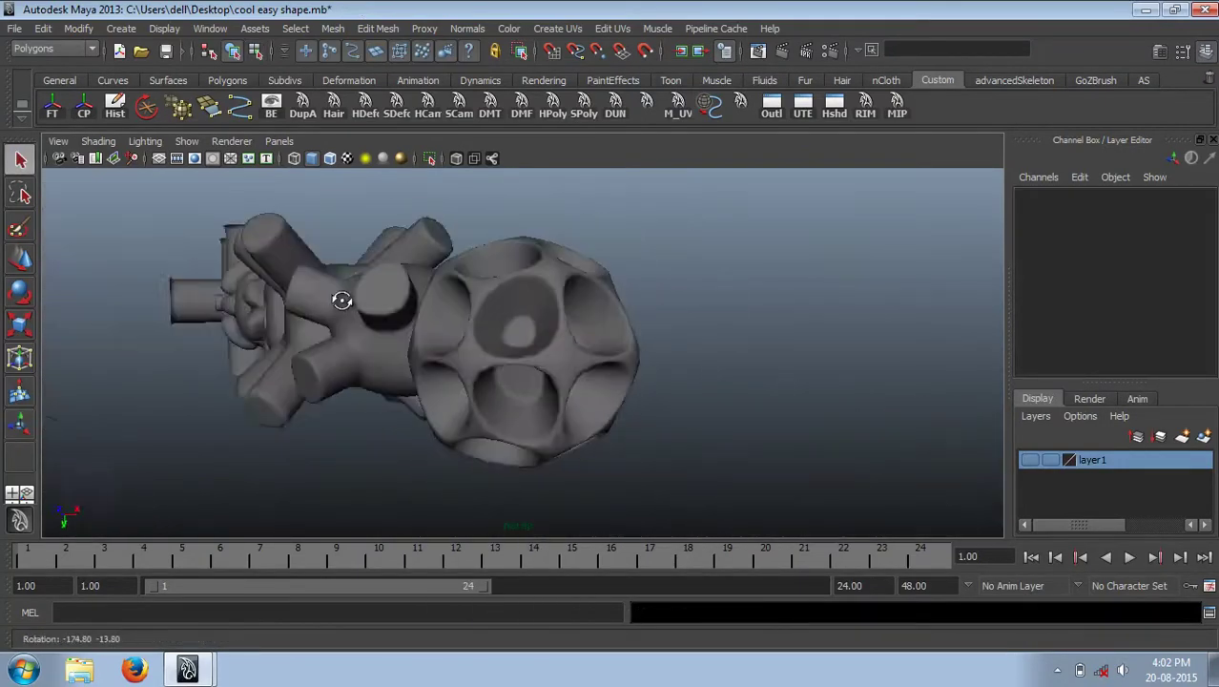
pyautogui.scroll(-5, 497, 334)
pyautogui.moveTo(498, 334)
pyautogui.keyDown('alt'); pyautogui.mouseDown(button='middle')
pyautogui.moveTo(708, 387)
pyautogui.moveTo(604, 389)
pyautogui.mouseUp(button='middle'); pyautogui.keyUp('alt')
pyautogui.scroll(3, 708, 387)
pyautogui.click(763, 372)
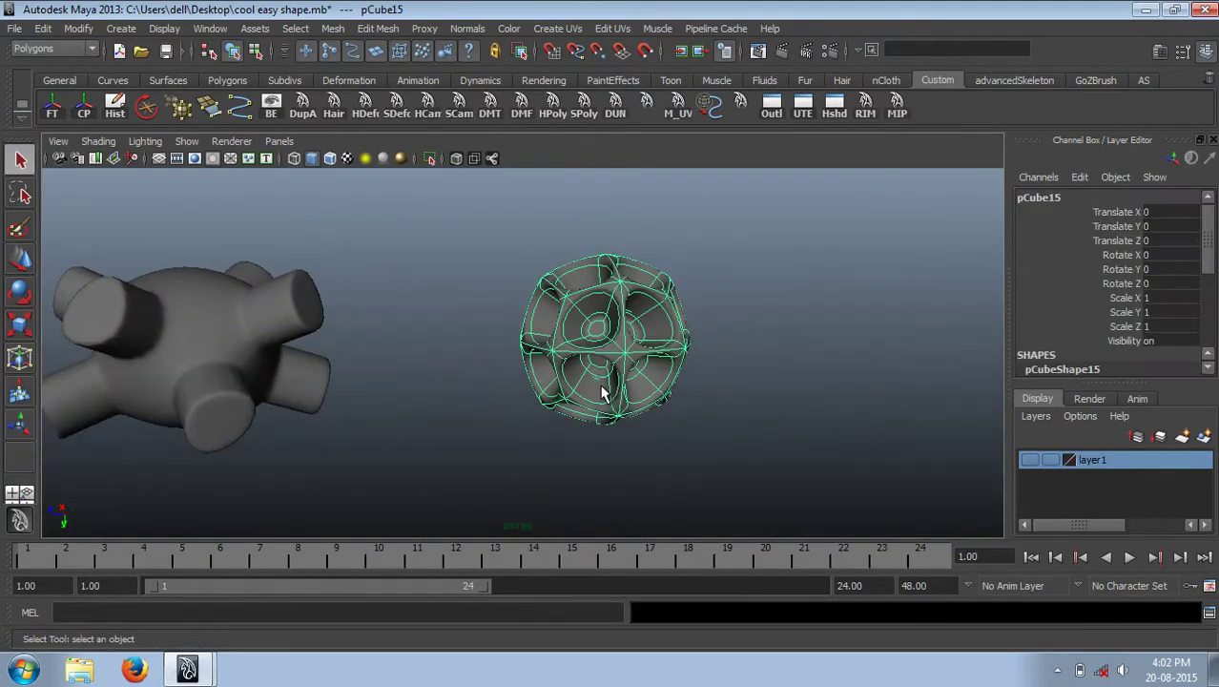
pyautogui.scroll(3, 604, 389)
pyautogui.keyDown('alt'); pyautogui.moveTo(758, 389); pyautogui.dragTo(280, 395); pyautogui.keyUp('alt')
pyautogui.scroll(-3, 675, 395)
# Move the holed ball left into line with the row of shapes.
pyautogui.scroll(-3, 592, 396)
pyautogui.click(520, 354)
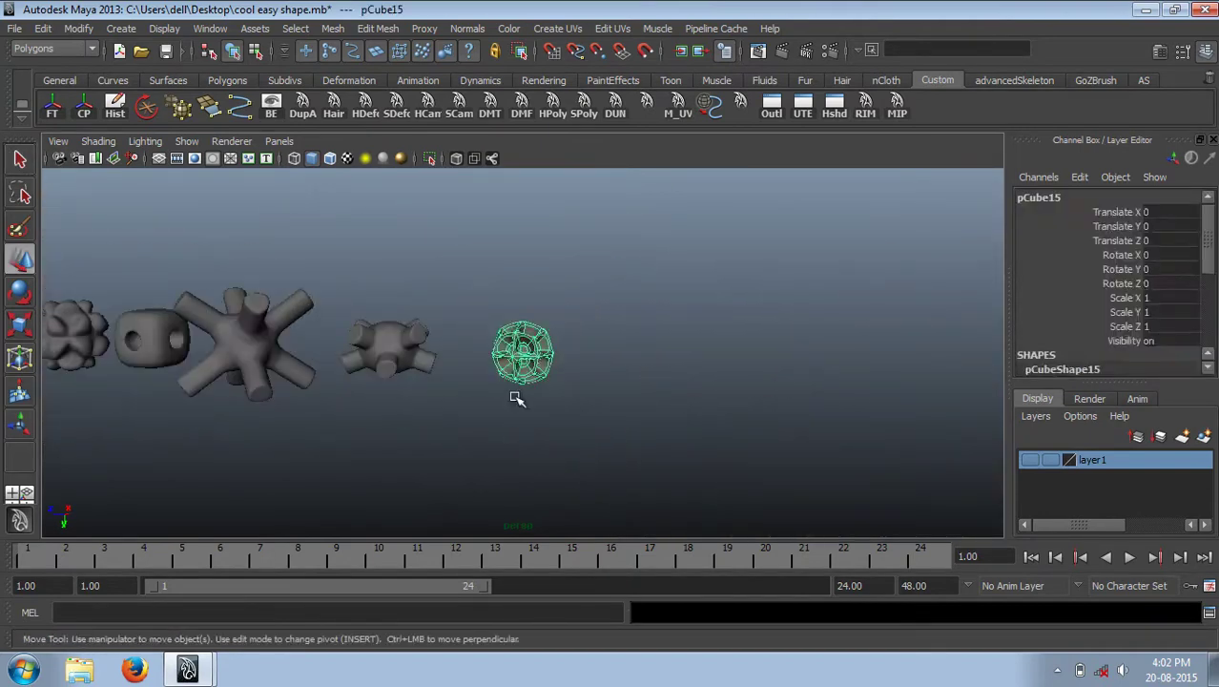
pyautogui.click(468, 354)
pyautogui.click(506, 351)
pyautogui.moveTo(469, 351); pyautogui.dragTo(439, 349, button='middle')
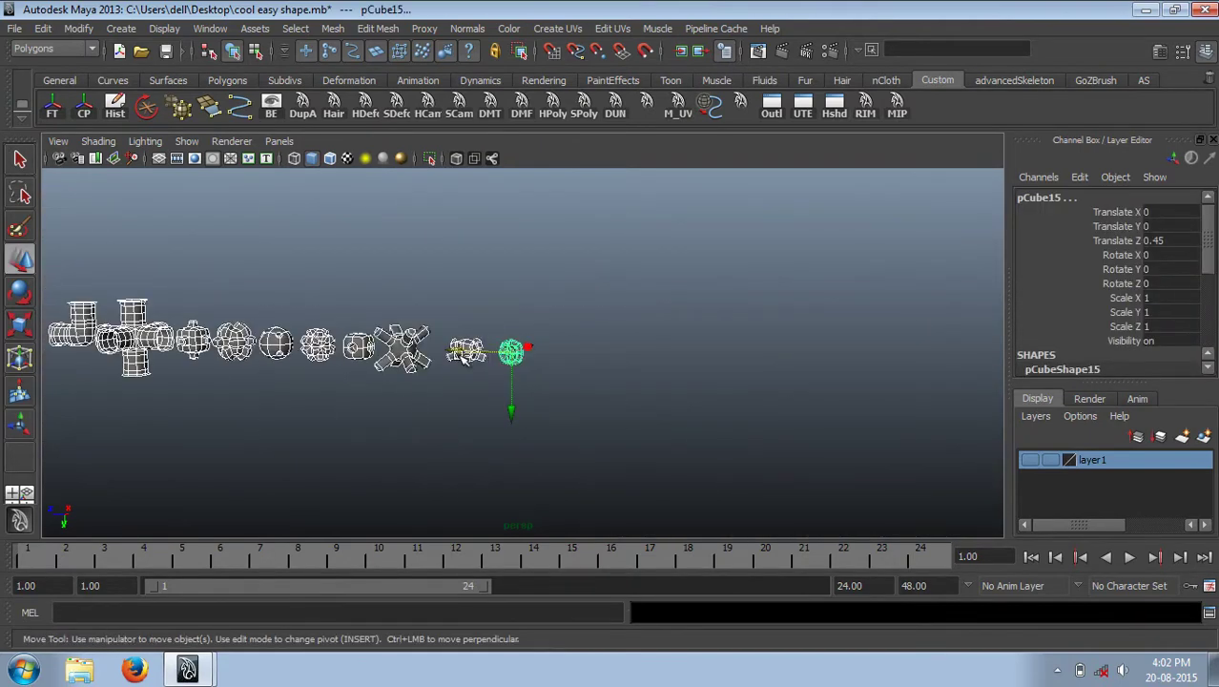
pyautogui.click(526, 341)
# Create a new cube at the scene centre and smooth it into a rounded shape.
pyautogui.keyDown('shift'); pyautogui.moveTo(413, 287); pyautogui.dragTo(498, 264, button='right'); pyautogui.keyUp('shift')
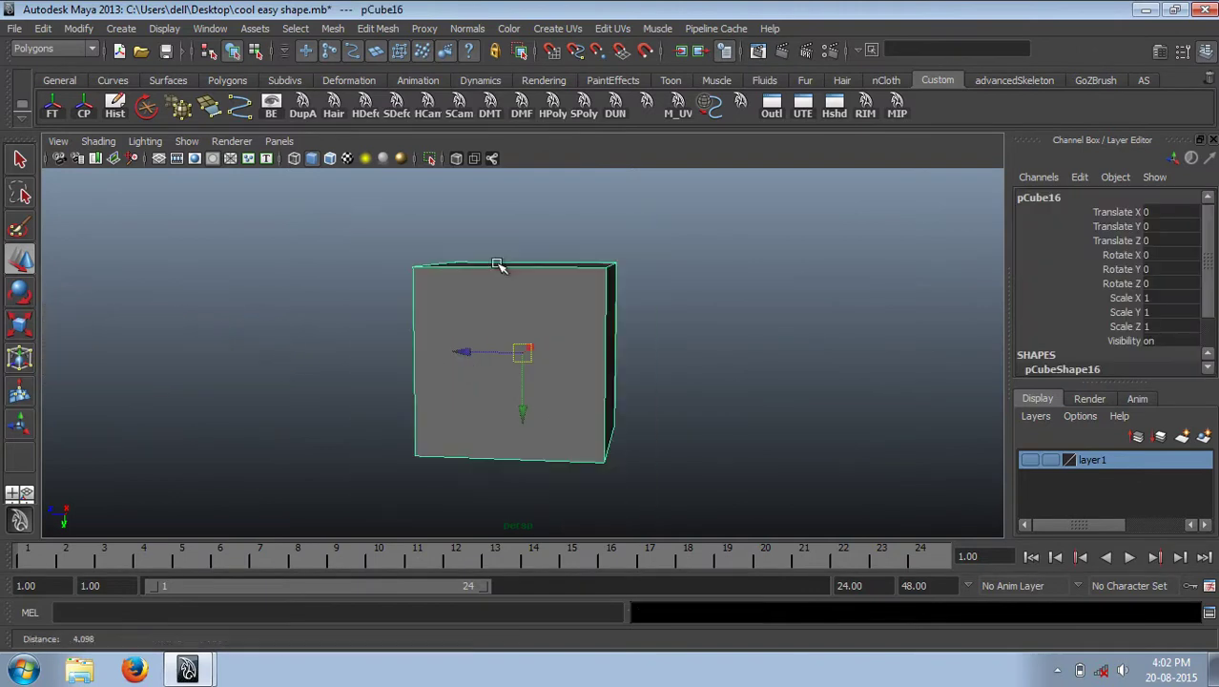
pyautogui.keyDown('shift'); pyautogui.moveTo(493, 331); pyautogui.dragTo(479, 389, button='right'); pyautogui.keyUp('shift')
pyautogui.moveTo(517, 286); pyautogui.dragTo(593, 264, button='right')
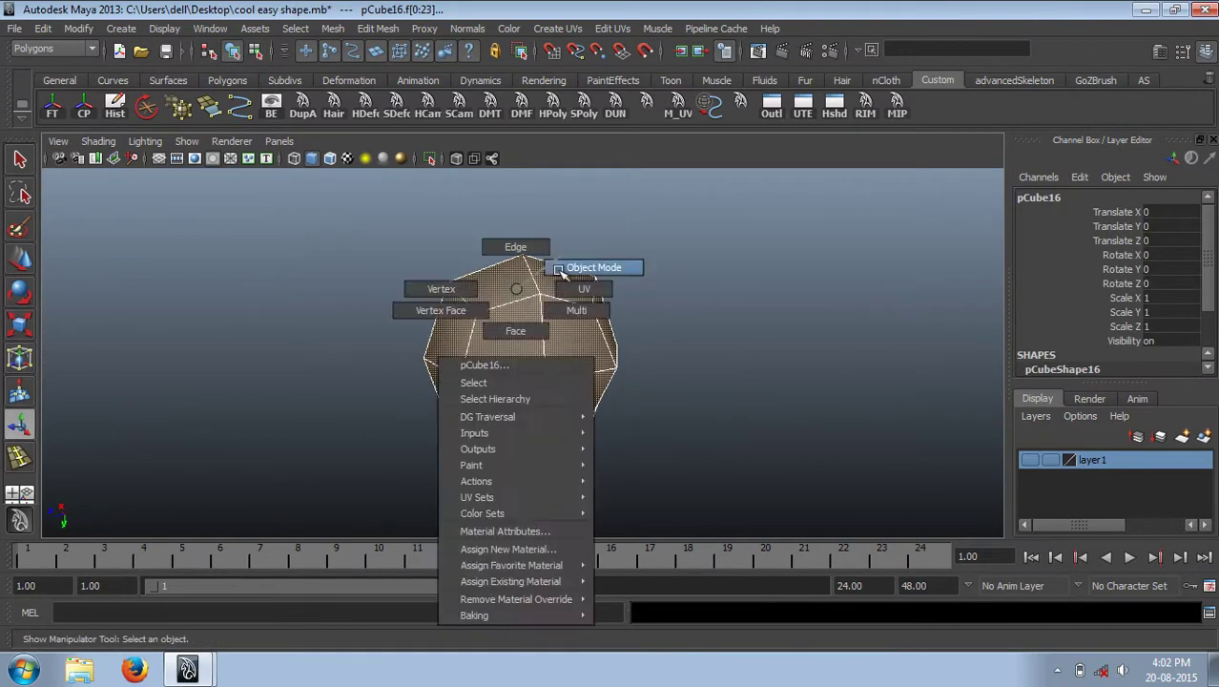
pyautogui.press('space')
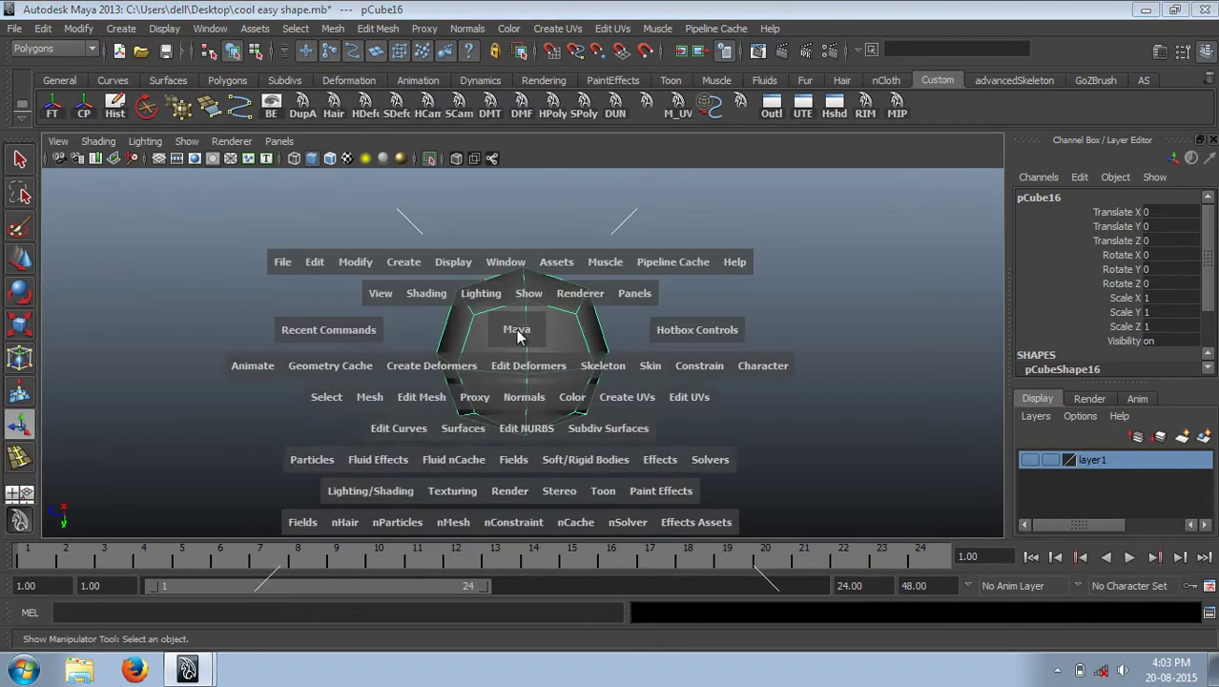
pyautogui.moveTo(517, 327); pyautogui.dragTo(395, 280)
pyautogui.press('F9')
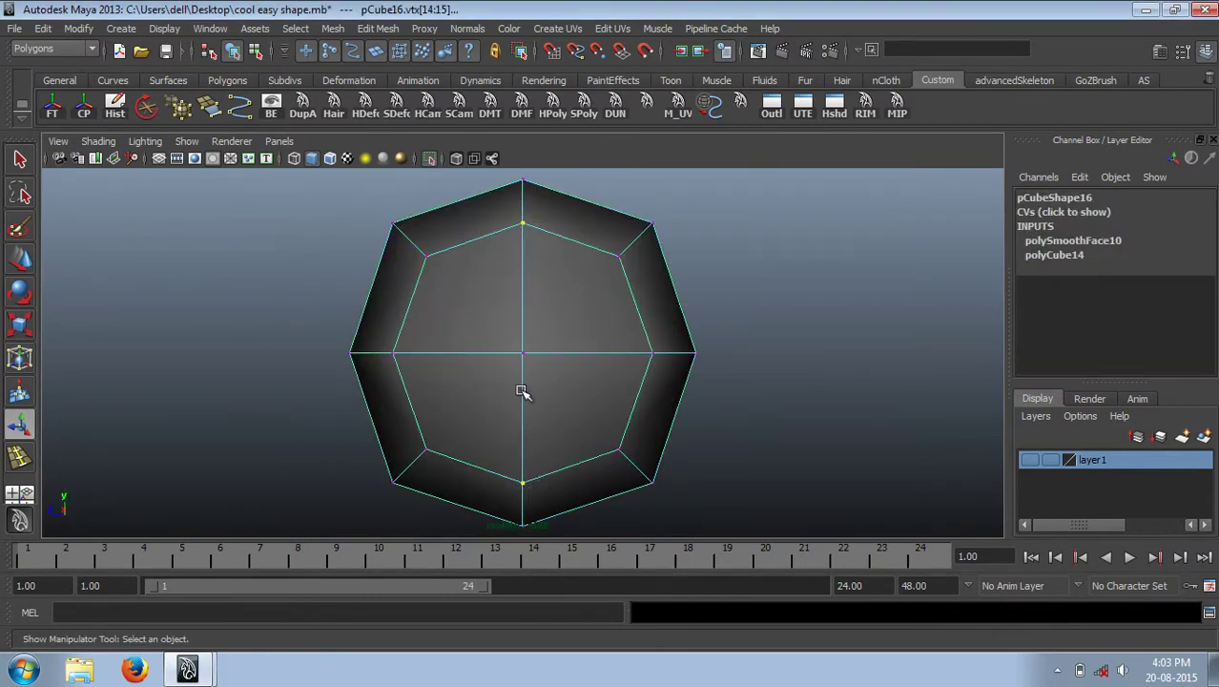
pyautogui.keyDown('alt'); pyautogui.moveTo(522, 391); pyautogui.dragTo(152, 337); pyautogui.keyUp('alt')
pyautogui.keyDown('alt'); pyautogui.moveTo(441, 344); pyautogui.dragTo(507, 289); pyautogui.keyUp('alt')
# Extrude all faces separately and scale them outward into bulging spheres.
pyautogui.moveTo(507, 289); pyautogui.dragTo(568, 364, button='right')
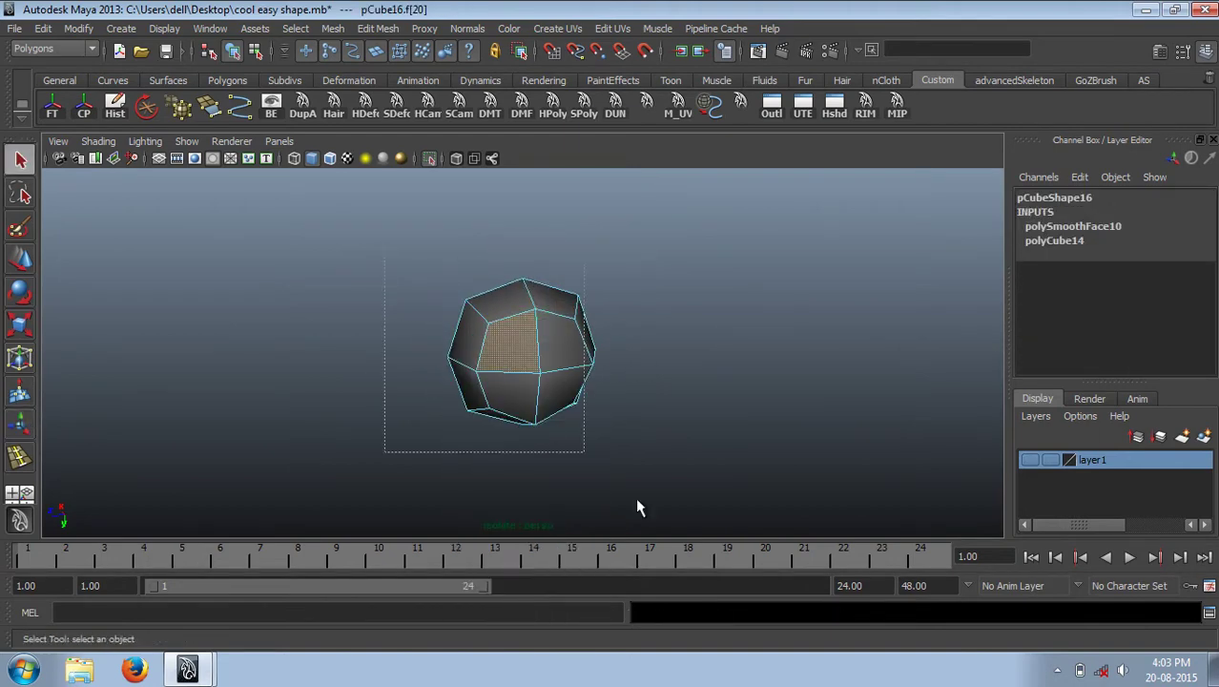
pyautogui.hotkey('ctrl', 'e')
pyautogui.keyDown('alt'); pyautogui.moveTo(531, 305); pyautogui.dragTo(385, 322); pyautogui.keyUp('alt')
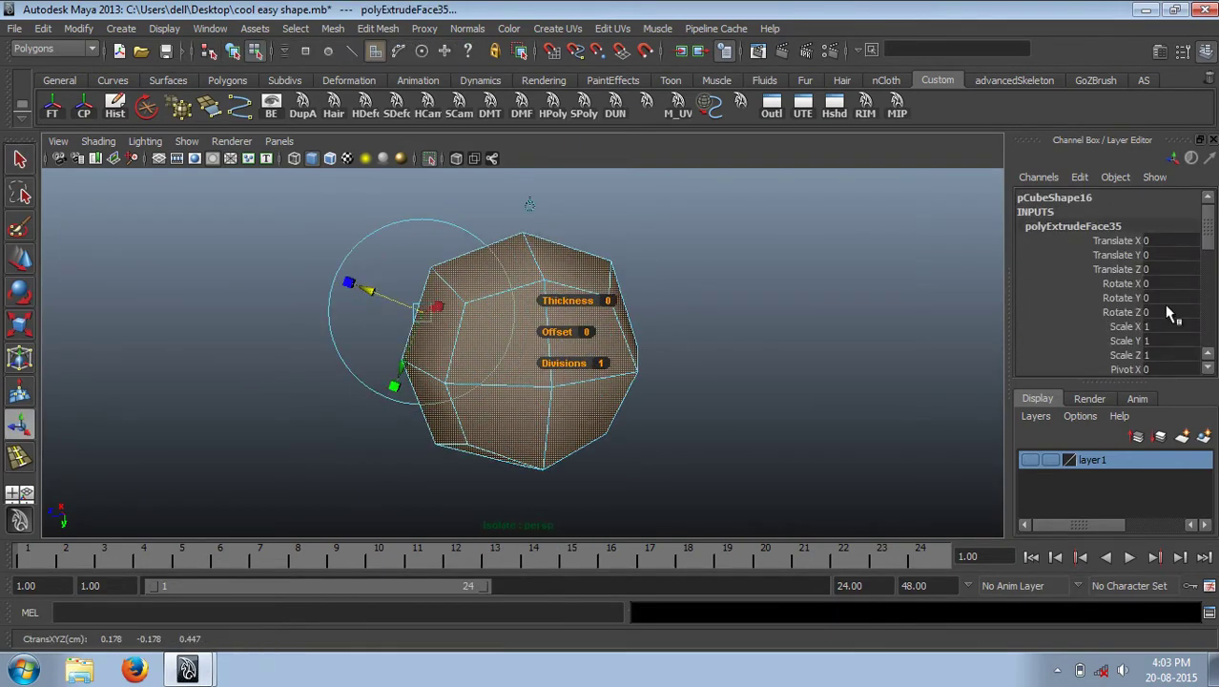
pyautogui.scroll(-5, 1169, 313)
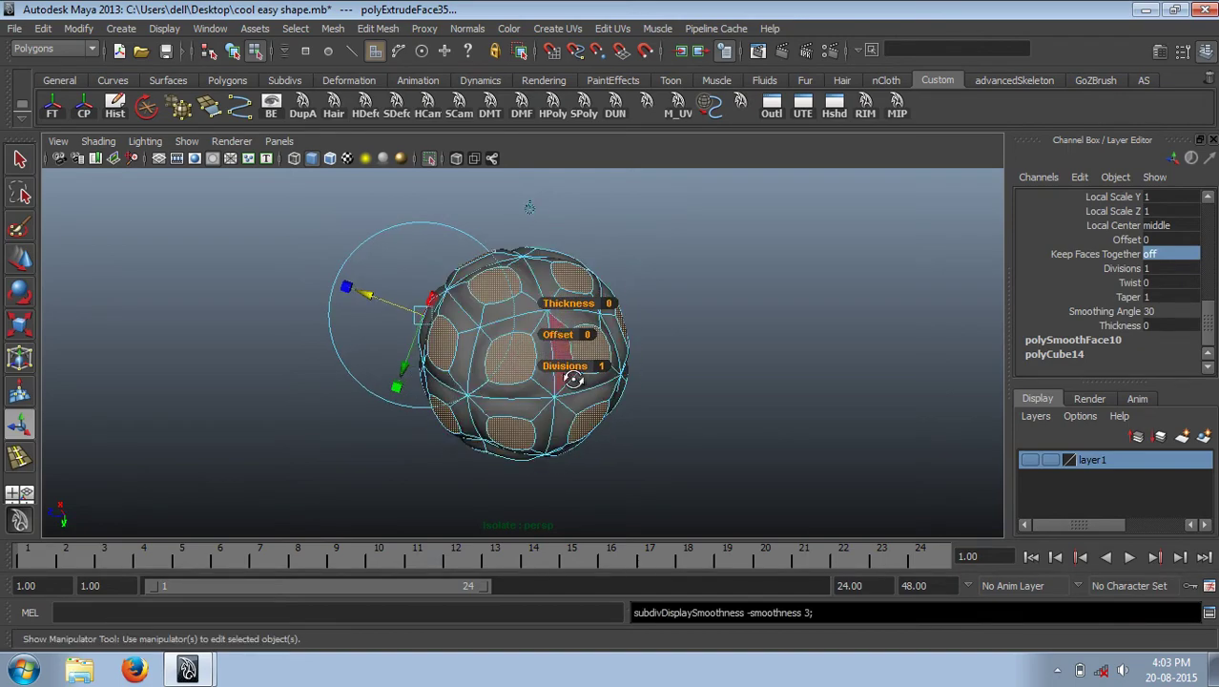
pyautogui.keyDown('alt'); pyautogui.moveTo(572, 379); pyautogui.dragTo(584, 363); pyautogui.keyUp('alt')
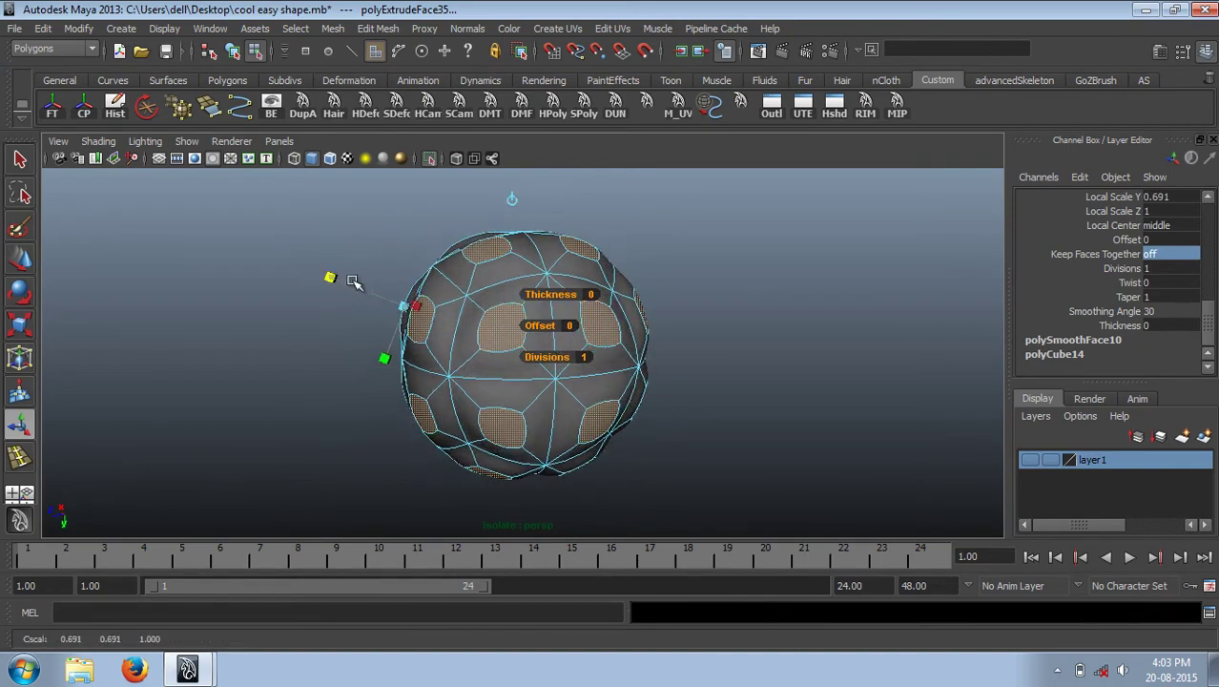
pyautogui.moveTo(329, 276)
pyautogui.mouseDown()
pyautogui.moveTo(358, 288)
pyautogui.moveTo(305, 263)
pyautogui.moveTo(657, 286)
pyautogui.mouseUp()
pyautogui.click(512, 364)
pyautogui.press('q')
# Return to object mode and select the finished sphere cluster.
pyautogui.rightClick(658, 285)
pyautogui.click(699, 264)
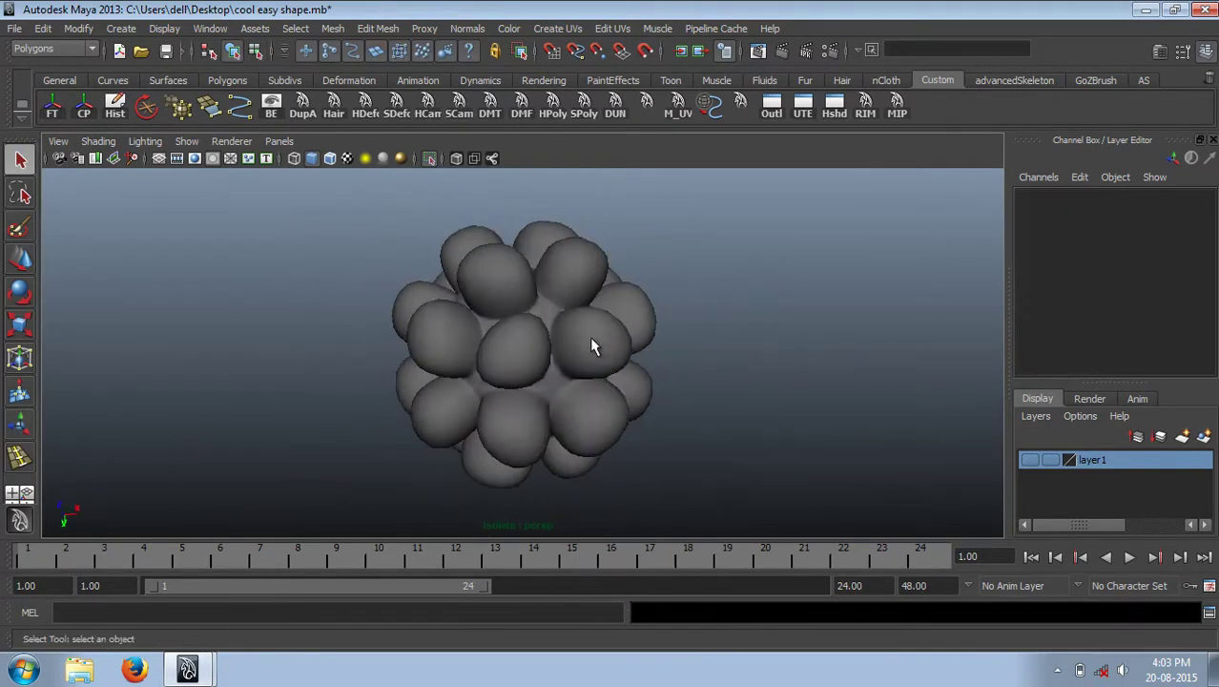
pyautogui.moveTo(588, 336)
pyautogui.keyDown('alt'); pyautogui.mouseDown(button='right')
pyautogui.moveTo(272, 250)
pyautogui.moveTo(735, 301)
pyautogui.moveTo(484, 332)
pyautogui.moveTo(563, 332)
pyautogui.mouseUp(button='right'); pyautogui.keyUp('alt')
pyautogui.click(465, 267)
# Show all shapes again and move the sphere cluster left into the row.
pyautogui.click(430, 153)
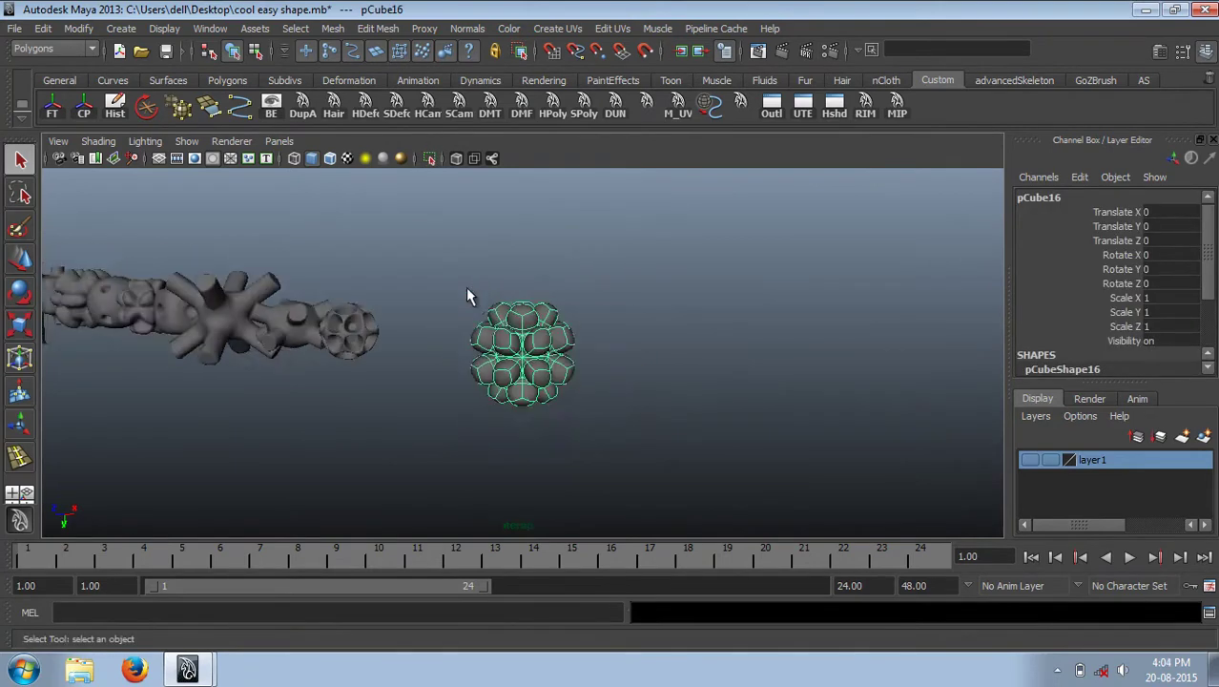
pyautogui.click(571, 347)
pyautogui.press('w')
pyautogui.moveTo(516, 348); pyautogui.dragTo(281, 349)
pyautogui.click(482, 383)
pyautogui.moveTo(481, 383)
pyautogui.keyDown('alt'); pyautogui.mouseDown()
pyautogui.moveTo(479, 359)
pyautogui.moveTo(504, 321)
pyautogui.moveTo(517, 341)
pyautogui.moveTo(558, 326)
pyautogui.mouseUp(); pyautogui.keyUp('alt')
# Create a new cube, pCube17, and scale its top face down to taper it.
pyautogui.keyDown('shift'); pyautogui.moveTo(560, 325); pyautogui.dragTo(547, 332, button='right'); pyautogui.keyUp('shift')
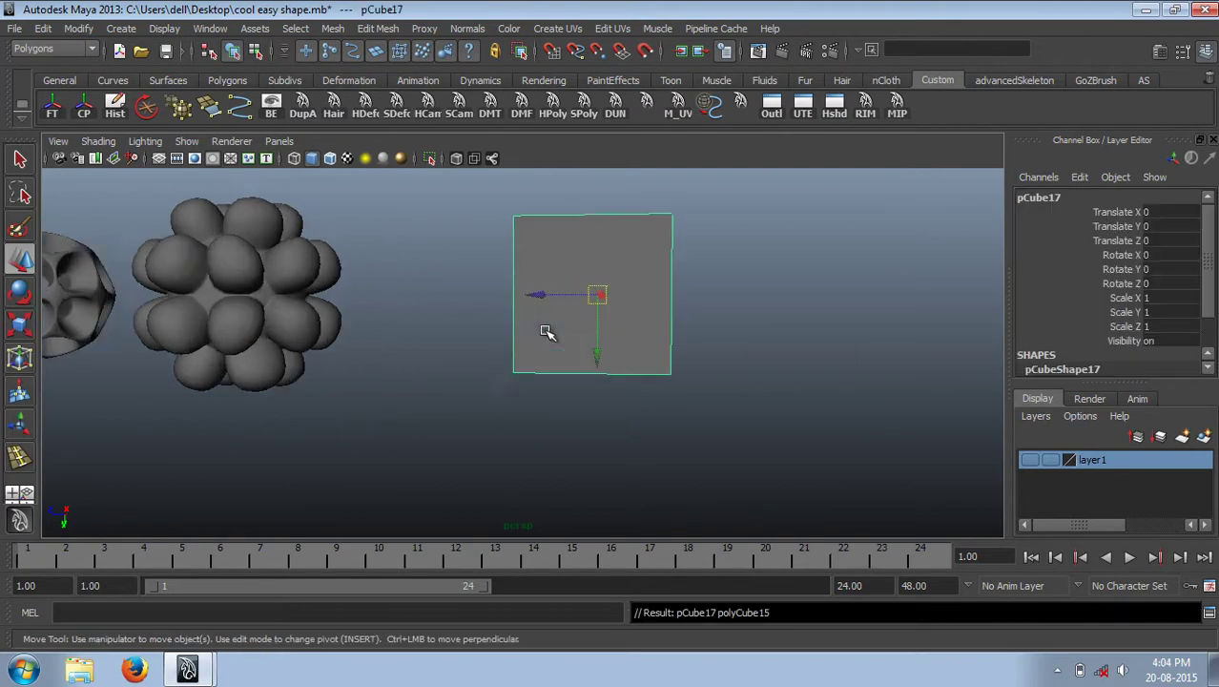
pyautogui.keyDown('alt'); pyautogui.moveTo(547, 332); pyautogui.dragTo(527, 290); pyautogui.keyUp('alt')
pyautogui.keyDown('shift'); pyautogui.moveTo(516, 287); pyautogui.dragTo(498, 382, button='right'); pyautogui.keyUp('shift')
pyautogui.moveTo(533, 349)
pyautogui.keyDown('alt'); pyautogui.mouseDown()
pyautogui.moveTo(558, 309)
pyautogui.moveTo(499, 265)
pyautogui.mouseUp(); pyautogui.keyUp('alt')
pyautogui.hotkey('ctrl', 'z')
pyautogui.press('r')
pyautogui.click(528, 368)
pyautogui.keyDown('alt'); pyautogui.moveTo(528, 368); pyautogui.dragTo(525, 420); pyautogui.keyUp('alt')
pyautogui.moveTo(525, 420)
pyautogui.mouseDown()
pyautogui.moveTo(523, 459)
pyautogui.moveTo(518, 304)
pyautogui.mouseUp()
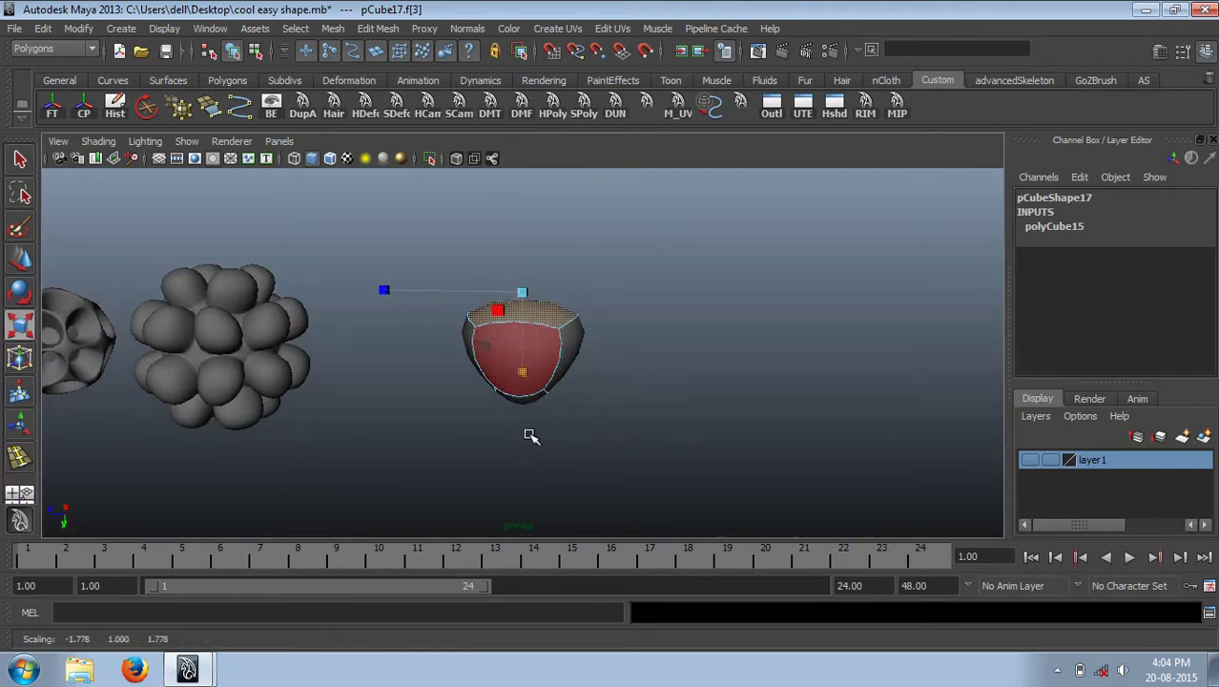
pyautogui.keyDown('alt'); pyautogui.moveTo(532, 436); pyautogui.dragTo(527, 374); pyautogui.keyUp('alt')
pyautogui.keyDown('alt'); pyautogui.moveTo(518, 318); pyautogui.dragTo(541, 362); pyautogui.keyUp('alt')
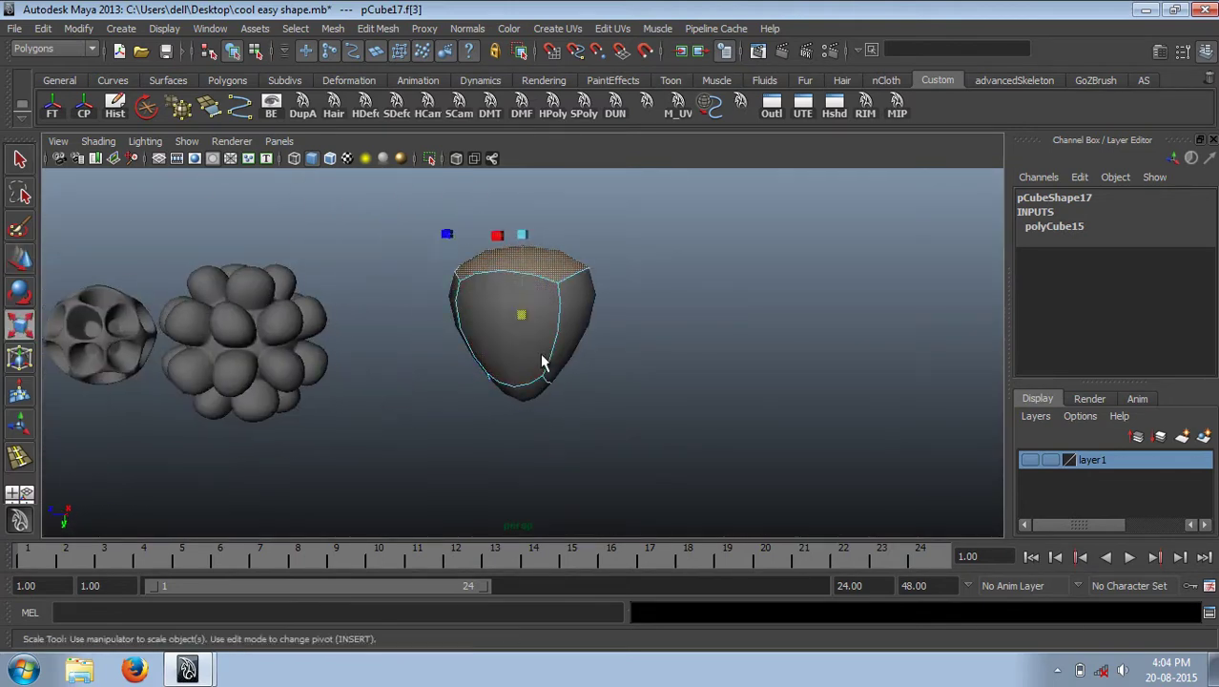
# Smooth the tapered cube, extrude all faces with Keep Faces Together 0, and pull them into lumps.
pyautogui.keyDown('shift'); pyautogui.moveTo(531, 333); pyautogui.dragTo(531, 287, button='right'); pyautogui.keyUp('shift')
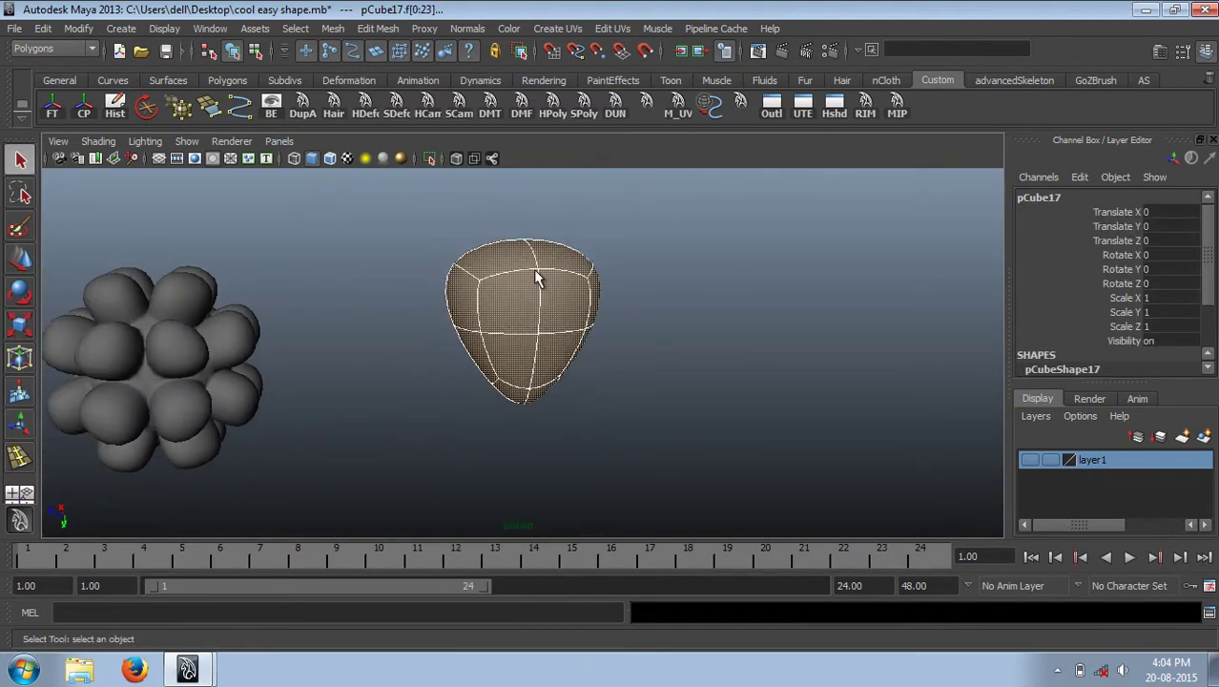
pyautogui.keyDown('alt'); pyautogui.moveTo(542, 272); pyautogui.dragTo(372, 289); pyautogui.keyUp('alt')
pyautogui.click(372, 289)
pyautogui.scroll(-3, 1055, 320)
pyautogui.scroll(-3, 1173, 303)
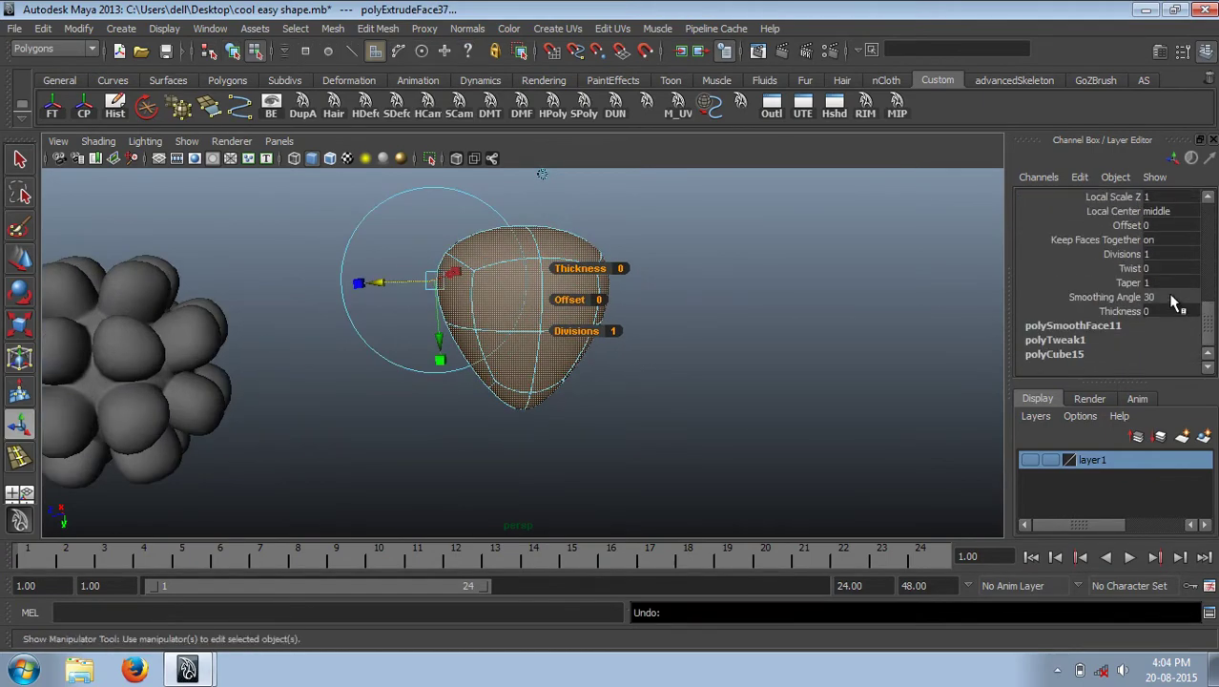
pyautogui.write('0')
pyautogui.press('Return')
pyautogui.moveTo(343, 277)
pyautogui.mouseDown()
pyautogui.moveTo(354, 264)
pyautogui.moveTo(286, 274)
pyautogui.moveTo(353, 257)
pyautogui.moveTo(269, 264)
pyautogui.mouseUp()
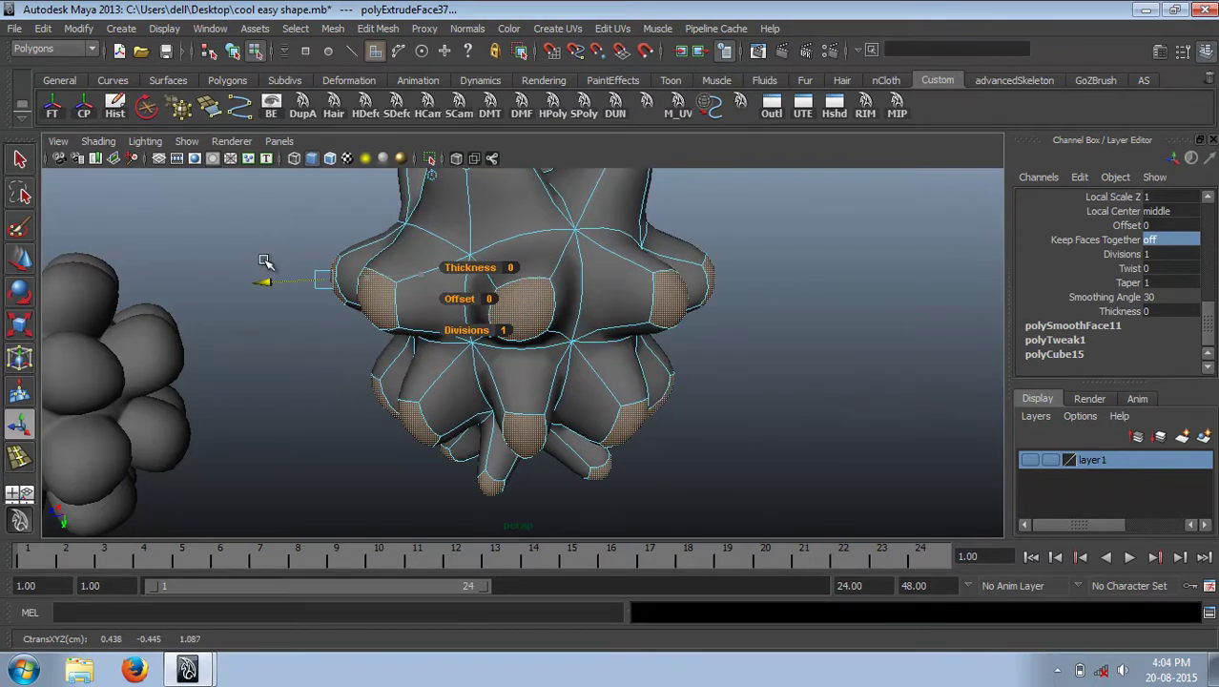
# Deselect the lumpy flower and orbit around the finished row of shapes.
pyautogui.scroll(-3, 556, 287)
pyautogui.click(687, 337)
pyautogui.hotkey('alt', 'b')
pyautogui.hotkey('alt', 'b')
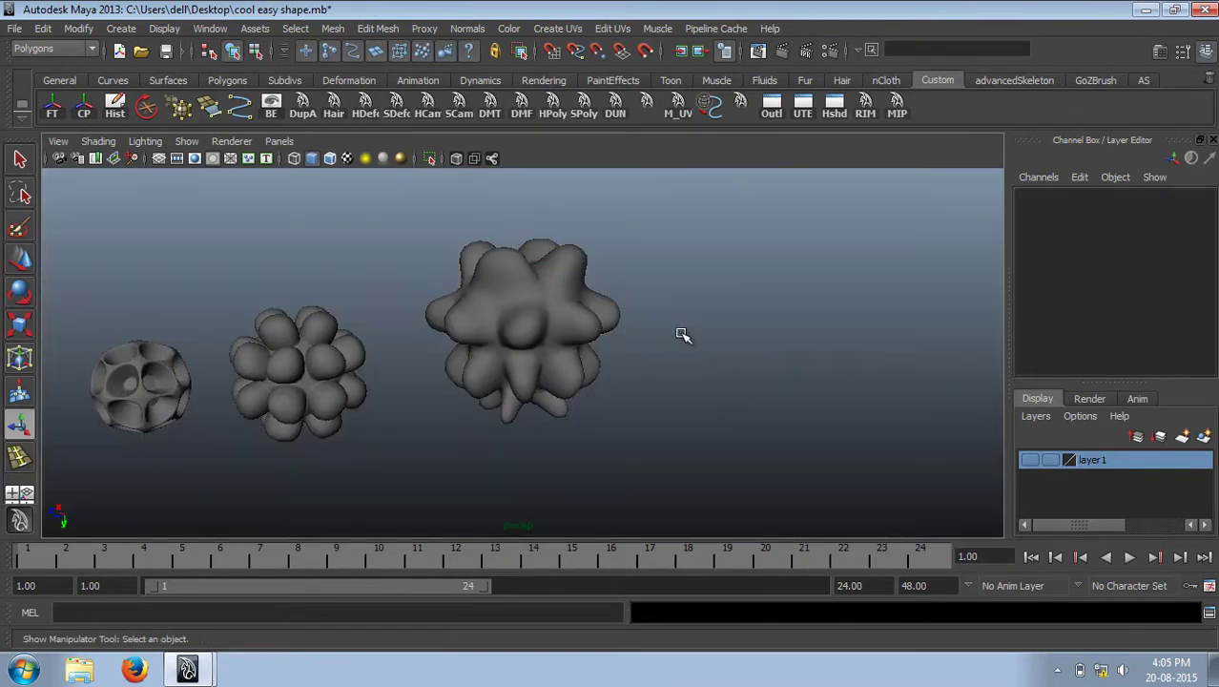
pyautogui.keyDown('alt'); pyautogui.moveTo(680, 334); pyautogui.dragTo(553, 389); pyautogui.keyUp('alt')
pyautogui.click(632, 386)
pyautogui.scroll(2, 603, 286)
# Deselect the flower shape and create a new cube, pCube18.
pyautogui.scroll(-1, 603, 286)
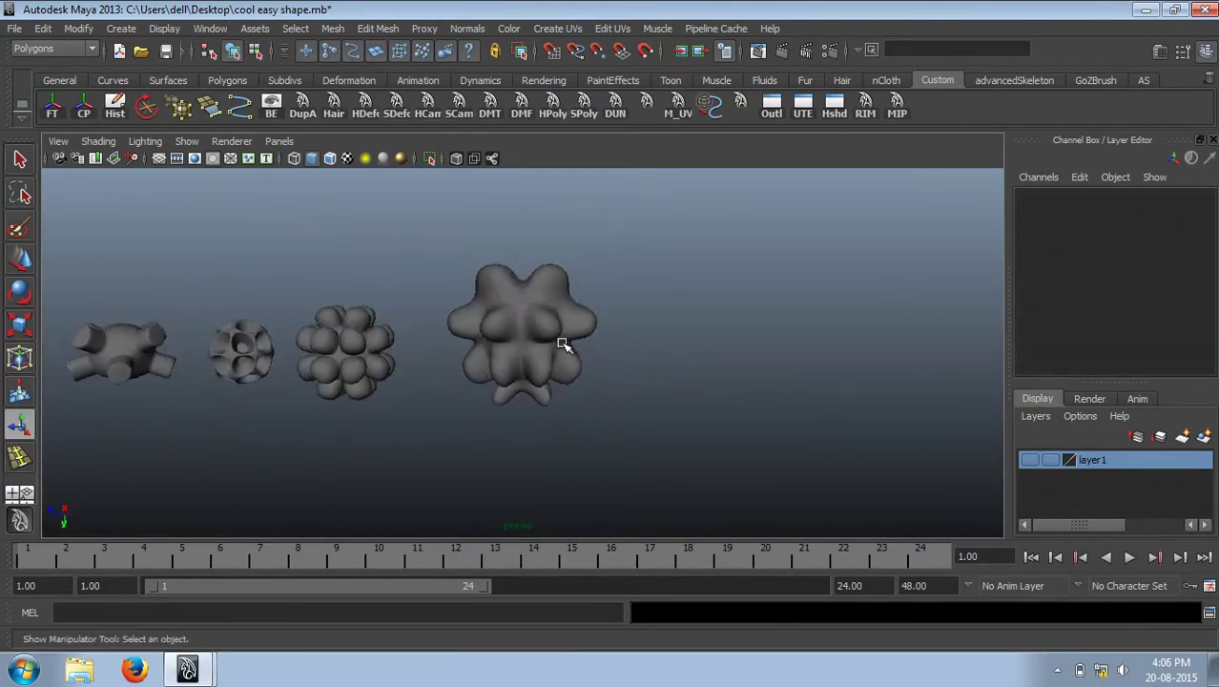
pyautogui.click(566, 345)
pyautogui.scroll(-5, 565, 345)
pyautogui.scroll(2, 499, 380)
pyautogui.click(499, 379)
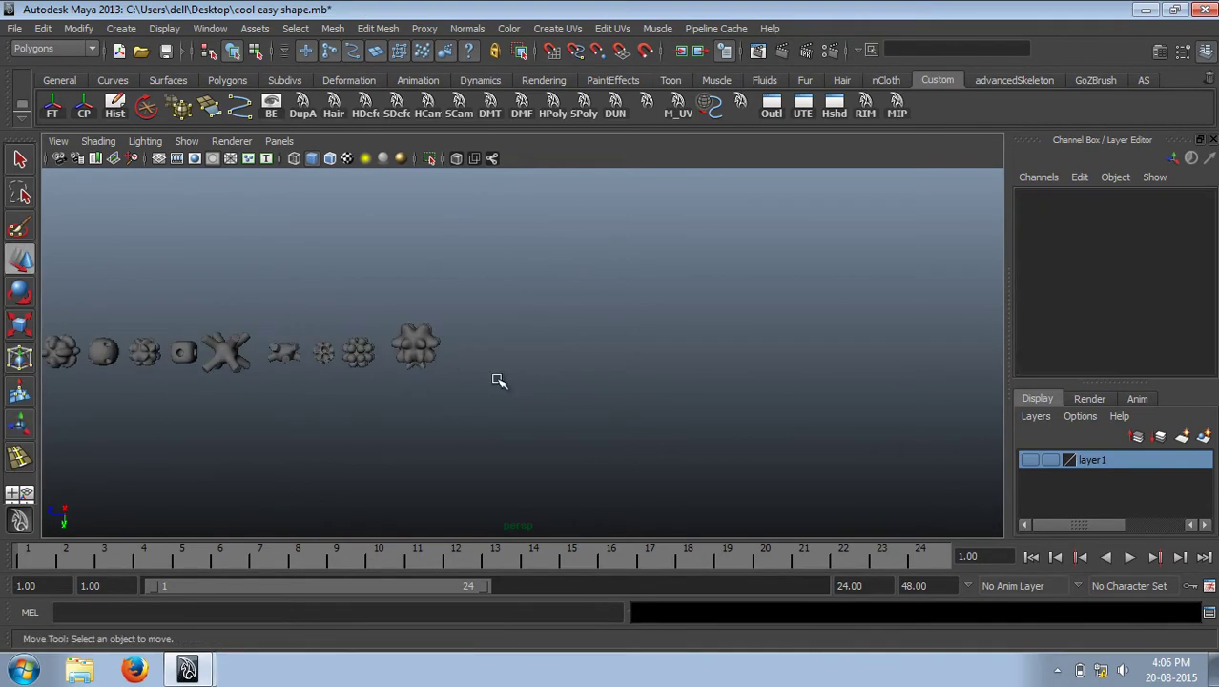
pyautogui.press('g')
pyautogui.keyDown('alt'); pyautogui.moveTo(550, 359); pyautogui.dragTo(504, 292); pyautogui.keyUp('alt')
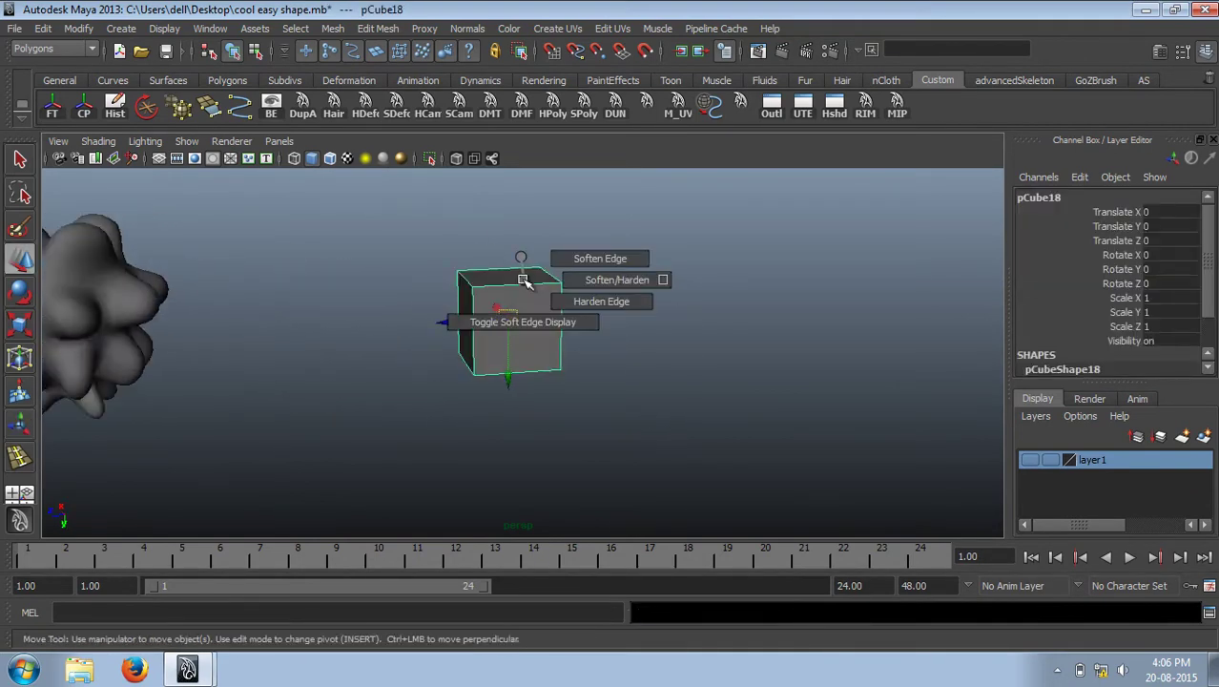
# Smooth the cube into a faceted ball, undoing an extra smoothing pass.
pyautogui.press('3')
pyautogui.keyDown('alt'); pyautogui.moveTo(482, 269); pyautogui.dragTo(525, 387, button='right'); pyautogui.keyUp('alt')
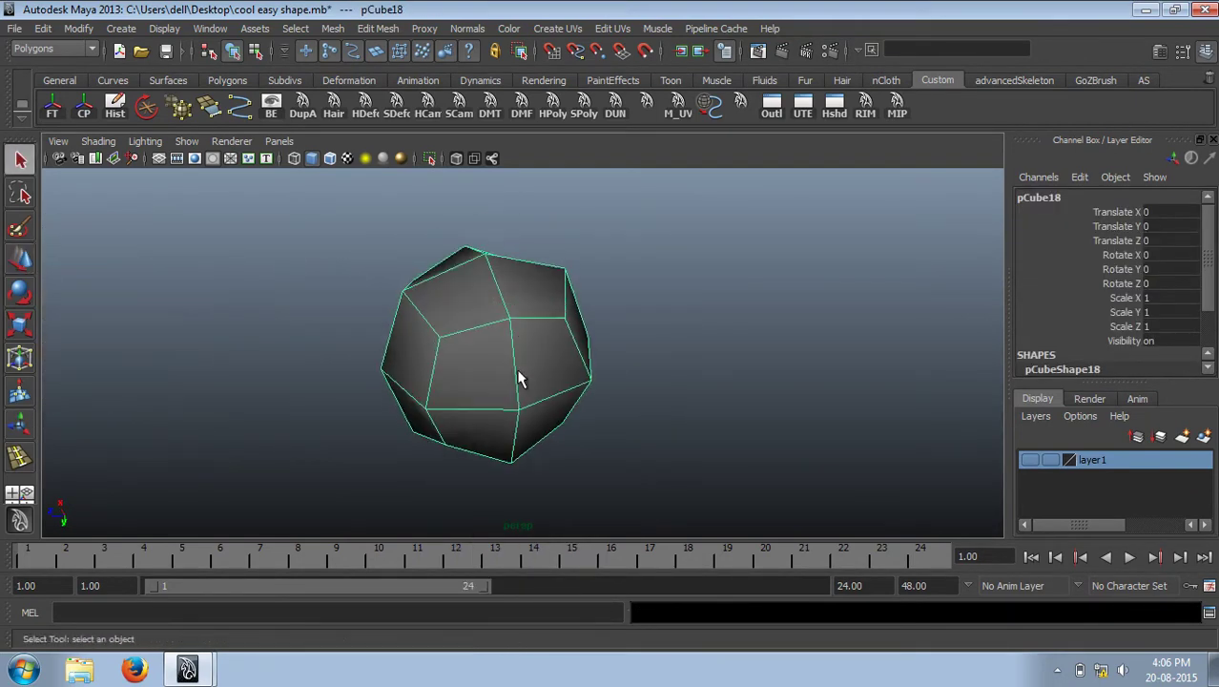
pyautogui.keyDown('alt'); pyautogui.moveTo(520, 380); pyautogui.dragTo(478, 308); pyautogui.keyUp('alt')
pyautogui.keyDown('alt'); pyautogui.moveTo(547, 359); pyautogui.dragTo(515, 286); pyautogui.keyUp('alt')
pyautogui.click(511, 255)
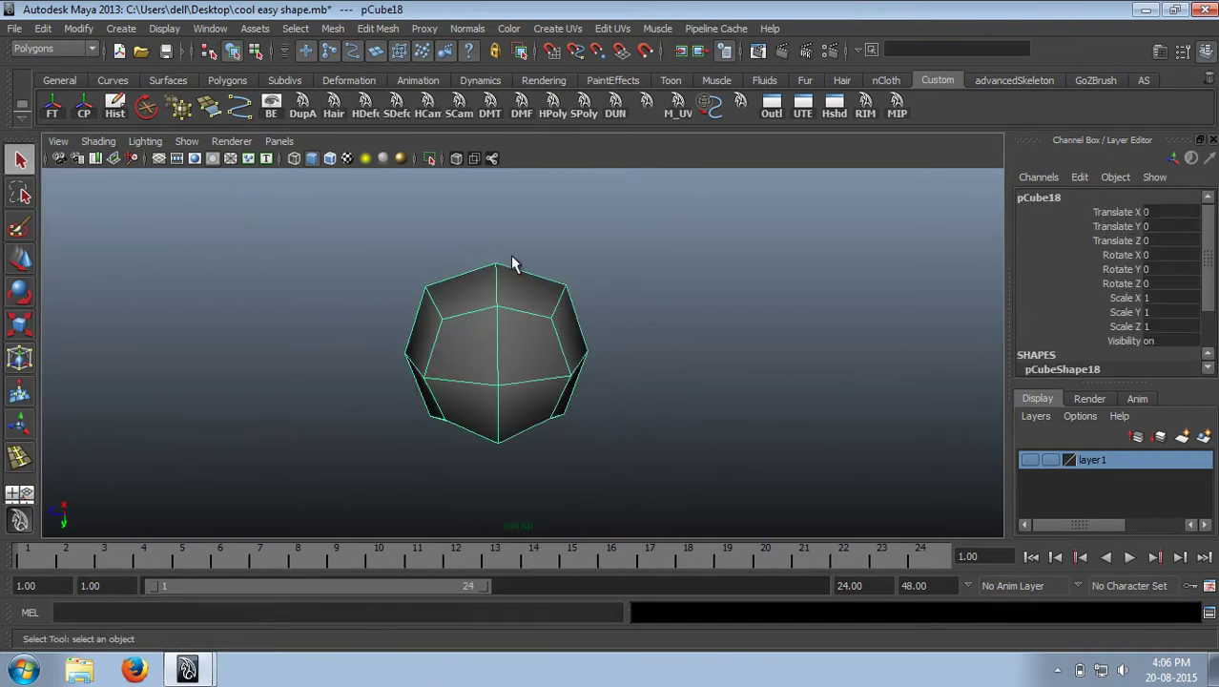
pyautogui.hotkey('ctrl', 'z')
pyautogui.keyDown('shift'); pyautogui.rightClick(507, 280); pyautogui.keyUp('shift')
pyautogui.moveTo(504, 277)
pyautogui.keyDown('shift'); pyautogui.mouseDown(button='right')
pyautogui.moveTo(524, 328)
pyautogui.moveTo(442, 449)
pyautogui.mouseUp(button='right'); pyautogui.keyUp('shift')
pyautogui.keyDown('shift'); pyautogui.rightClick(506, 299); pyautogui.keyUp('shift')
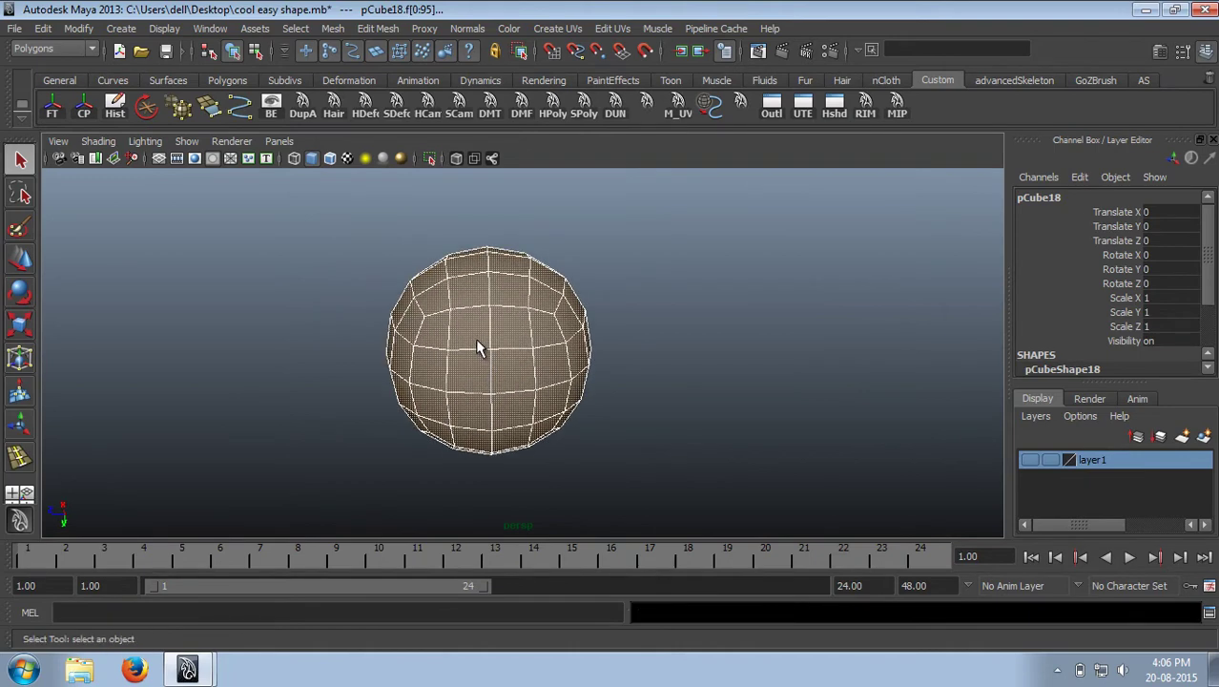
pyautogui.hotkey('ctrl', 'z')
pyautogui.hotkey('ctrl', 'z')
pyautogui.hotkey('ctrl', 'z')
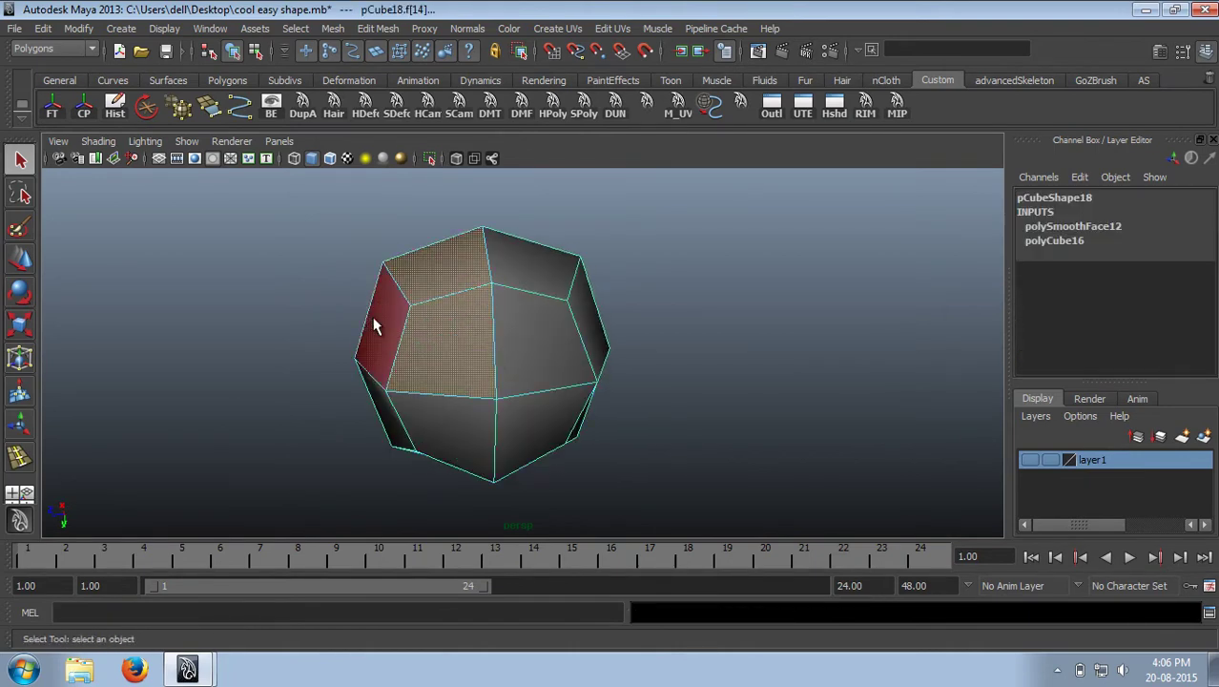
# Extrude one face of the faceted ball.
pyautogui.moveTo(557, 353)
pyautogui.keyDown('alt'); pyautogui.mouseDown()
pyautogui.moveTo(231, 446)
pyautogui.moveTo(525, 329)
pyautogui.mouseUp(); pyautogui.keyUp('alt')
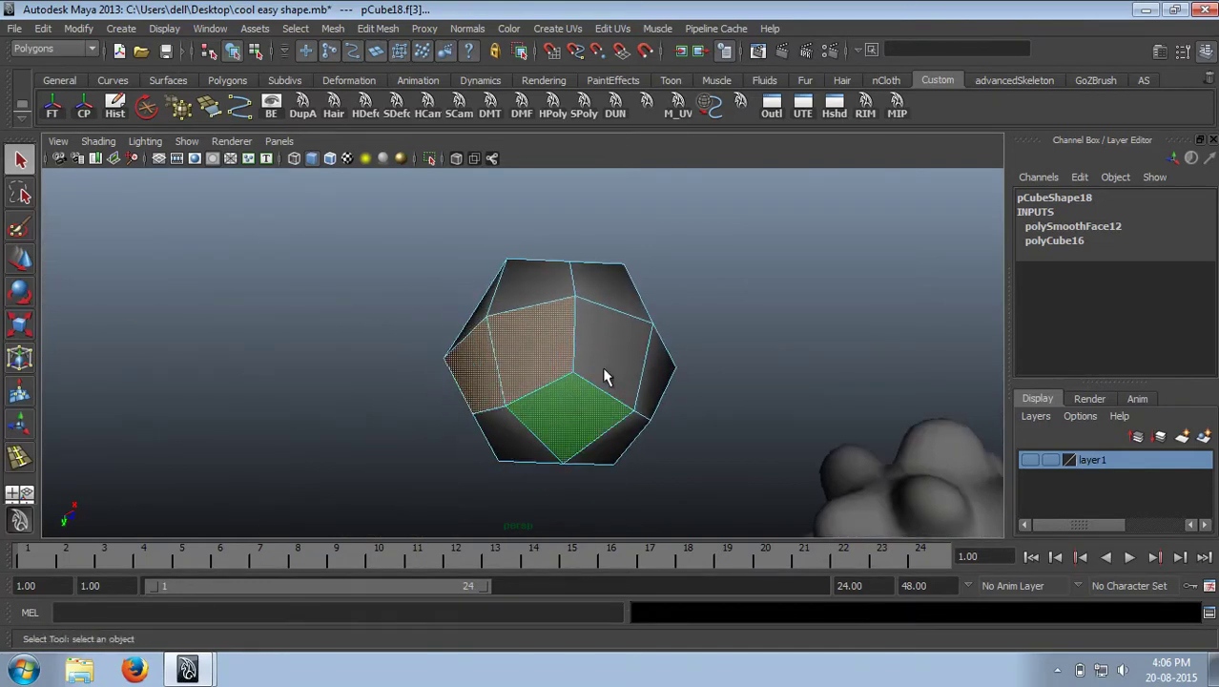
pyautogui.moveTo(325, 295)
pyautogui.keyDown('alt'); pyautogui.mouseDown()
pyautogui.moveTo(653, 360)
pyautogui.moveTo(510, 308)
pyautogui.mouseUp(); pyautogui.keyUp('alt')
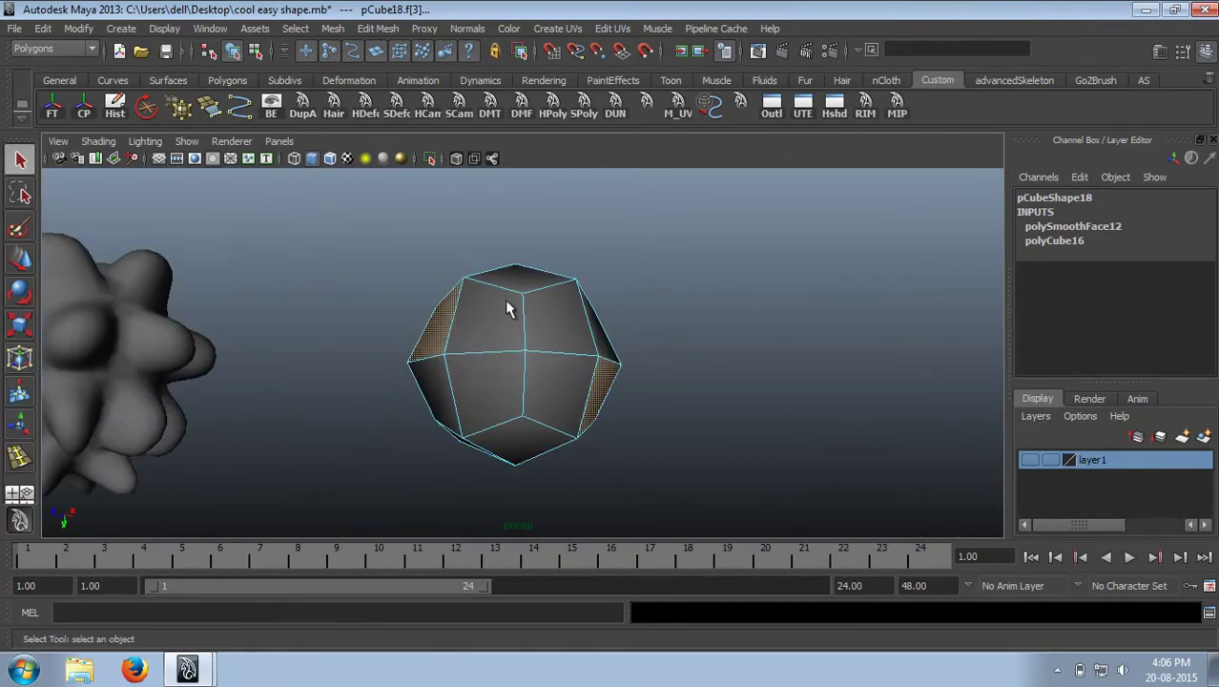
pyautogui.hotkey('ctrl', 'e')
# Pull the extruded face outward into a longer second lobe.
pyautogui.press('3')
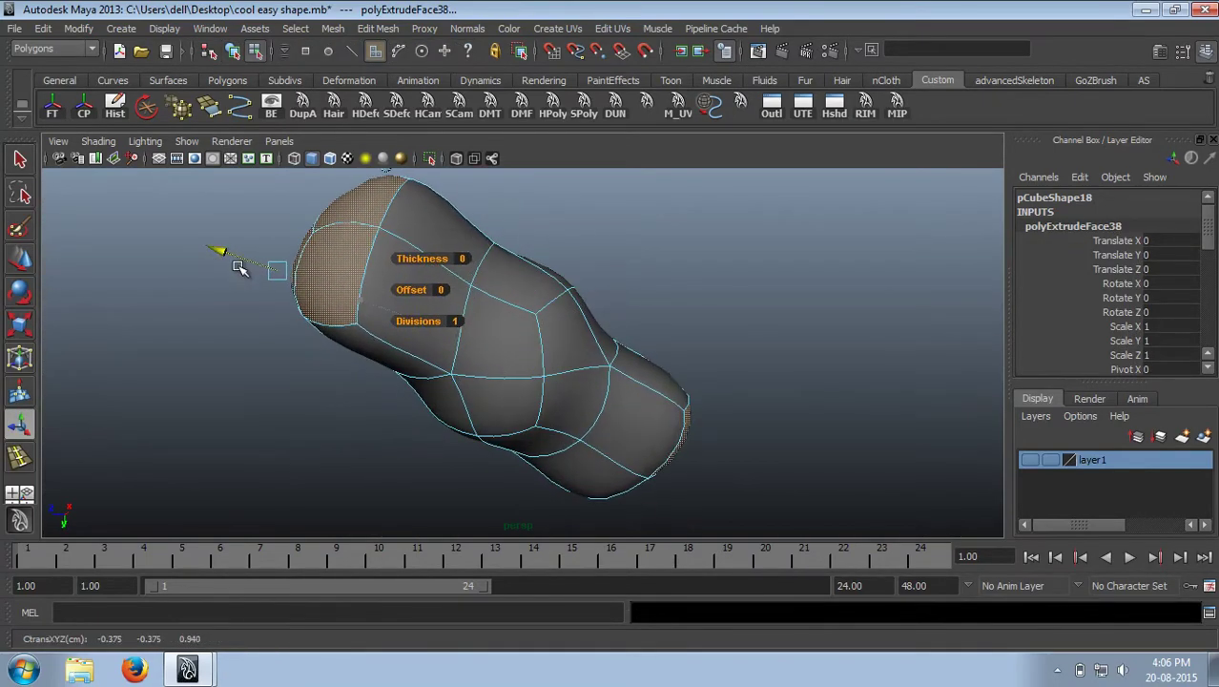
pyautogui.hotkey('ctrl', 'z')
pyautogui.moveTo(358, 302); pyautogui.dragTo(408, 333)
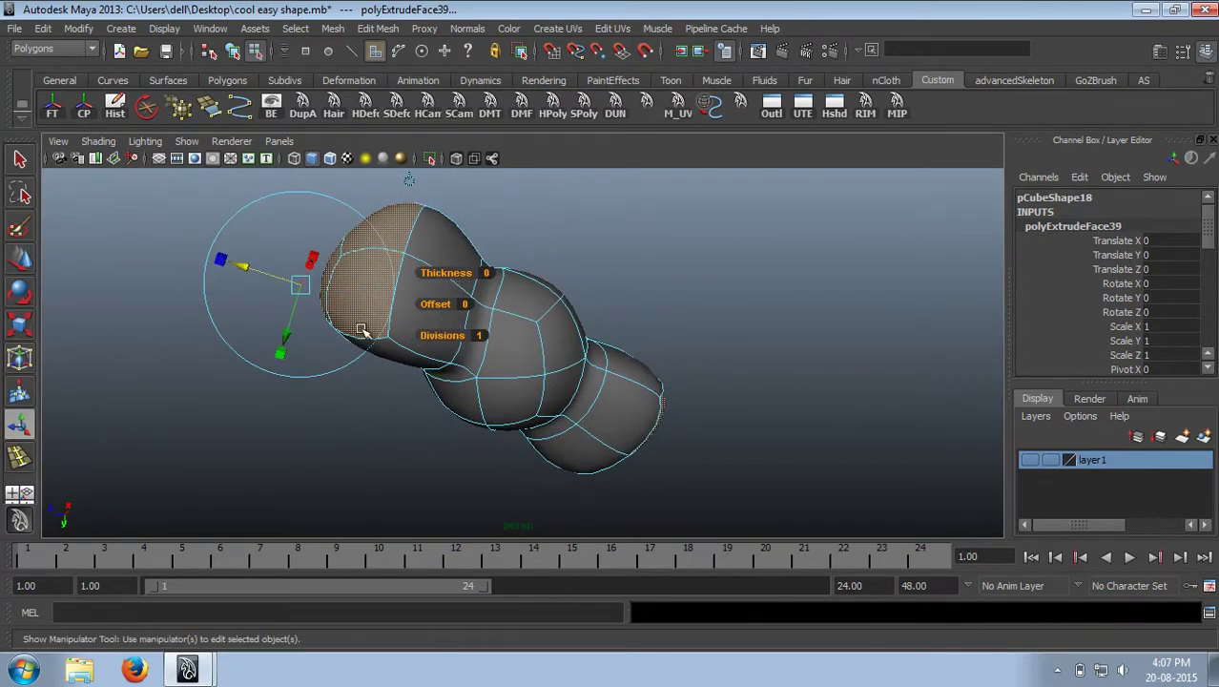
pyautogui.moveTo(465, 376)
pyautogui.keyDown('alt'); pyautogui.mouseDown()
pyautogui.moveTo(242, 284)
pyautogui.moveTo(155, 265)
pyautogui.moveTo(339, 349)
pyautogui.mouseUp(); pyautogui.keyUp('alt')
pyautogui.keyDown('alt'); pyautogui.moveTo(329, 432); pyautogui.dragTo(365, 360); pyautogui.keyUp('alt')
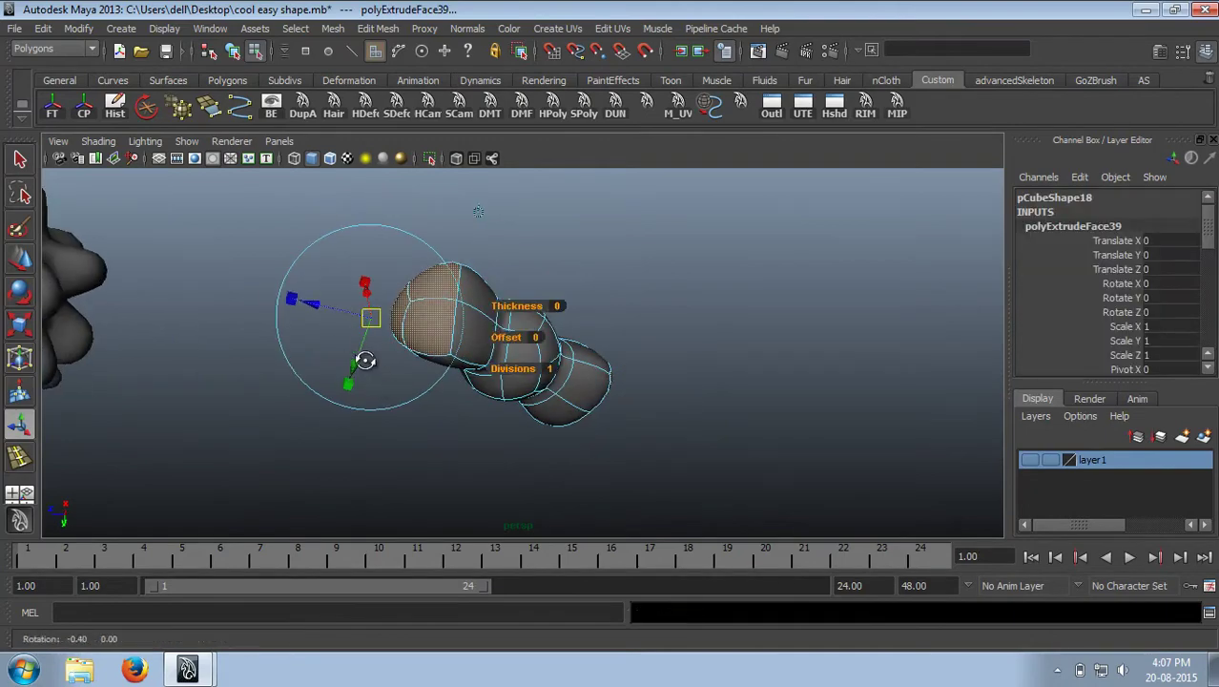
pyautogui.moveTo(358, 448)
pyautogui.keyDown('alt'); pyautogui.mouseDown()
pyautogui.moveTo(384, 401)
pyautogui.moveTo(386, 354)
pyautogui.moveTo(509, 332)
pyautogui.moveTo(504, 319)
pyautogui.moveTo(630, 285)
pyautogui.moveTo(593, 265)
pyautogui.moveTo(599, 291)
pyautogui.moveTo(539, 348)
pyautogui.mouseUp(); pyautogui.keyUp('alt')
pyautogui.press('F8')
# Rotate the bowtie so it faces the front view.
pyautogui.press('space')
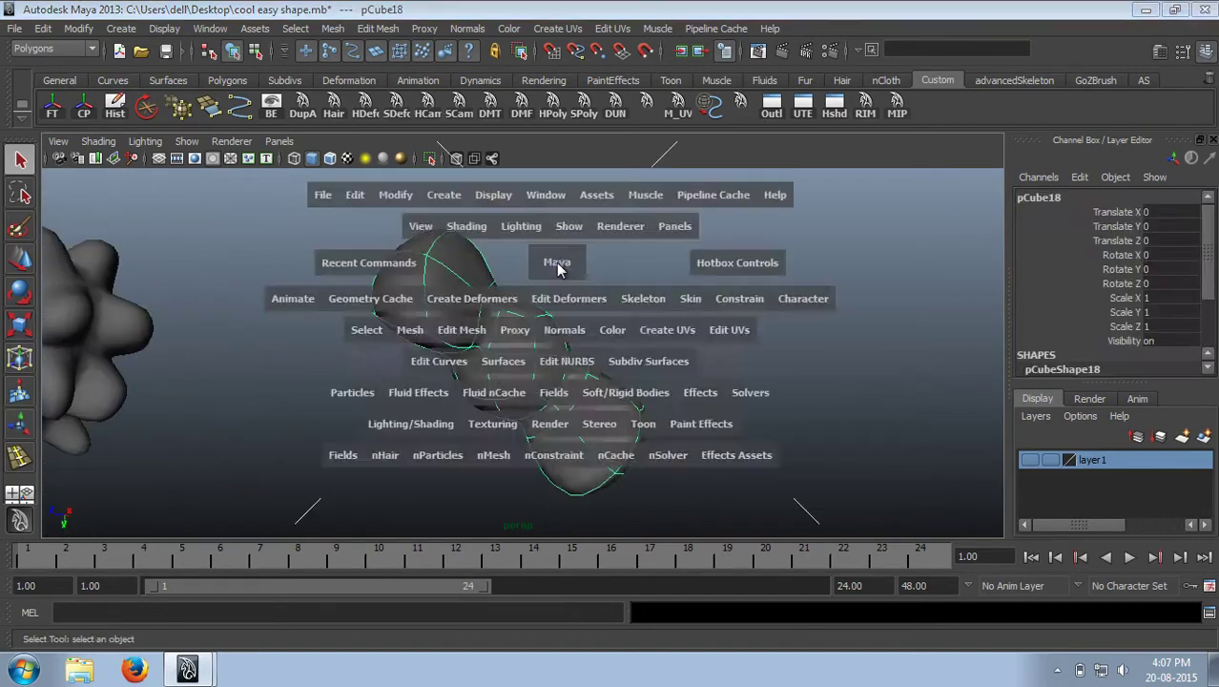
pyautogui.moveTo(560, 270)
pyautogui.keyDown('alt'); pyautogui.mouseDown()
pyautogui.moveTo(520, 324)
pyautogui.moveTo(572, 357)
pyautogui.moveTo(530, 339)
pyautogui.mouseUp(); pyautogui.keyUp('alt')
pyautogui.press('f')
pyautogui.press('e')
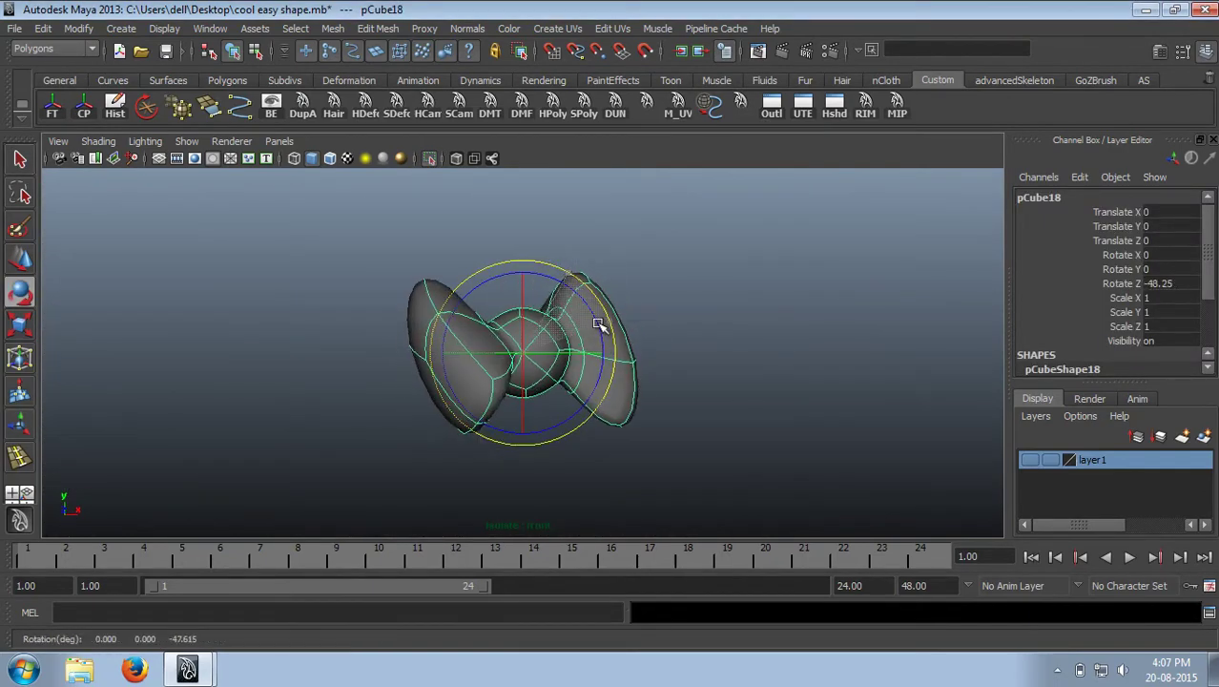
pyautogui.press('space')
pyautogui.scroll(3, 489, 354)
pyautogui.press('space')
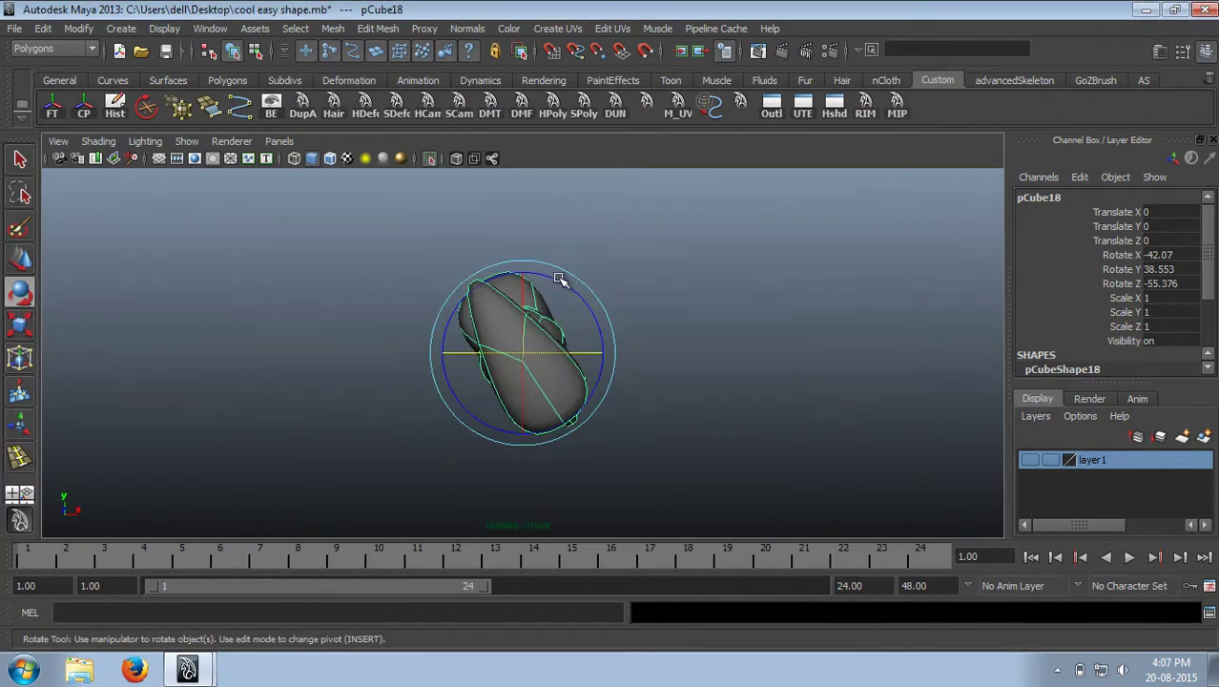
pyautogui.press('space')
pyautogui.moveTo(602, 313)
pyautogui.mouseDown()
pyautogui.moveTo(511, 338)
pyautogui.moveTo(572, 268)
pyautogui.moveTo(441, 276)
pyautogui.mouseUp()
pyautogui.press('space')
pyautogui.press('space')
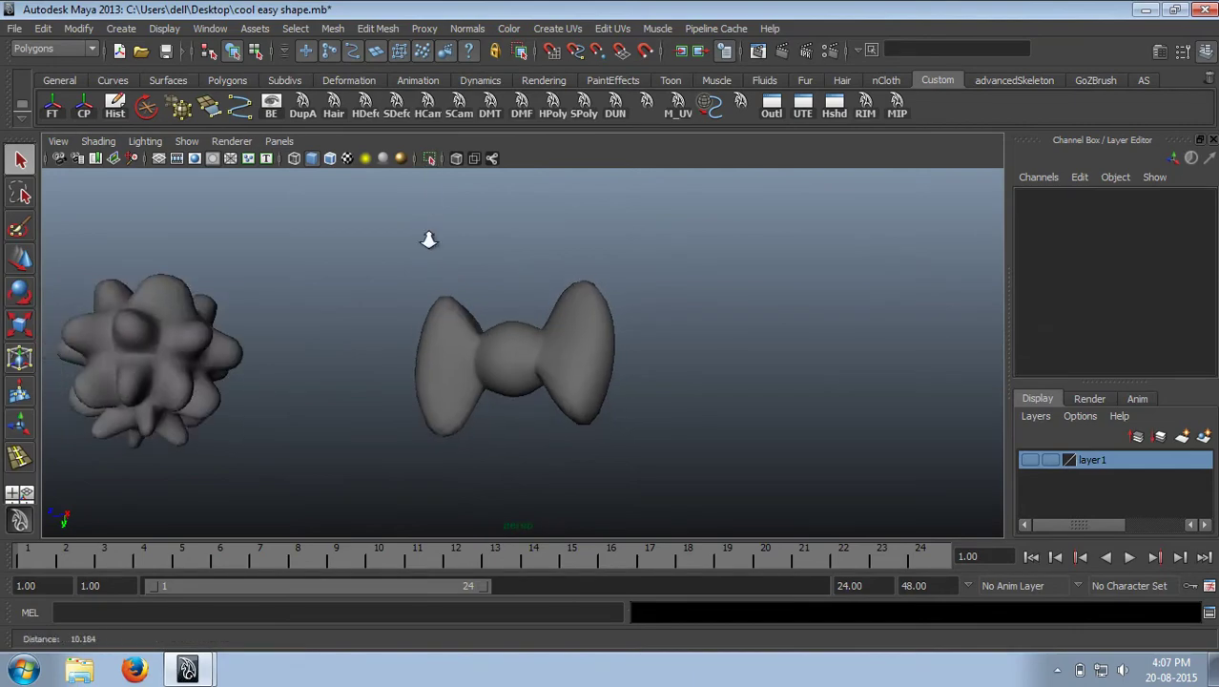
# Select the edges at the bowtie's middle and bevel them.
pyautogui.click(458, 334)
pyautogui.press('f')
pyautogui.moveTo(469, 346)
pyautogui.keyDown('alt'); pyautogui.mouseDown()
pyautogui.moveTo(448, 278)
pyautogui.moveTo(477, 442)
pyautogui.mouseUp(); pyautogui.keyUp('alt')
pyautogui.click(463, 375)
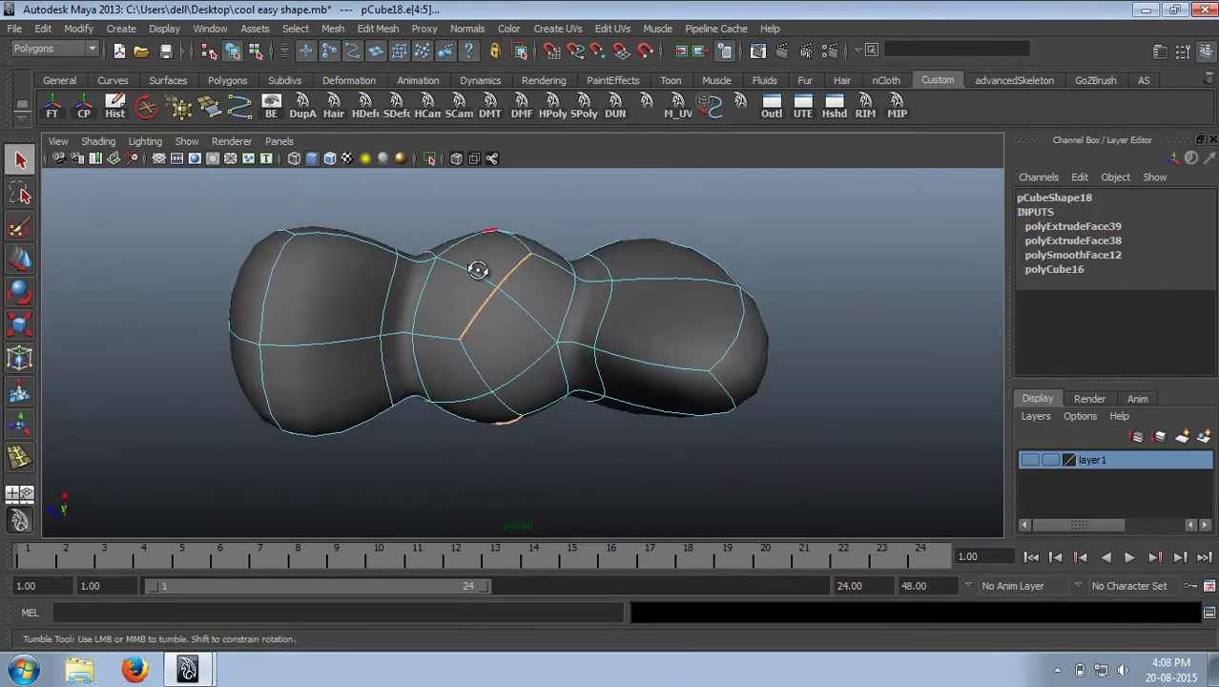
pyautogui.moveTo(478, 270)
pyautogui.keyDown('alt'); pyautogui.mouseDown()
pyautogui.moveTo(476, 381)
pyautogui.moveTo(492, 319)
pyautogui.mouseUp(); pyautogui.keyUp('alt')
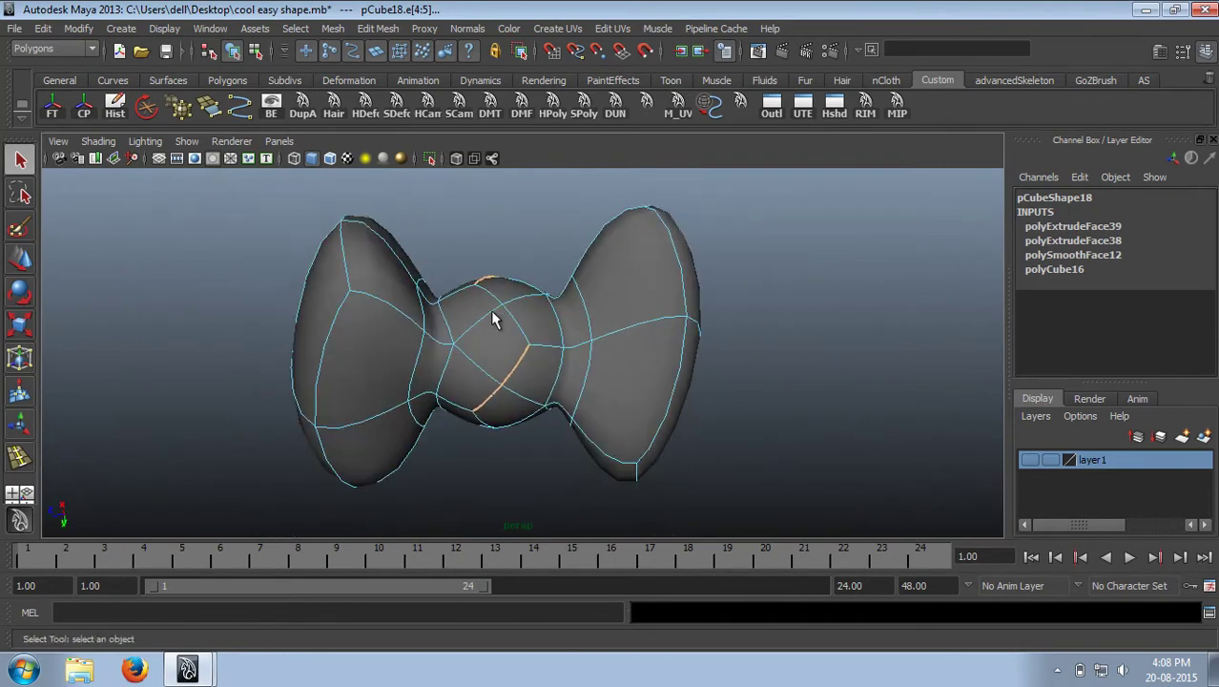
pyautogui.hotkey('ctrl', 'b')
pyautogui.moveTo(799, 286)
pyautogui.keyDown('alt'); pyautogui.mouseDown()
pyautogui.moveTo(580, 264)
pyautogui.moveTo(526, 341)
pyautogui.moveTo(456, 331)
pyautogui.mouseUp(); pyautogui.keyUp('alt')
# Add another middle edge, scale the edges, and preview the bowtie smoothed.
pyautogui.rightClick(495, 333)
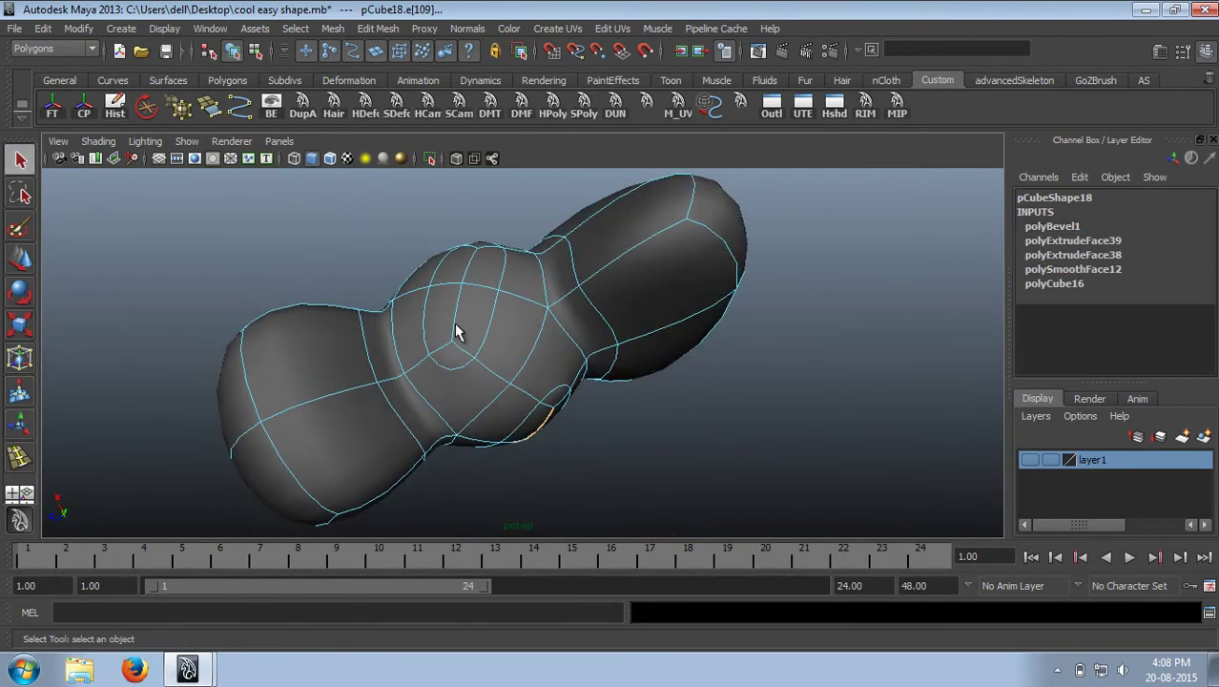
pyautogui.keyDown('shift'); pyautogui.click(544, 430); pyautogui.keyUp('shift')
pyautogui.moveTo(544, 430)
pyautogui.keyDown('alt'); pyautogui.mouseDown()
pyautogui.moveTo(408, 286)
pyautogui.moveTo(463, 376)
pyautogui.moveTo(507, 332)
pyautogui.moveTo(505, 371)
pyautogui.mouseUp(); pyautogui.keyUp('alt')
pyautogui.press('r')
pyautogui.press('3')
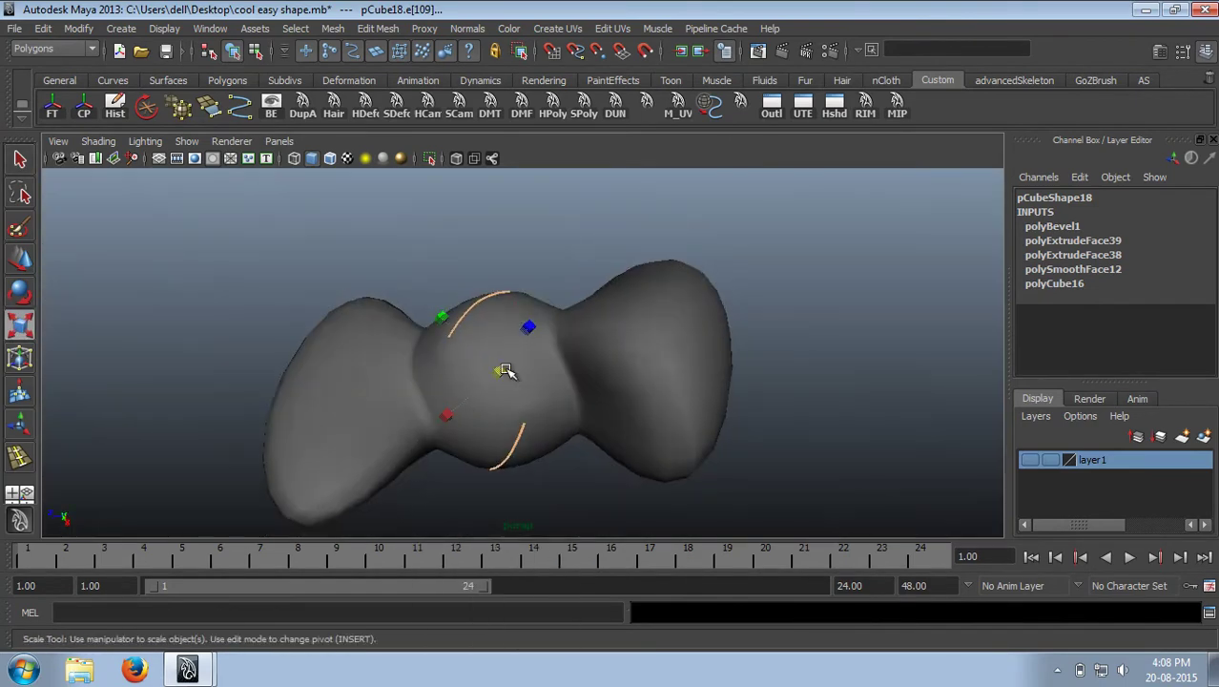
# Clear the edge selection and zoom out to see all the shapes.
pyautogui.moveTo(427, 388)
pyautogui.keyDown('alt'); pyautogui.mouseDown()
pyautogui.moveTo(496, 217)
pyautogui.moveTo(495, 275)
pyautogui.moveTo(536, 329)
pyautogui.moveTo(563, 271)
pyautogui.moveTo(563, 368)
pyautogui.mouseUp(); pyautogui.keyUp('alt')
pyautogui.press('q')
pyautogui.click(495, 218)
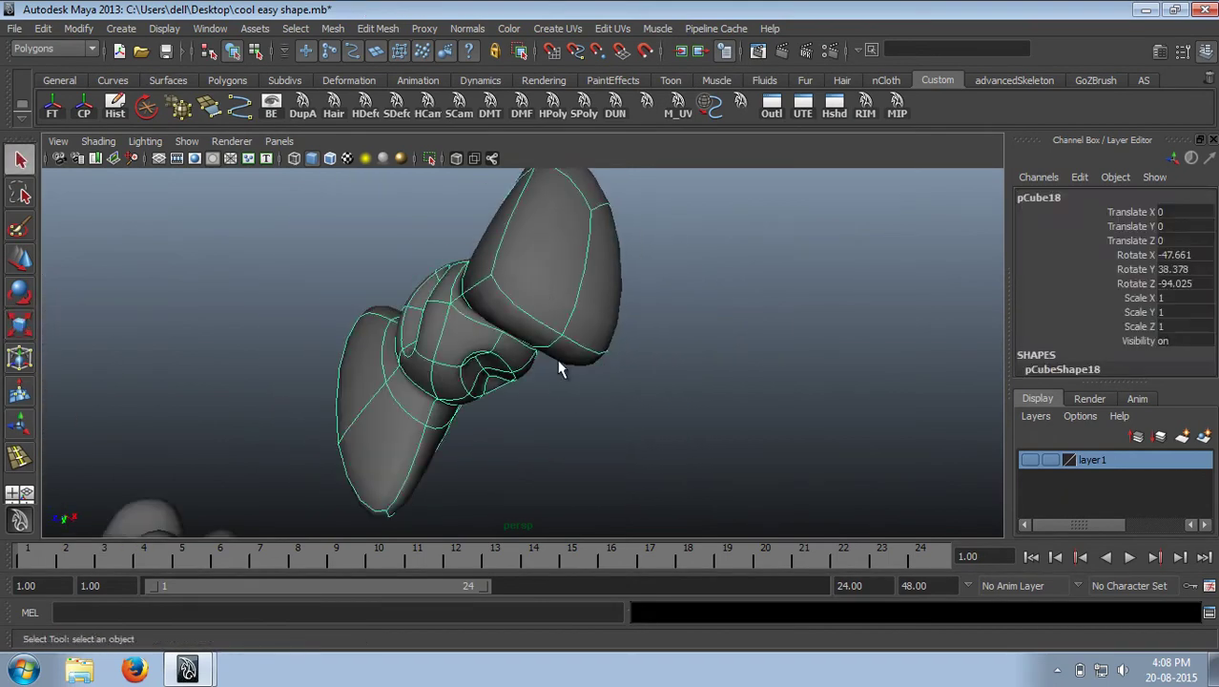
pyautogui.moveTo(563, 367)
pyautogui.keyDown('alt'); pyautogui.mouseDown(button='right')
pyautogui.moveTo(603, 243)
pyautogui.moveTo(591, 276)
pyautogui.mouseUp(button='right'); pyautogui.keyUp('alt')
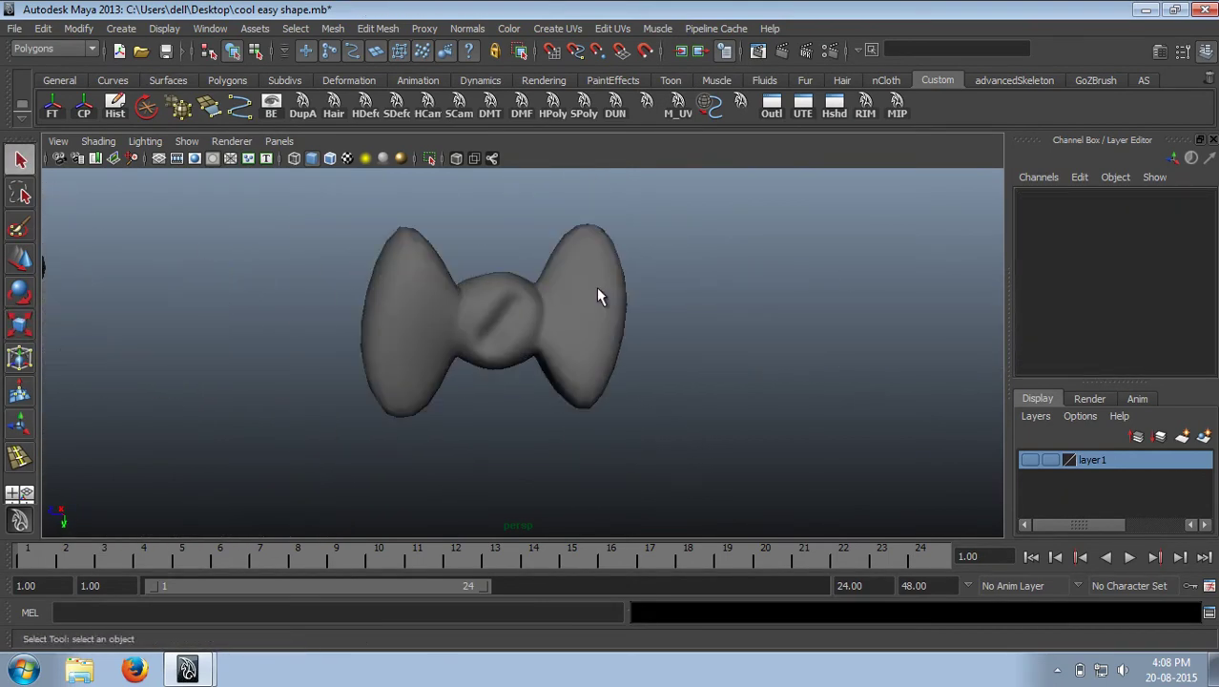
pyautogui.click(582, 310)
pyautogui.keyDown('alt'); pyautogui.moveTo(561, 329); pyautogui.dragTo(465, 338, button='right'); pyautogui.keyUp('alt')
# Restore the gradient background and review the row starting from the L-shaped pipe.
pyautogui.press('w')
pyautogui.hotkey('alt', 'b')
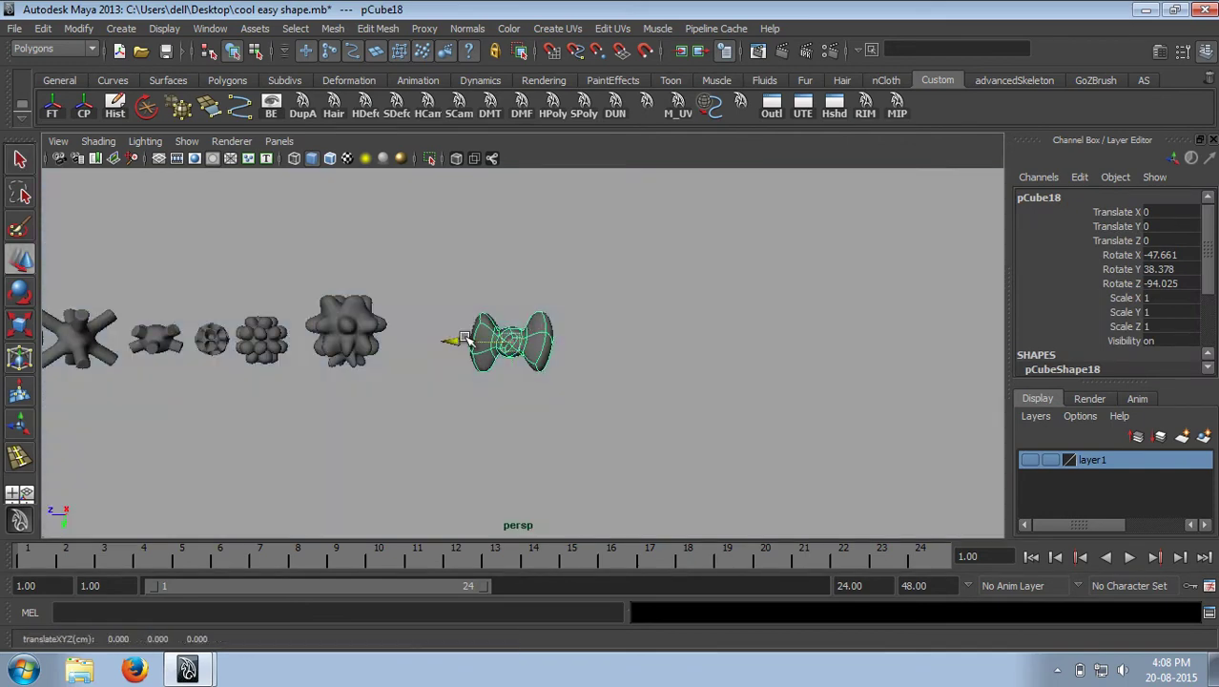
pyautogui.hotkey('alt', 'b')
pyautogui.click(419, 258)
pyautogui.keyDown('alt'); pyautogui.moveTo(420, 258); pyautogui.dragTo(386, 196); pyautogui.keyUp('alt')
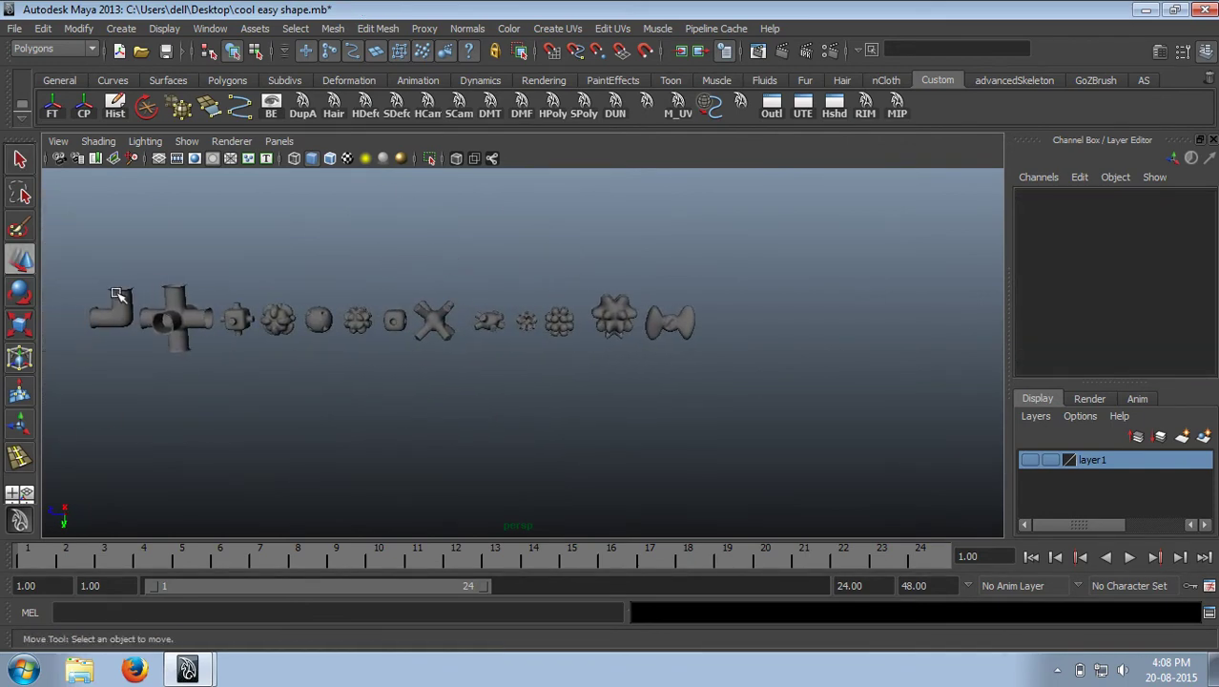
pyautogui.click(117, 295)
pyautogui.press('f')
pyautogui.moveTo(761, 386)
pyautogui.keyDown('alt'); pyautogui.mouseDown(button='right')
pyautogui.moveTo(401, 286)
pyautogui.moveTo(386, 328)
pyautogui.moveTo(308, 426)
pyautogui.mouseUp(button='right'); pyautogui.keyUp('alt')
pyautogui.click(386, 328)
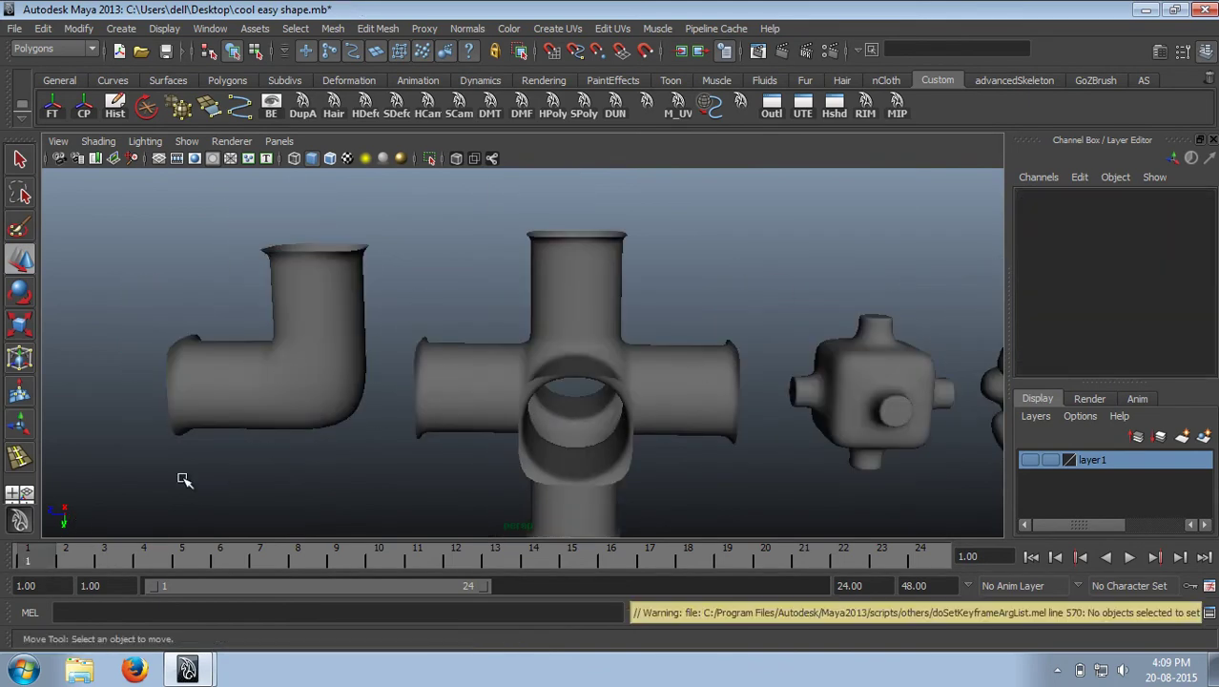
# Select the persp camera, rewind to frame 1, and play the camera sweep.
pyautogui.click(59, 158)
pyautogui.scroll(5, 332, 397)
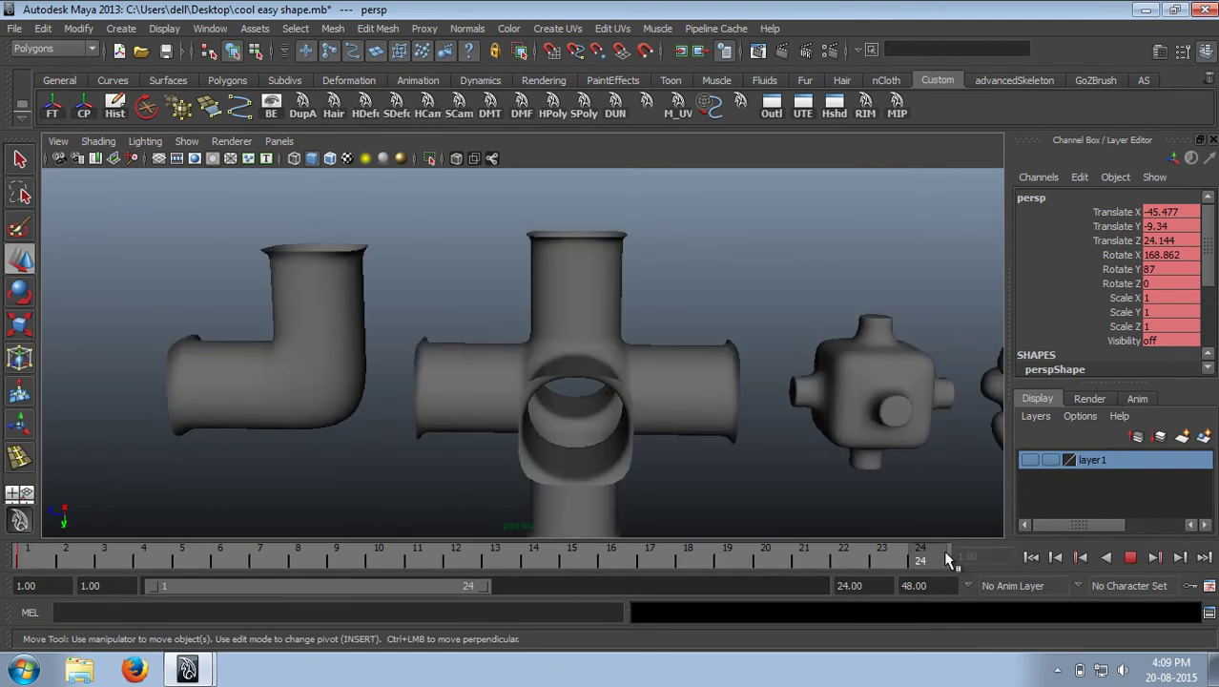
pyautogui.scroll(-6, 735, 407)
pyautogui.click(898, 367)
pyautogui.press('f')
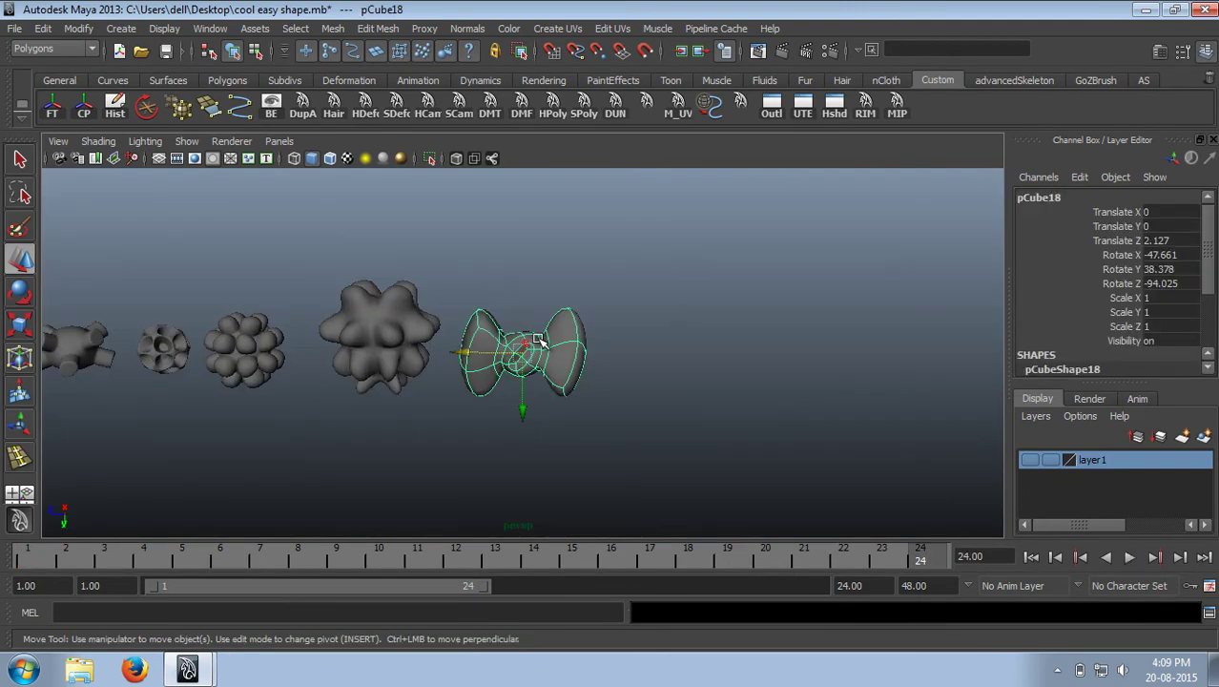
pyautogui.scroll(5, 572, 382)
pyautogui.click(59, 169)
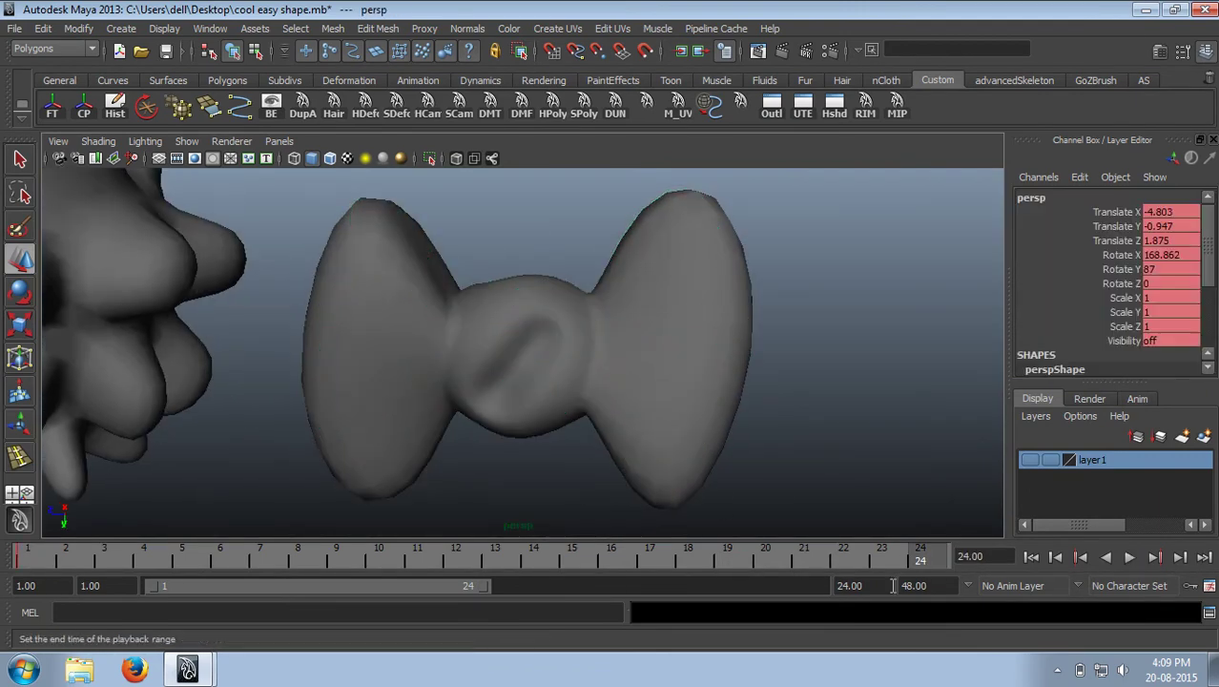
pyautogui.moveTo(901, 554); pyautogui.dragTo(31, 558)
pyautogui.hotkey('alt', 'v')
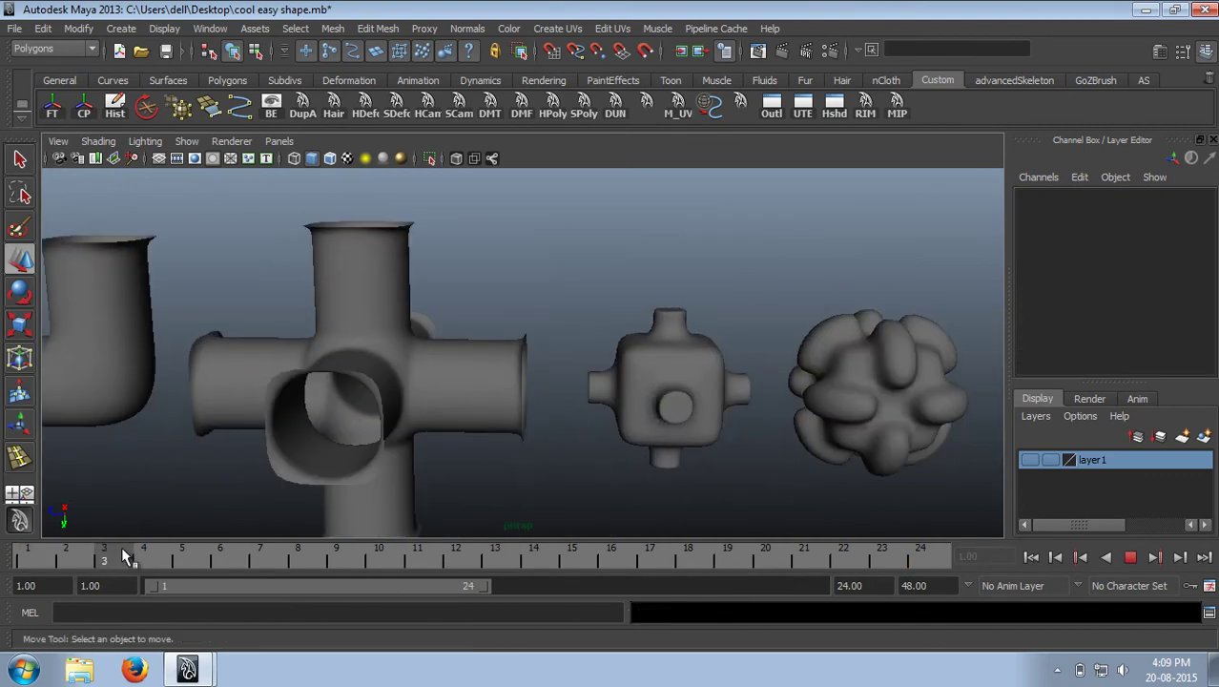